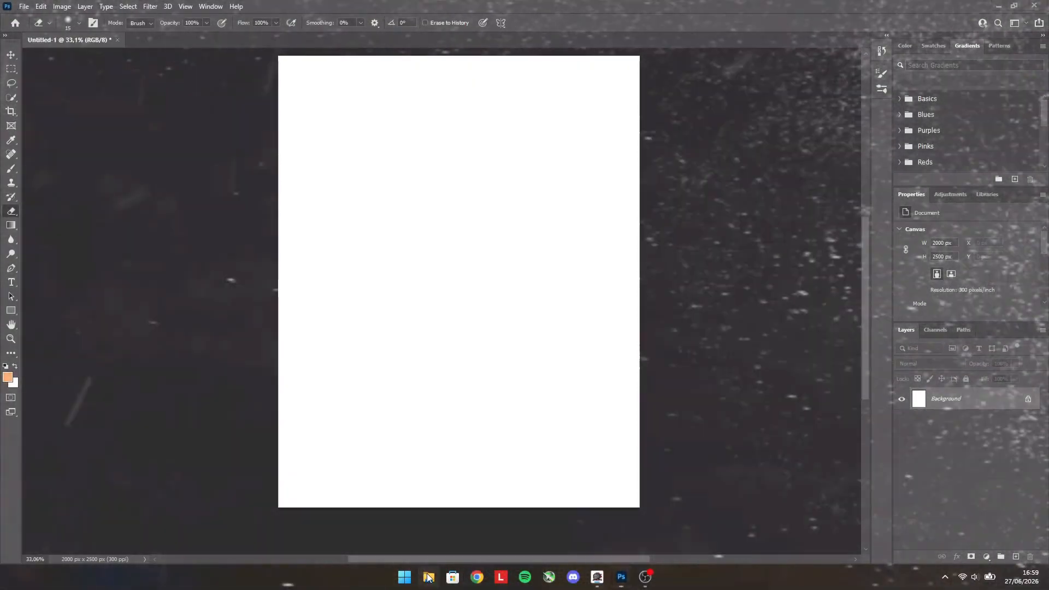
Place the snowy mountain and cloudy sky photo from the Downloads folder and scale it to span the full canvas width.
click(428, 577)
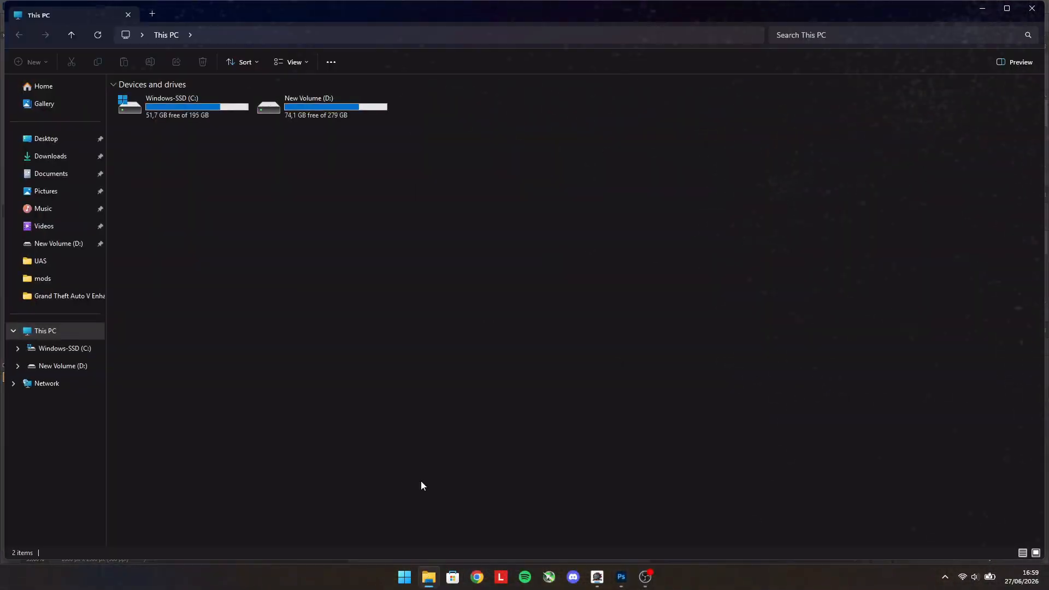
click(55, 156)
drag(705, 107, 450, 280)
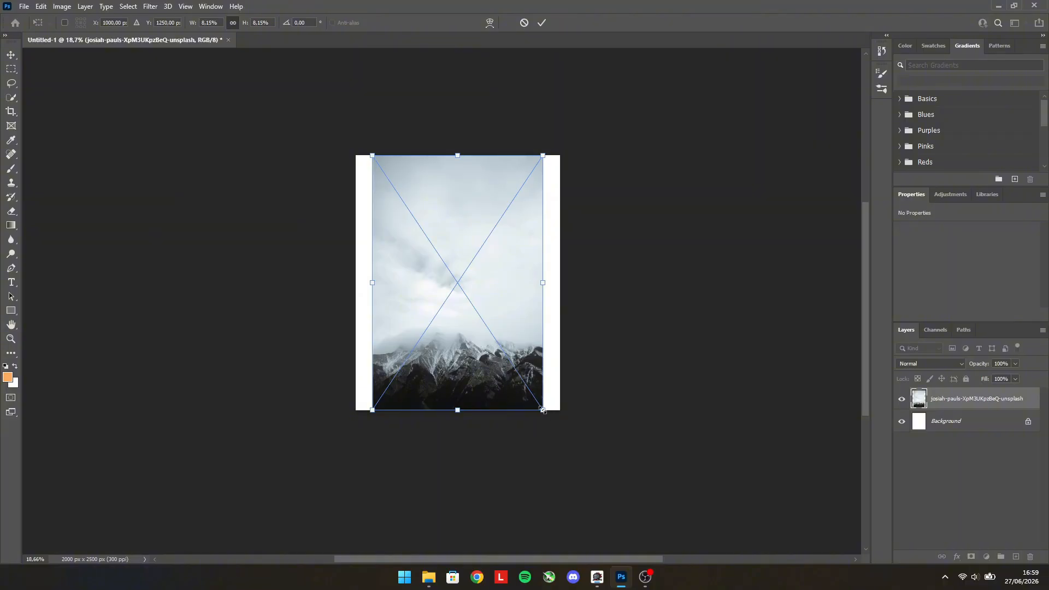
drag(544, 411, 577, 461)
drag(485, 336, 468, 332)
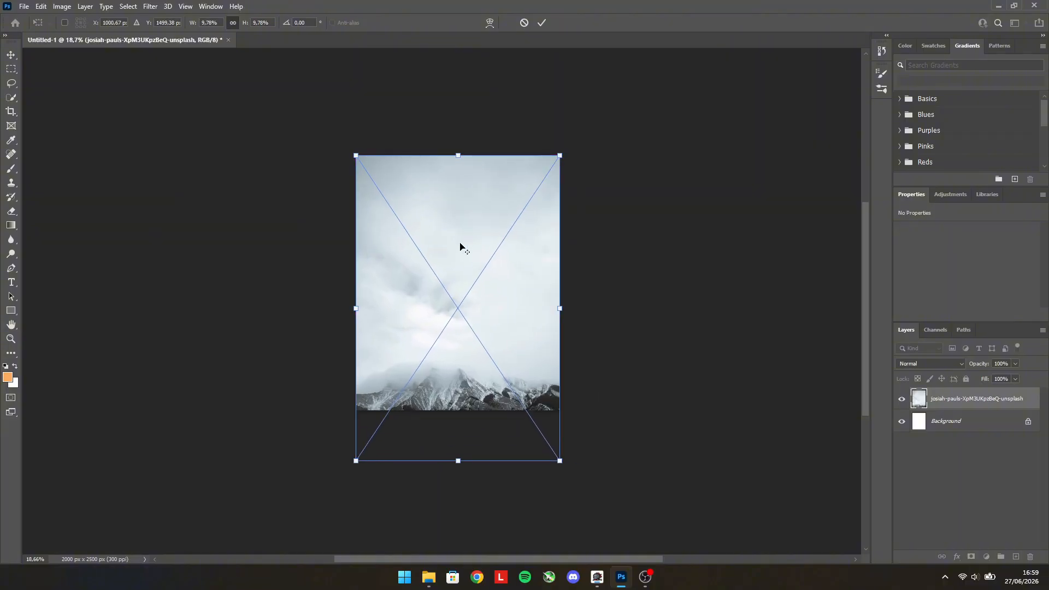
scroll(465, 184, up, 4)
Rename the placed sky photo's layer to "langit".
double_click(960, 400)
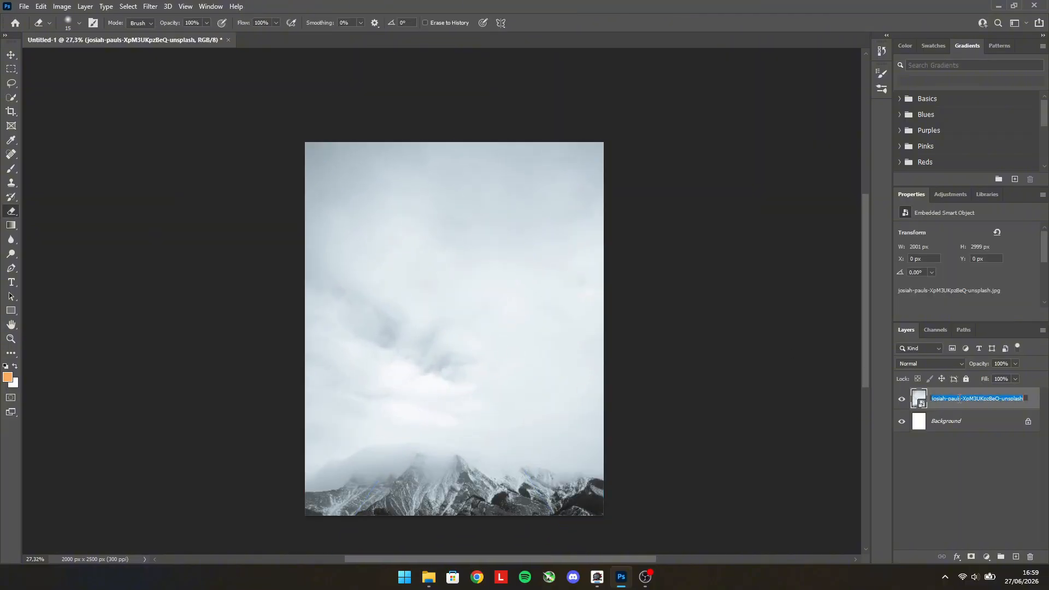
text(land)
text(it)
click(970, 469)
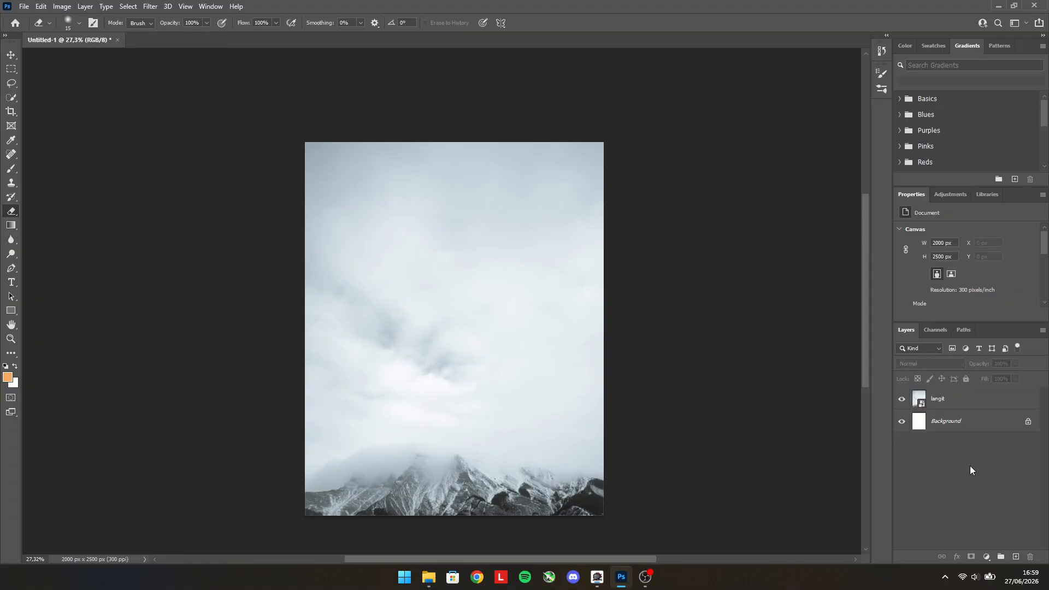
scroll(742, 347, down, 1)
Darken the sky with a Levels adjustment above the langit layer, with midtones at 0.15 and output white at 71.
click(972, 398)
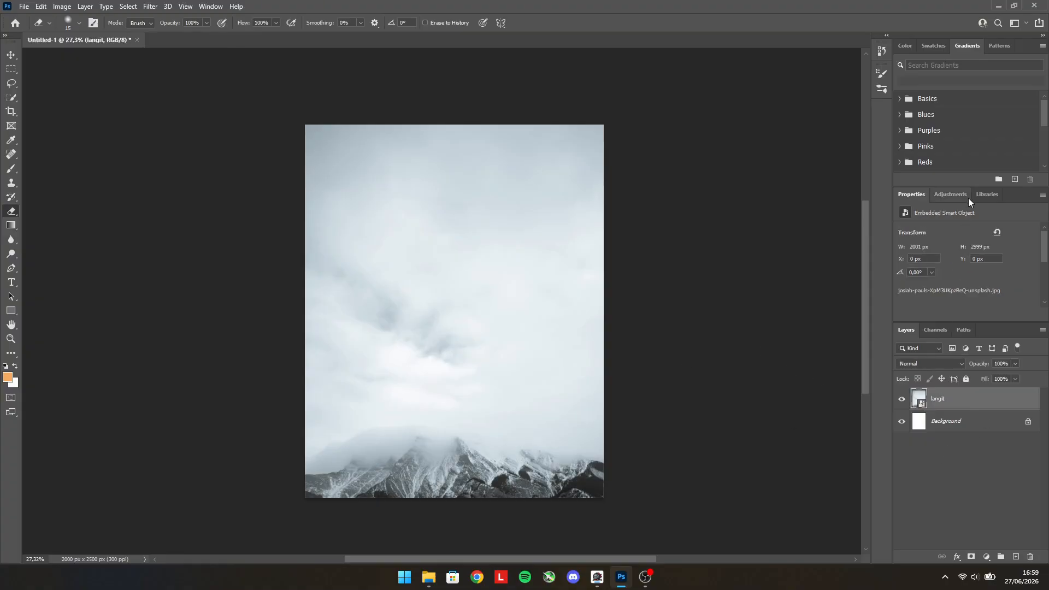
click(962, 193)
click(936, 218)
scroll(1016, 283, down, 2)
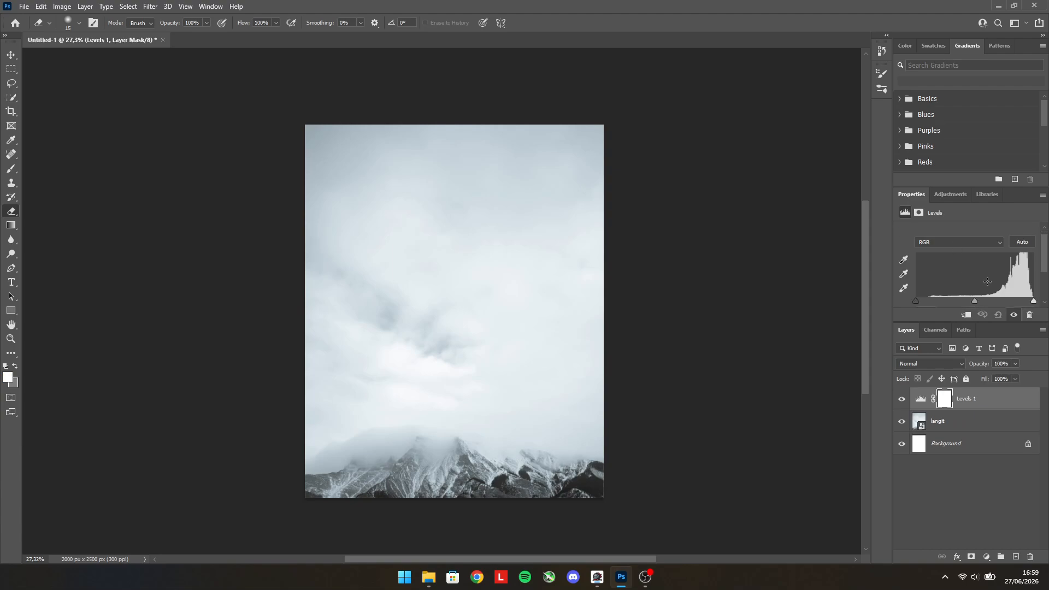
drag(1034, 281, 970, 286)
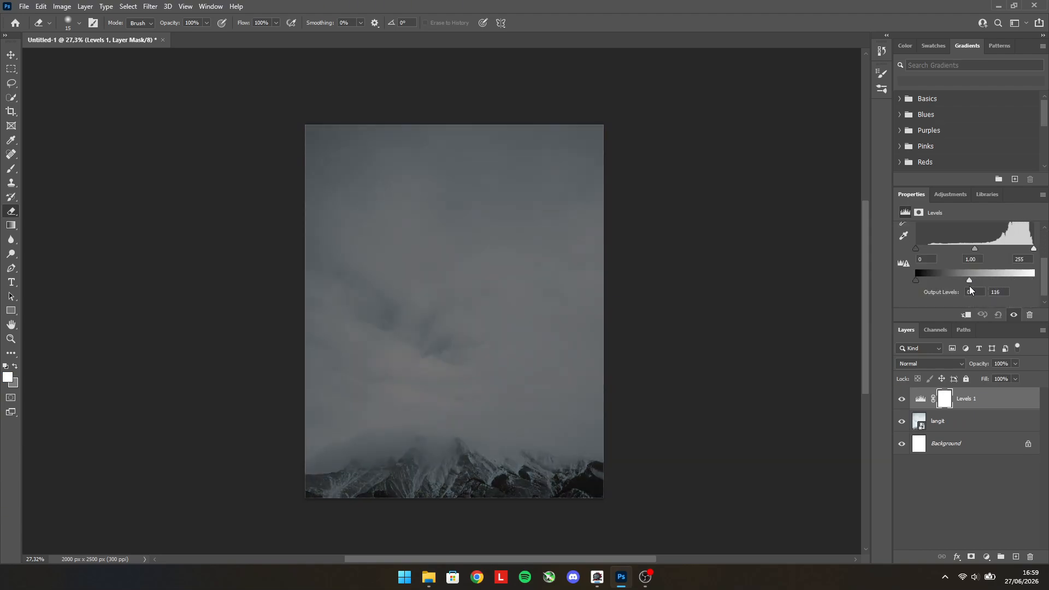
drag(976, 247, 1021, 245)
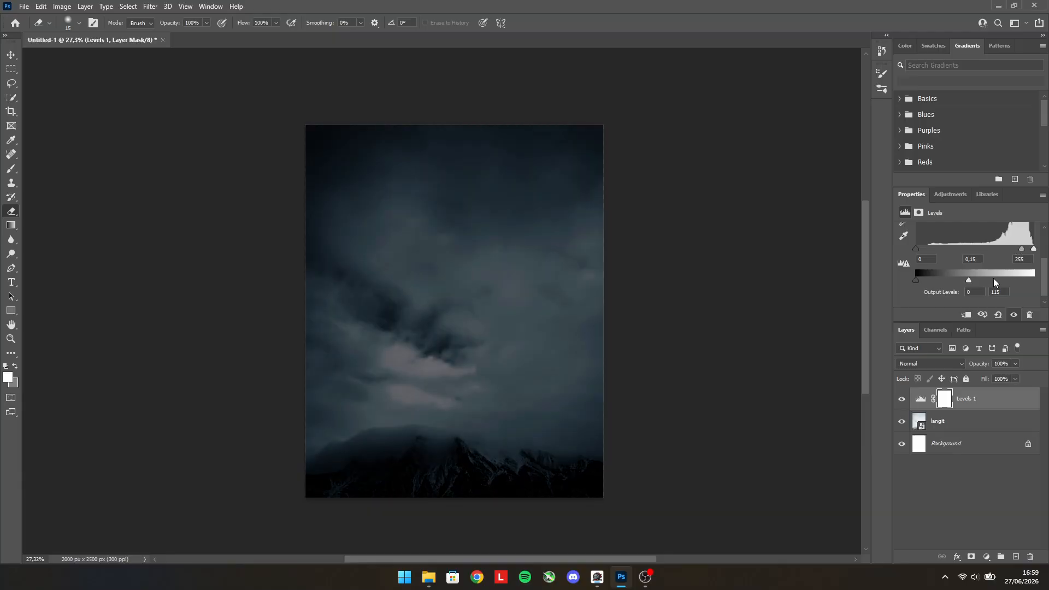
drag(968, 281, 948, 280)
scroll(667, 288, down, 1)
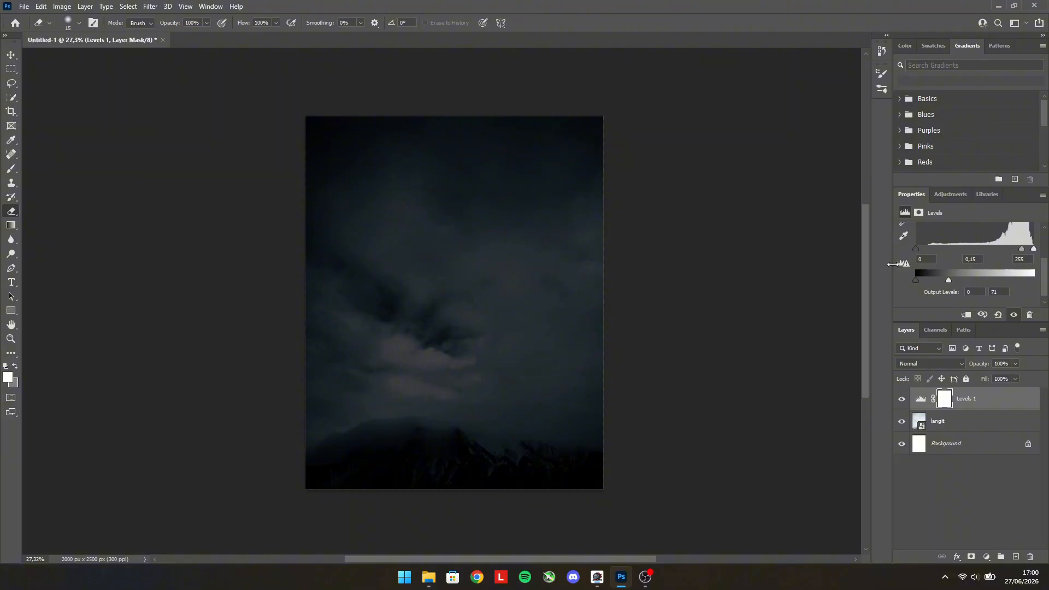
Place the green valley photo from the Downloads folder and enlarge it to about 22.77% so its hills fill the lower canvas.
click(428, 577)
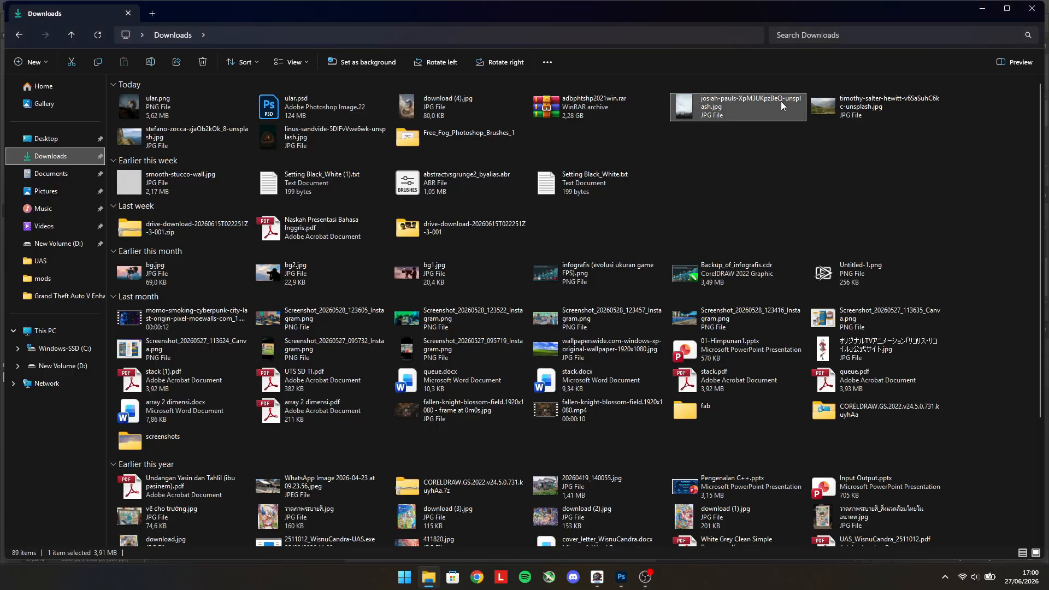
drag(874, 106, 495, 374)
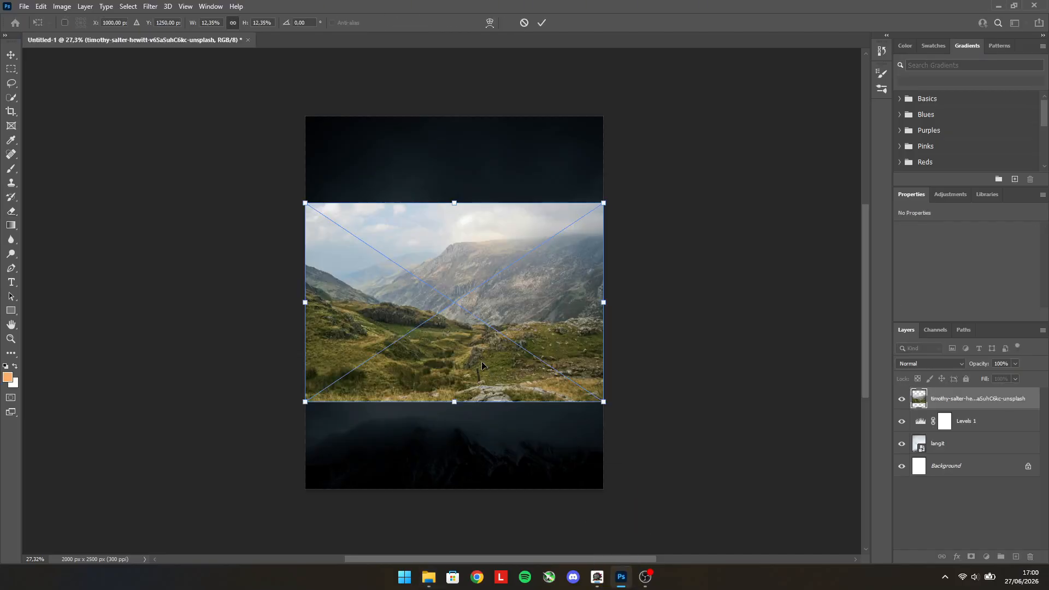
drag(305, 402, 115, 527)
drag(365, 438, 461, 398)
drag(210, 490, 147, 529)
drag(371, 438, 394, 395)
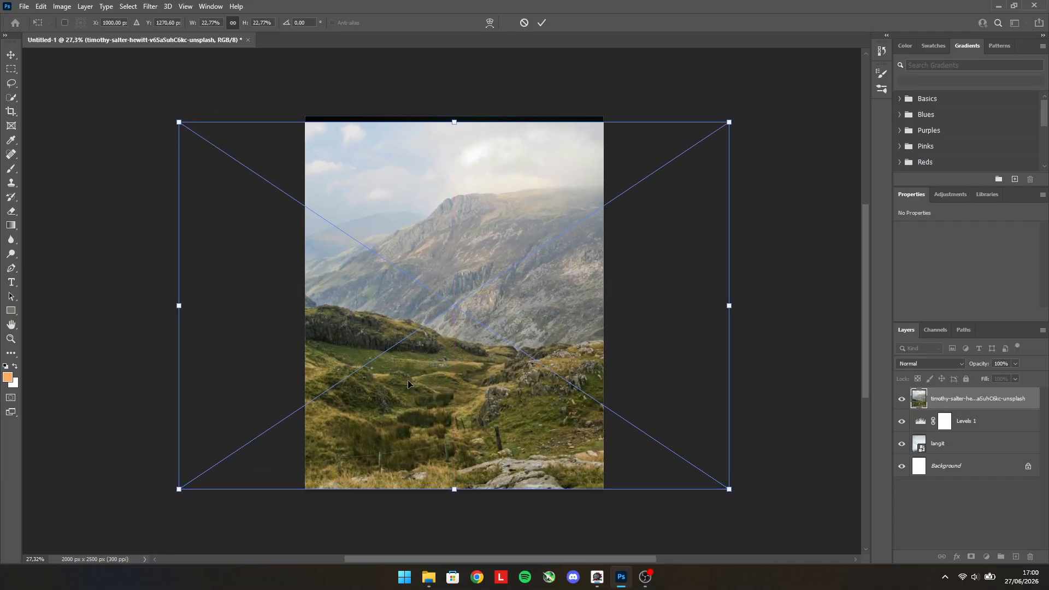
Select the grassy foreground hills along their ridge with the Quick Selection tool and mask out the mountains and sky behind them.
right_click(11, 98)
click(43, 108)
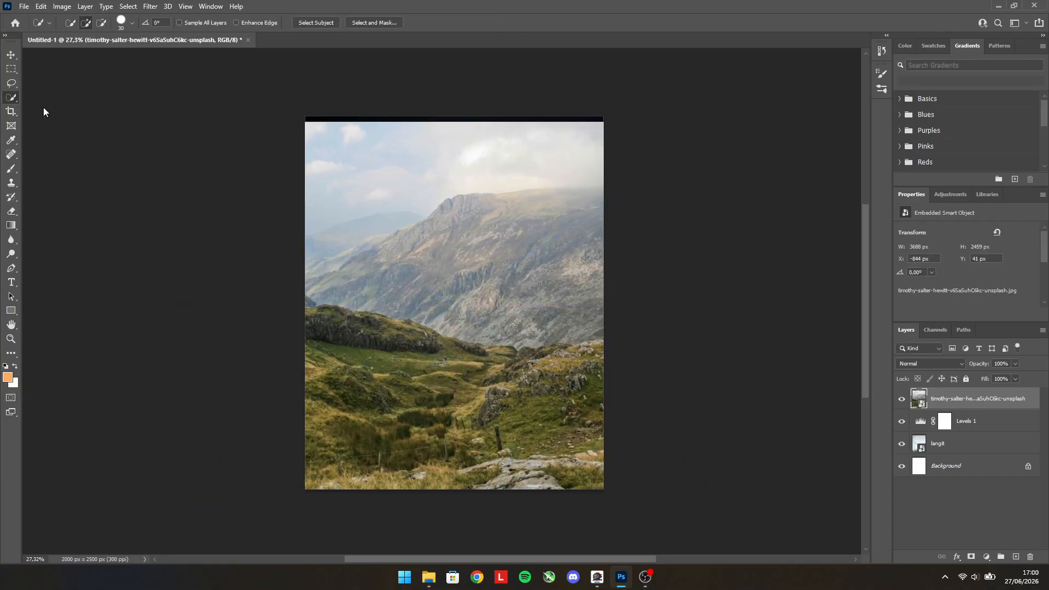
scroll(325, 340, up, 3)
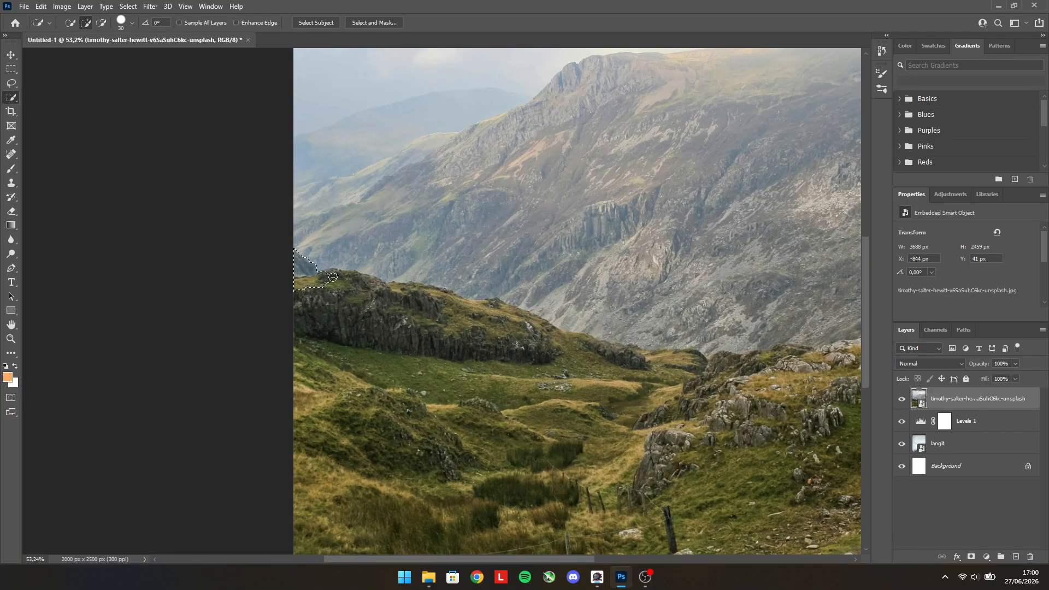
mouse_move(333, 277)
mouse_down()
mouse_move(595, 344)
mouse_move(725, 369)
mouse_move(765, 362)
mouse_up()
scroll(473, 464, down, 4)
scroll(761, 392, up, 8)
mouse_move(591, 389)
mouse_down()
mouse_move(734, 368)
mouse_move(510, 381)
mouse_up()
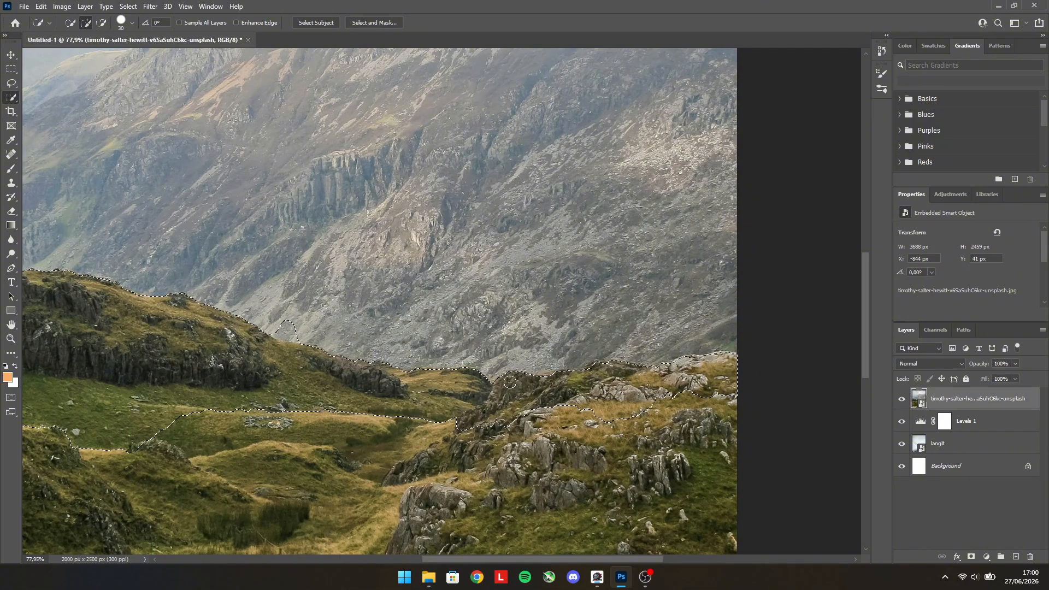
scroll(542, 342, down, 4)
mouse_move(339, 390)
mouse_down()
mouse_move(350, 426)
mouse_move(490, 519)
mouse_up()
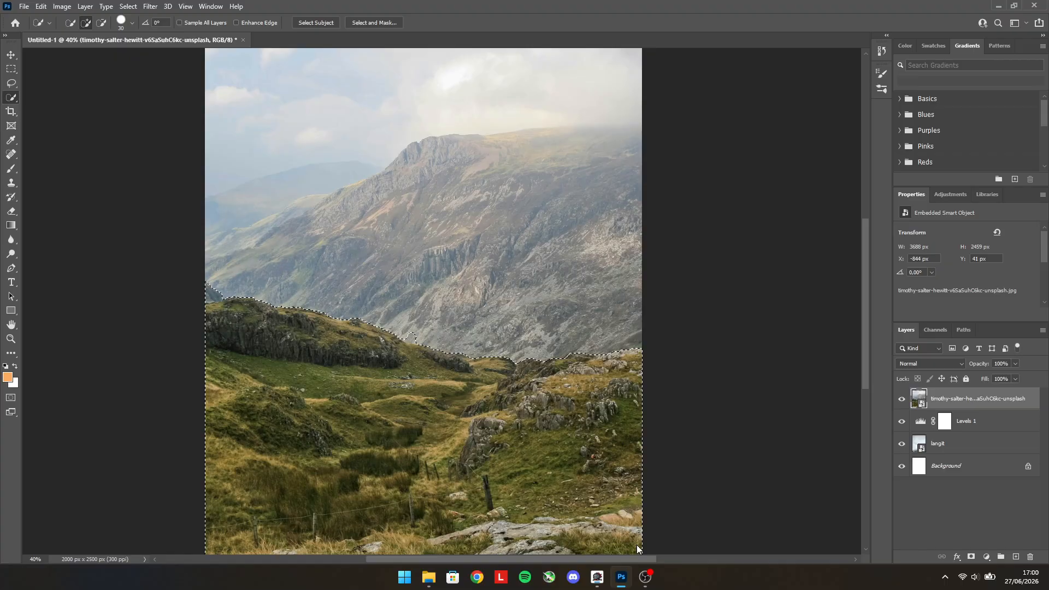
click(971, 556)
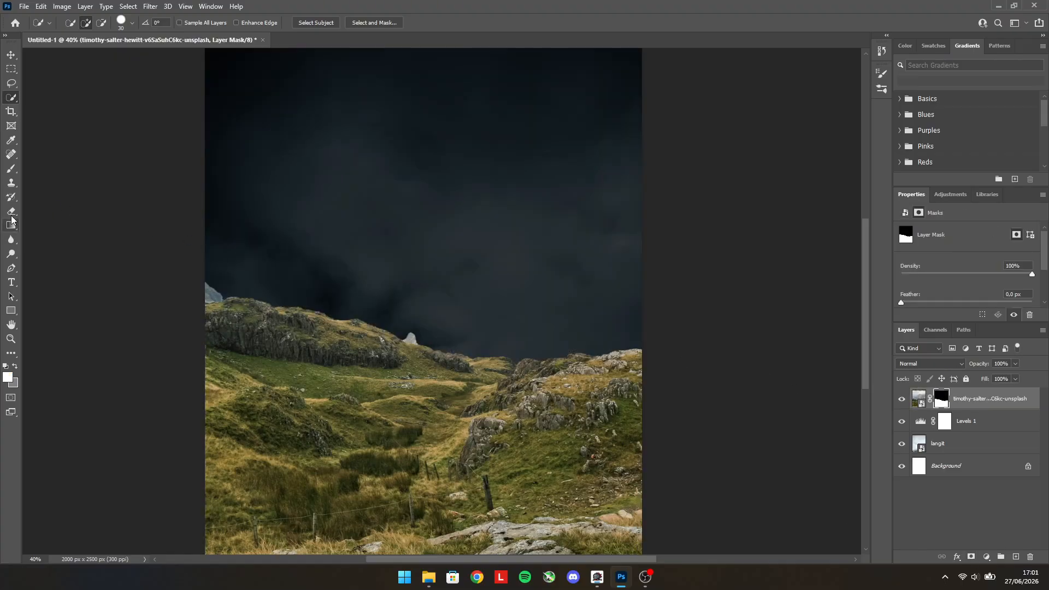
Set up the Eraser with a soft 47 px brush at 0% hardness.
click(12, 217)
click(79, 24)
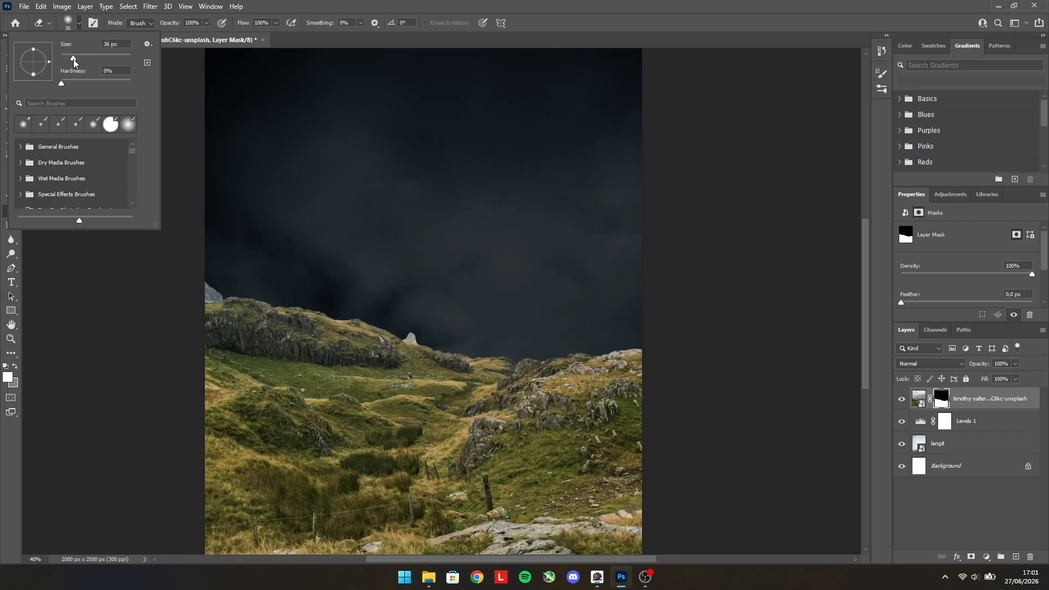
click(379, 248)
scroll(411, 326, up, 4)
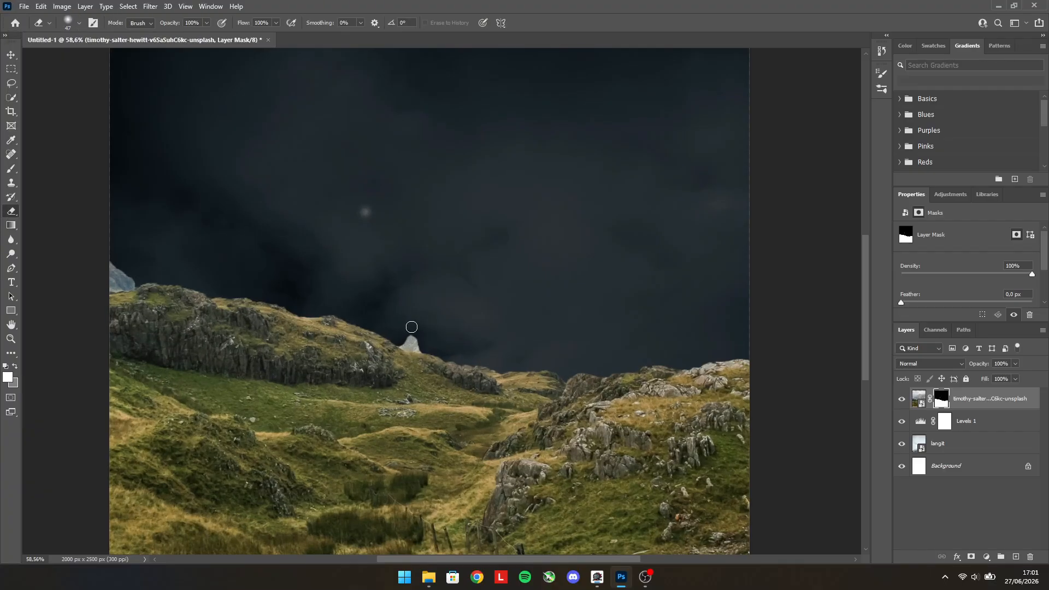
scroll(428, 344, up, 3)
mouse_move(404, 338)
mouse_down()
mouse_move(426, 345)
mouse_move(378, 326)
mouse_move(420, 325)
mouse_up()
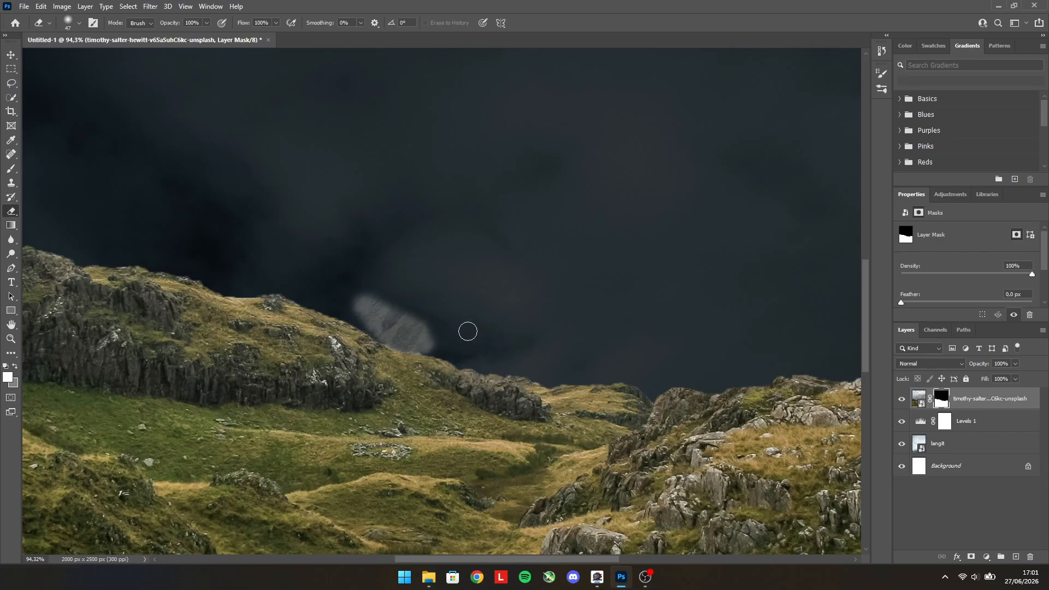
scroll(466, 333, up, 1)
key(ctrl+z)
key(ctrl+z)
key(ctrl+z)
key(ctrl+z)
Erase the leftover pale peak above the middle of the ridge from the valley photo's image instead of its mask.
click(919, 399)
mouse_move(383, 378)
mouse_down()
mouse_move(421, 378)
mouse_move(402, 361)
mouse_move(409, 374)
mouse_move(384, 369)
mouse_move(431, 381)
mouse_up()
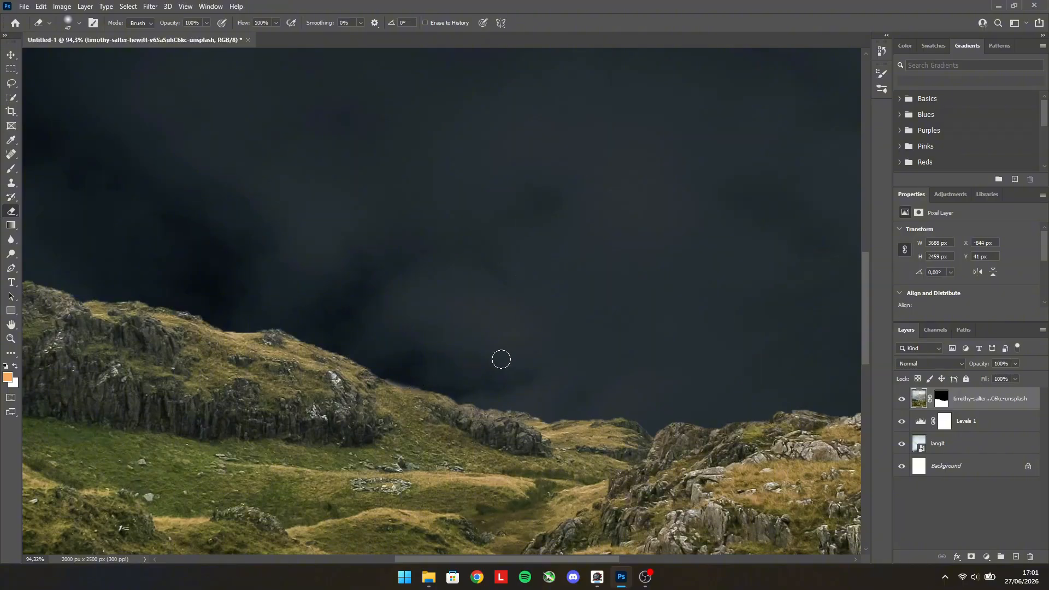
scroll(501, 359, down, 3)
scroll(318, 332, down, 2)
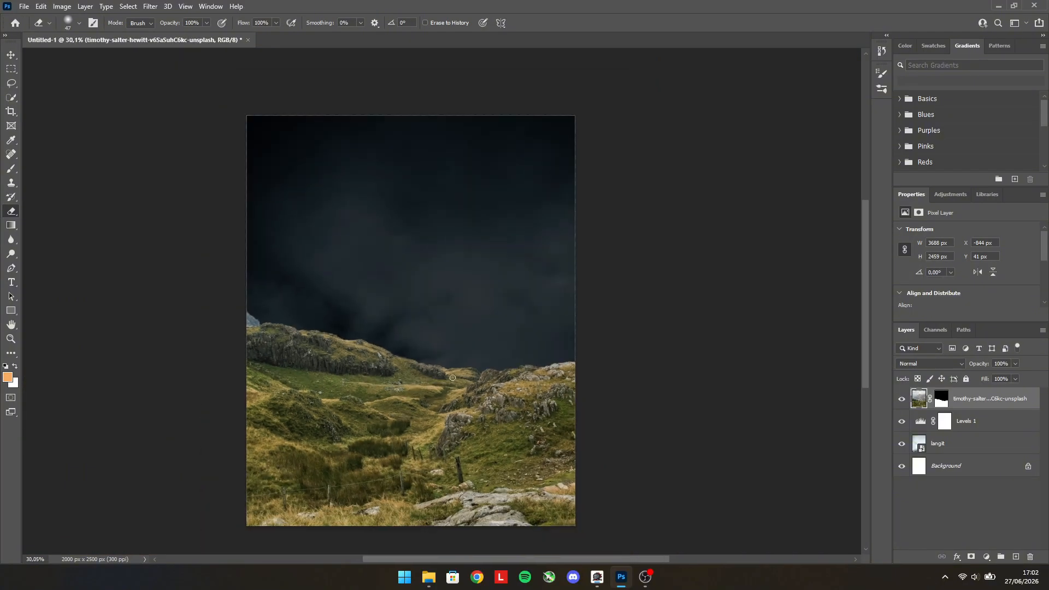
Rename the masked valley photo's layer to "ground".
right_click(959, 402)
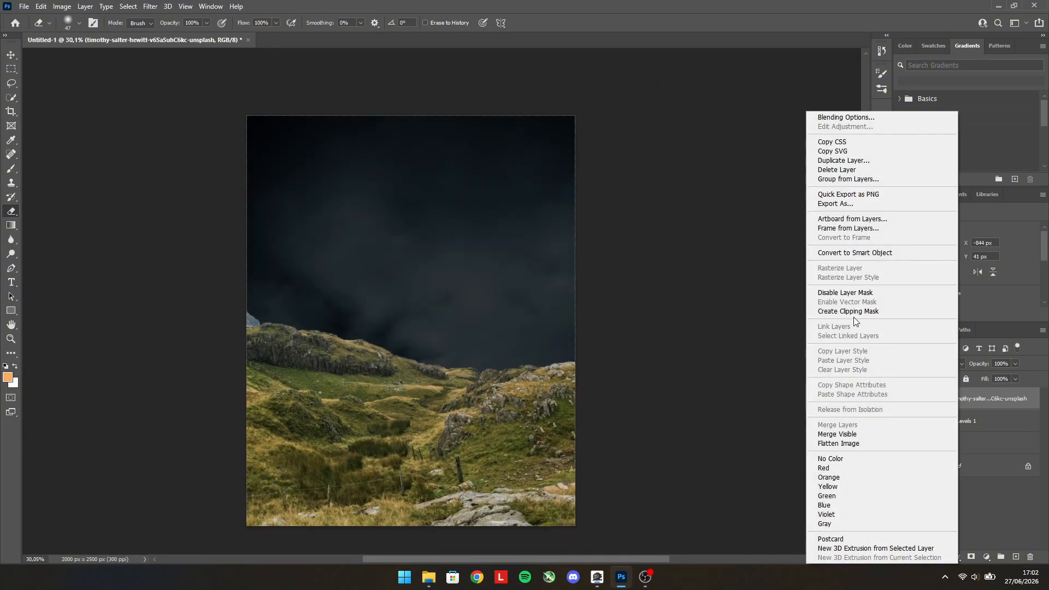
click(1000, 401)
double_click(1000, 401)
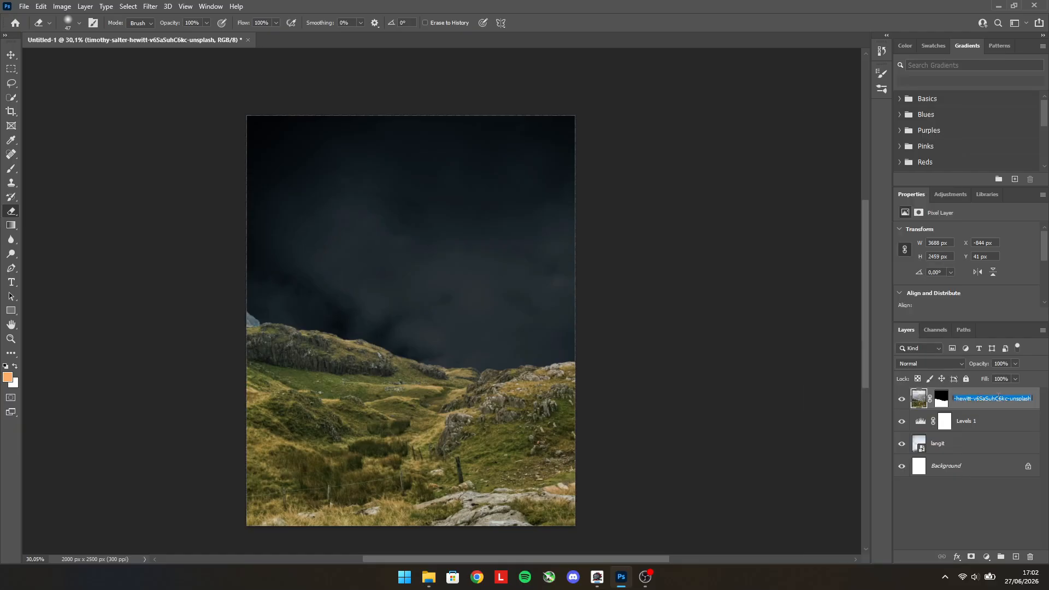
text(ground)
key(Return)
Add a Levels adjustment above the ground layer, set its midtones to 0.43 and strongly lower its output white.
click(951, 195)
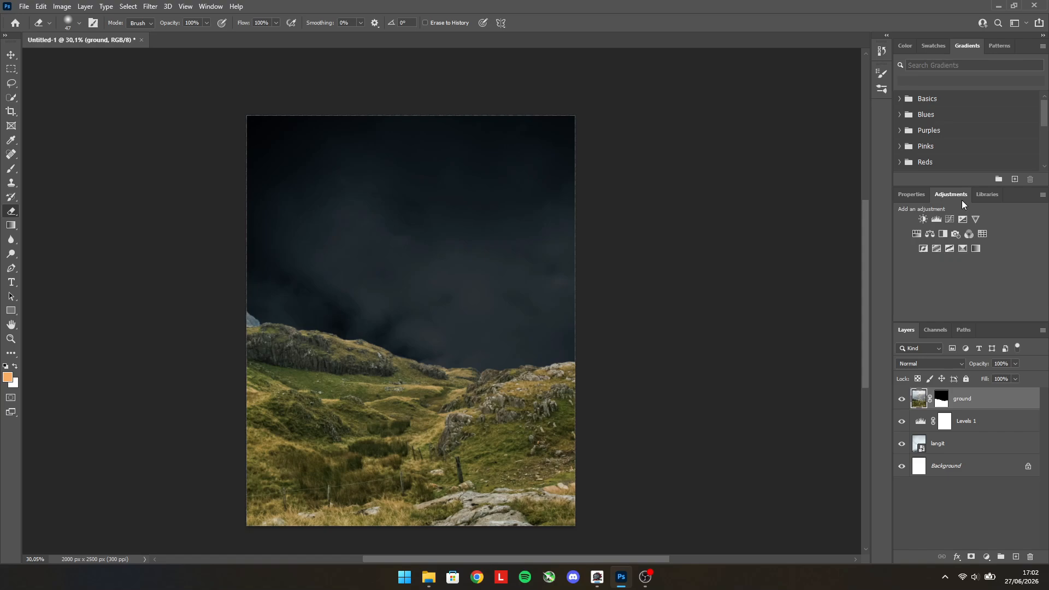
click(933, 218)
scroll(965, 291, down, 2)
drag(1033, 300, 954, 304)
drag(975, 266, 998, 266)
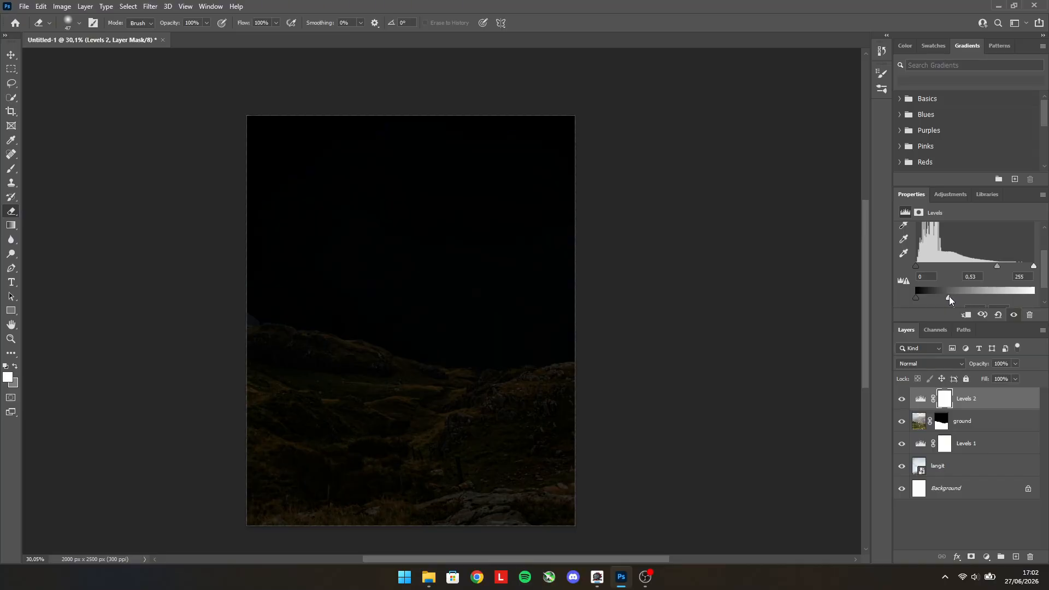
drag(952, 297, 949, 297)
scroll(585, 293, down, 2)
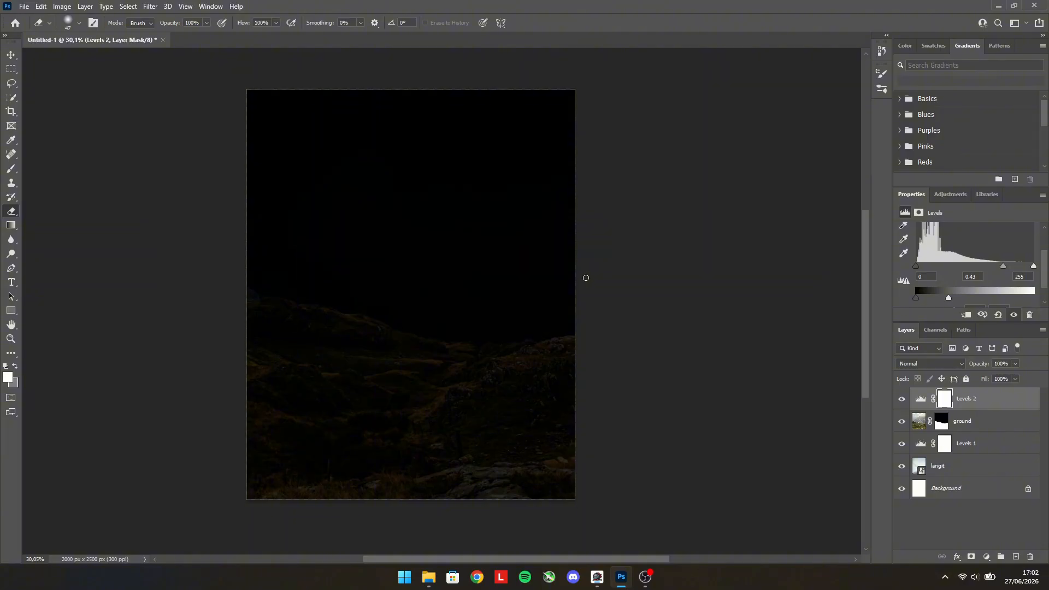
Clip the upper Levels adjustment to the ground layer so it darkens only the hills.
right_click(971, 408)
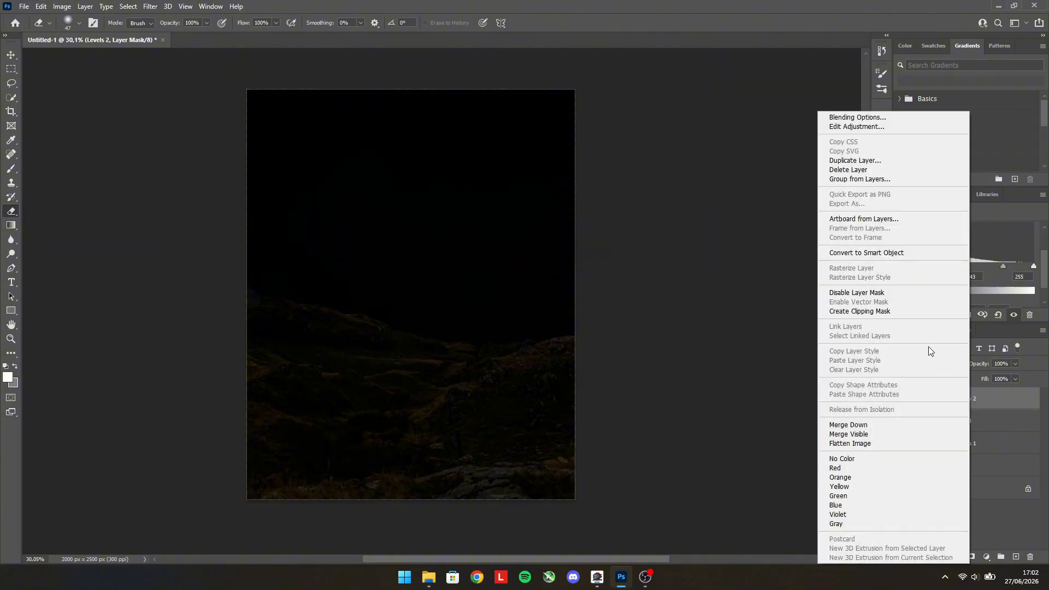
click(869, 311)
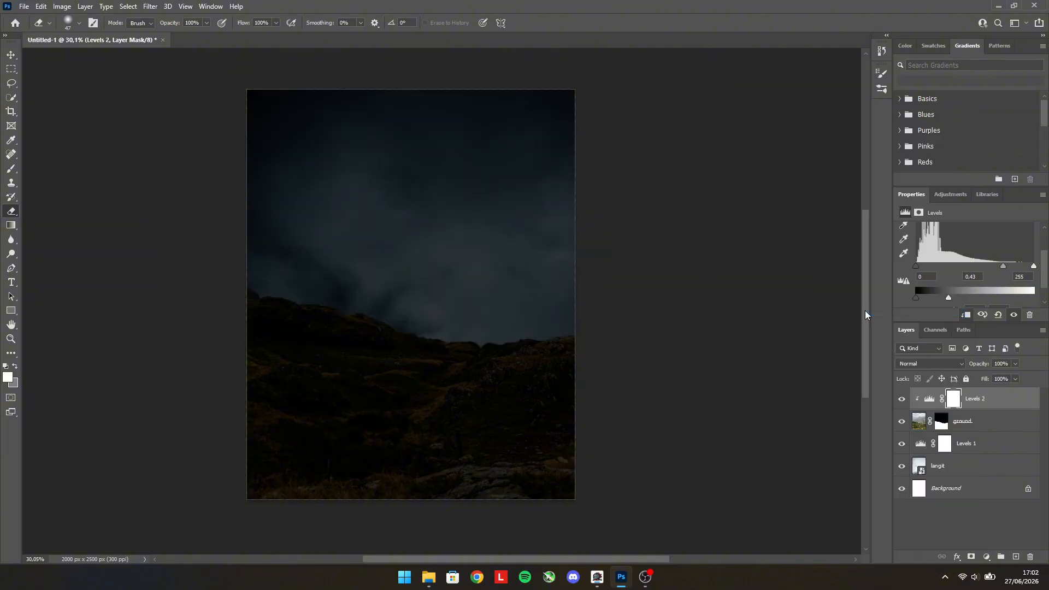
scroll(616, 317, down, 1)
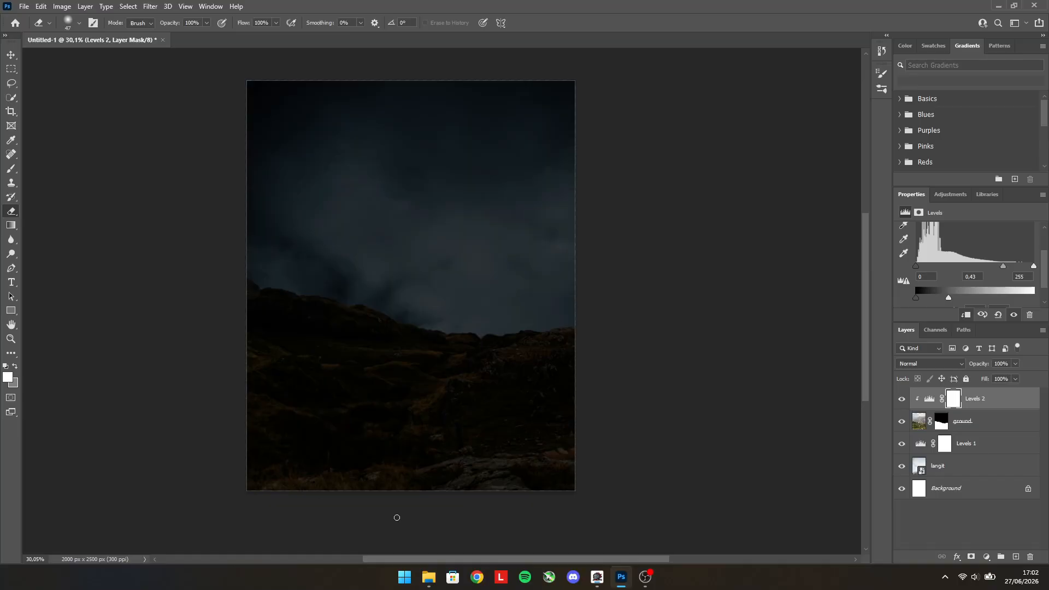
Place the snake artwork download (4).jpg from the Downloads folder as the topmost layer and rename it "ular".
click(428, 577)
drag(415, 107, 411, 294)
scroll(417, 253, up, 1)
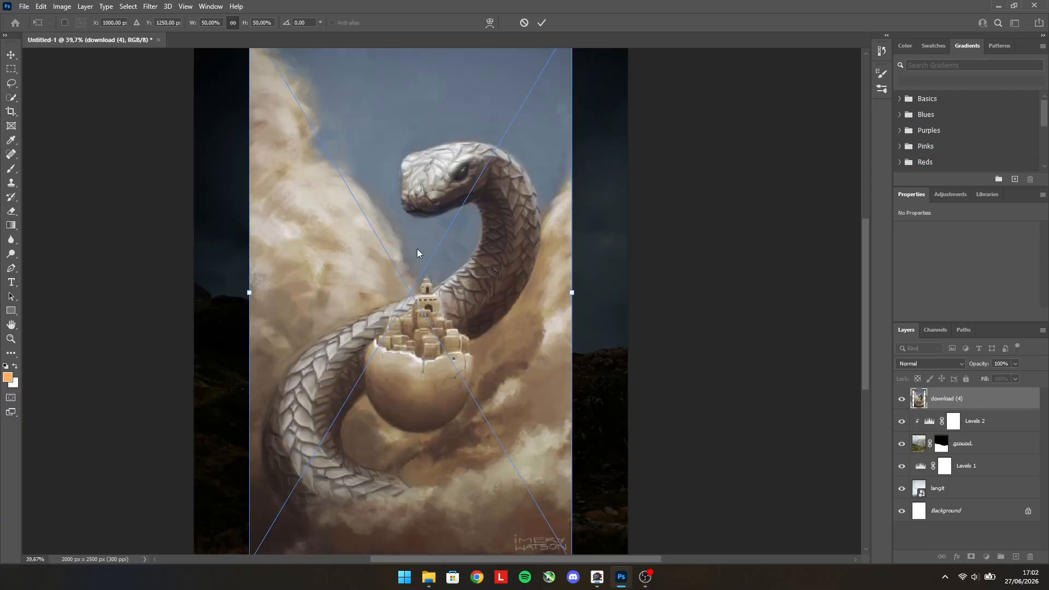
scroll(405, 319, down, 1)
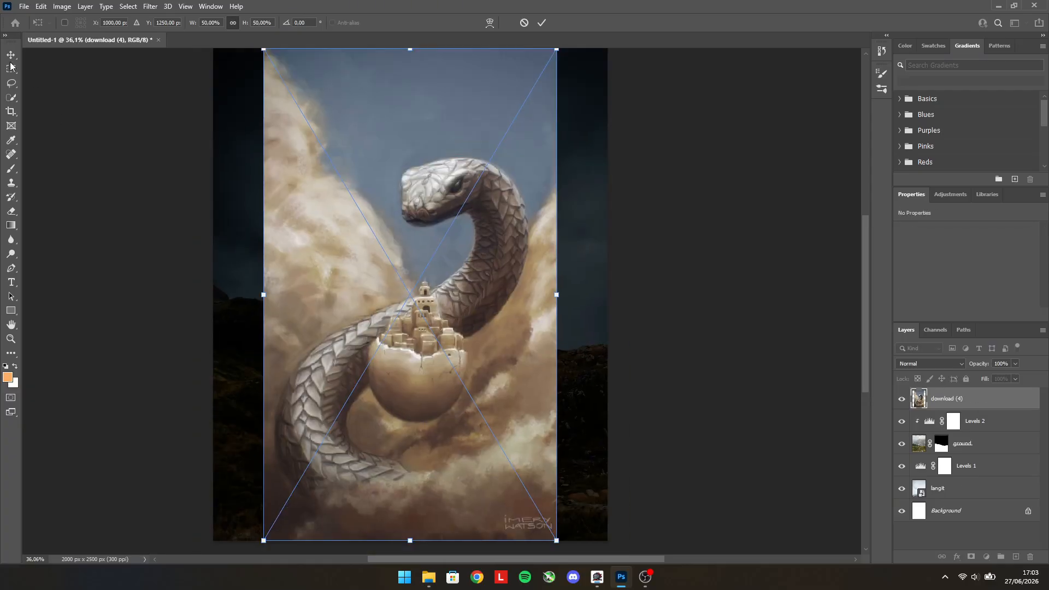
double_click(947, 399)
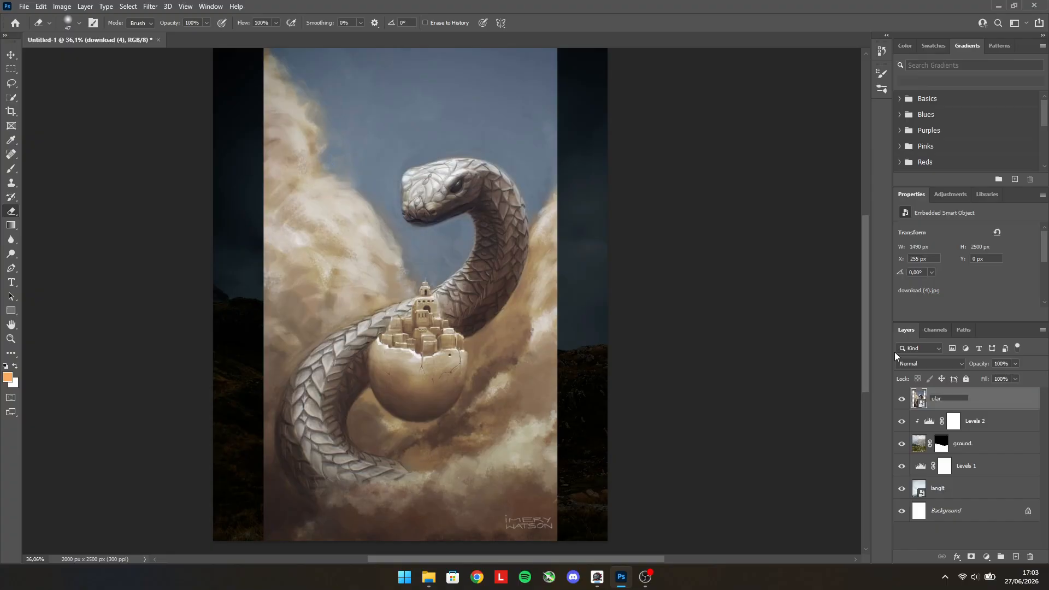
text(ular)
Select the snake's head and upper neck with Quick Selection and mask out the rest of the artwork.
click(11, 97)
scroll(432, 193, up, 5)
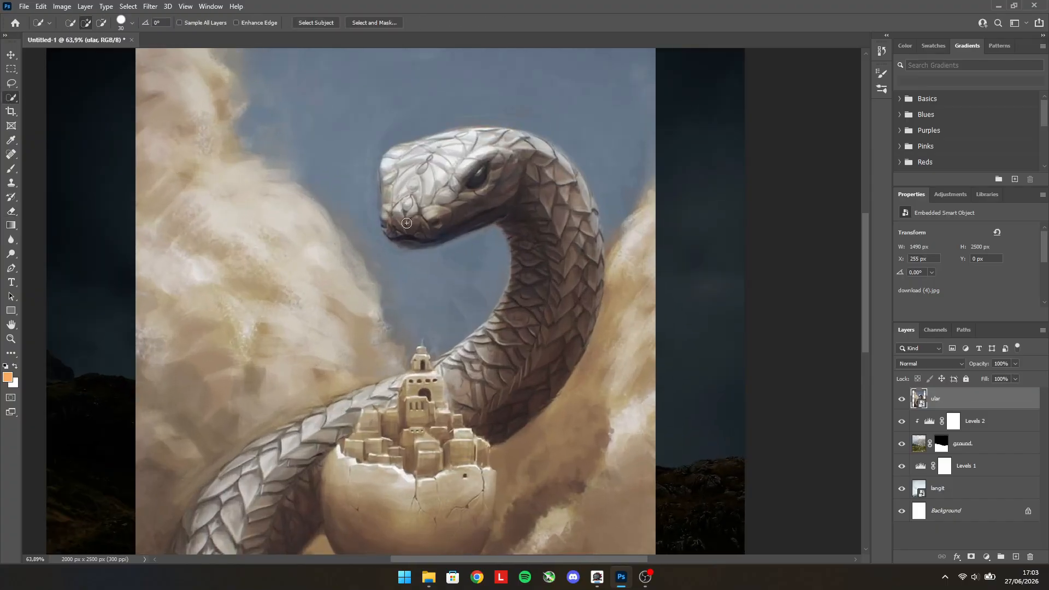
mouse_move(435, 230)
mouse_down()
mouse_move(388, 197)
mouse_move(440, 179)
mouse_move(531, 180)
mouse_move(548, 153)
mouse_move(560, 162)
mouse_move(579, 275)
mouse_move(583, 195)
mouse_move(598, 236)
mouse_move(500, 377)
mouse_move(460, 377)
mouse_move(506, 302)
mouse_up()
alt+scroll(496, 366, down, 2)
click(970, 556)
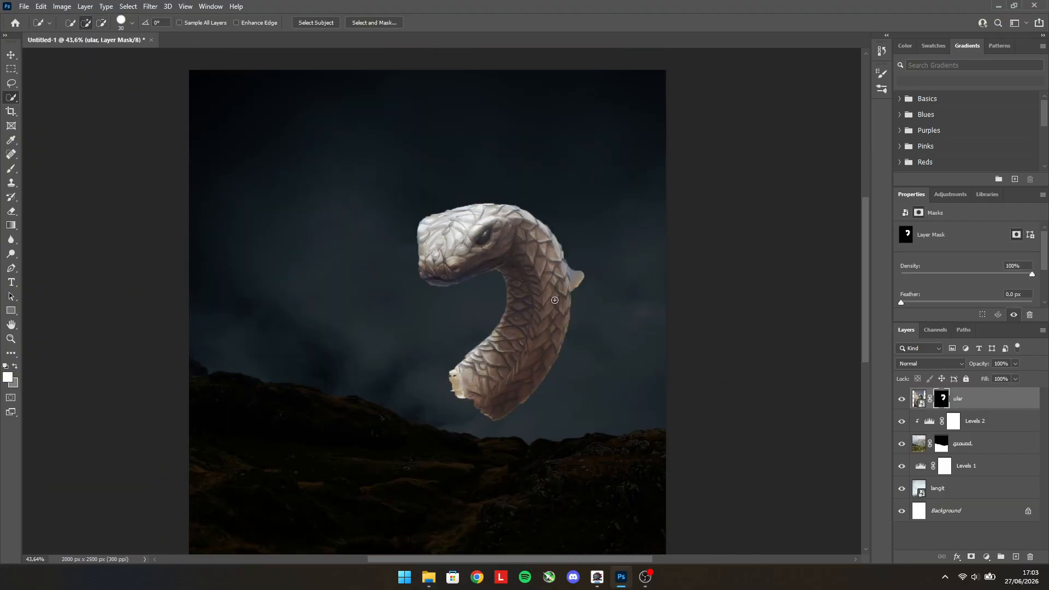
Rasterize the "ular" layer and erase the leftover cloud patch beside the snake's neck.
click(11, 211)
alt+scroll(583, 278, up, 2)
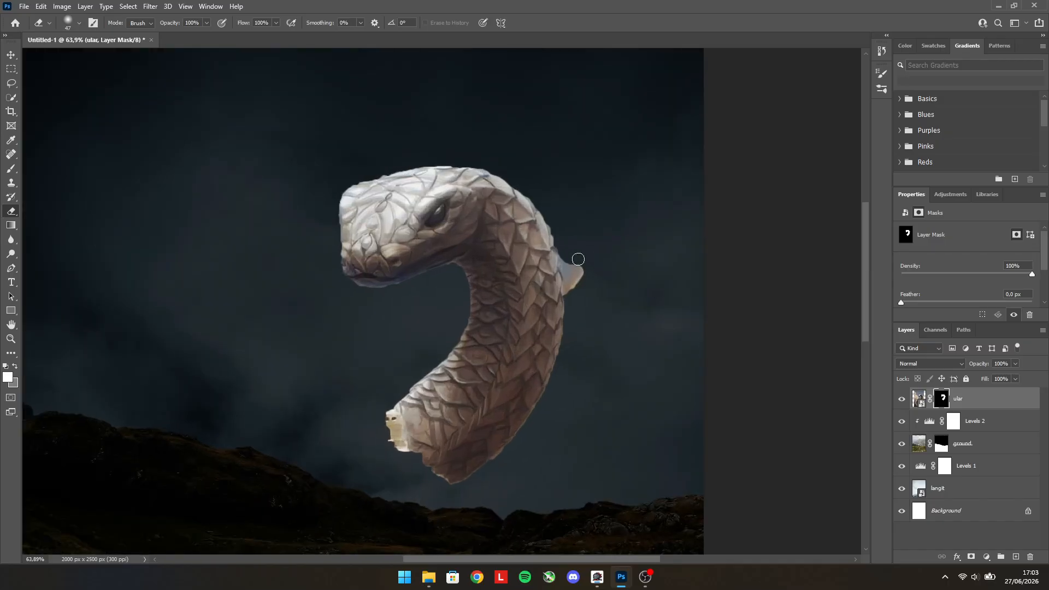
click(919, 399)
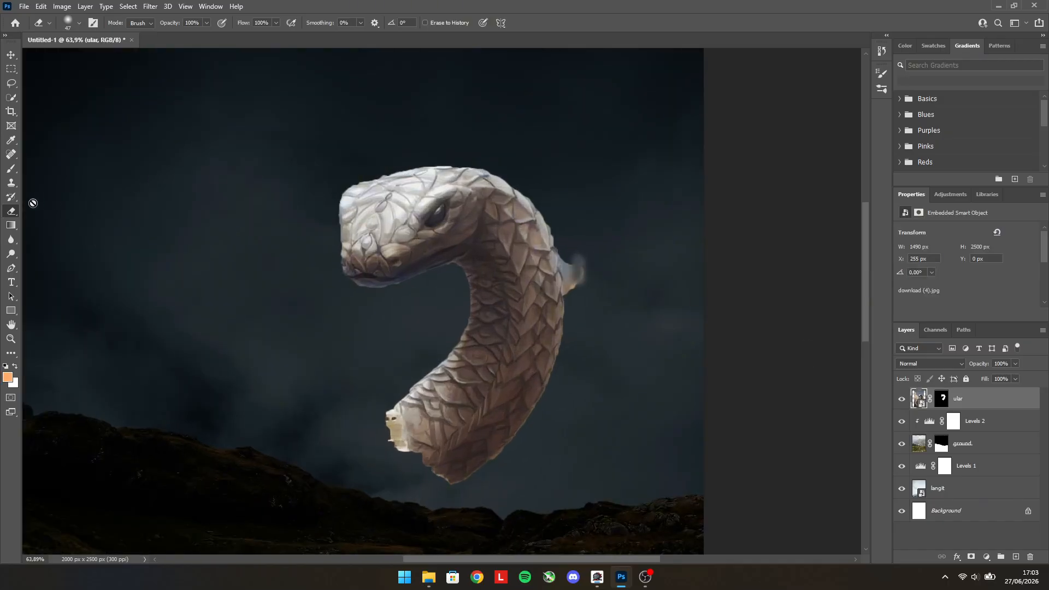
click(527, 257)
key(Return)
drag(582, 262, 563, 269)
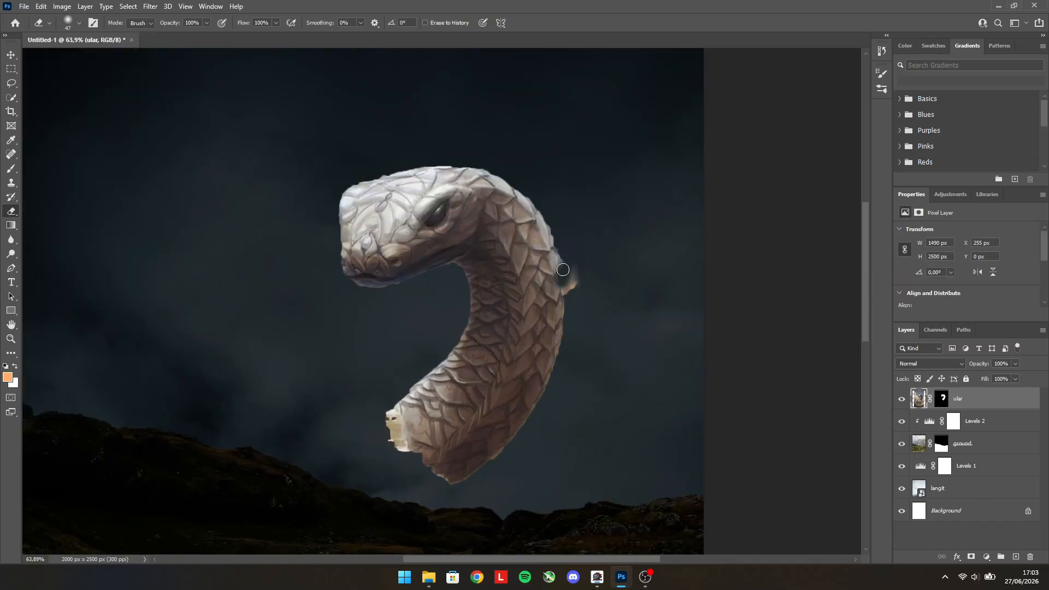
Erase the remaining fringe along the outer edge of the neck and the castle remnant at its lower end.
alt+scroll(568, 273, up, 4)
mouse_move(597, 312)
mouse_down()
mouse_move(557, 227)
mouse_move(563, 333)
mouse_move(547, 233)
mouse_move(560, 335)
mouse_up()
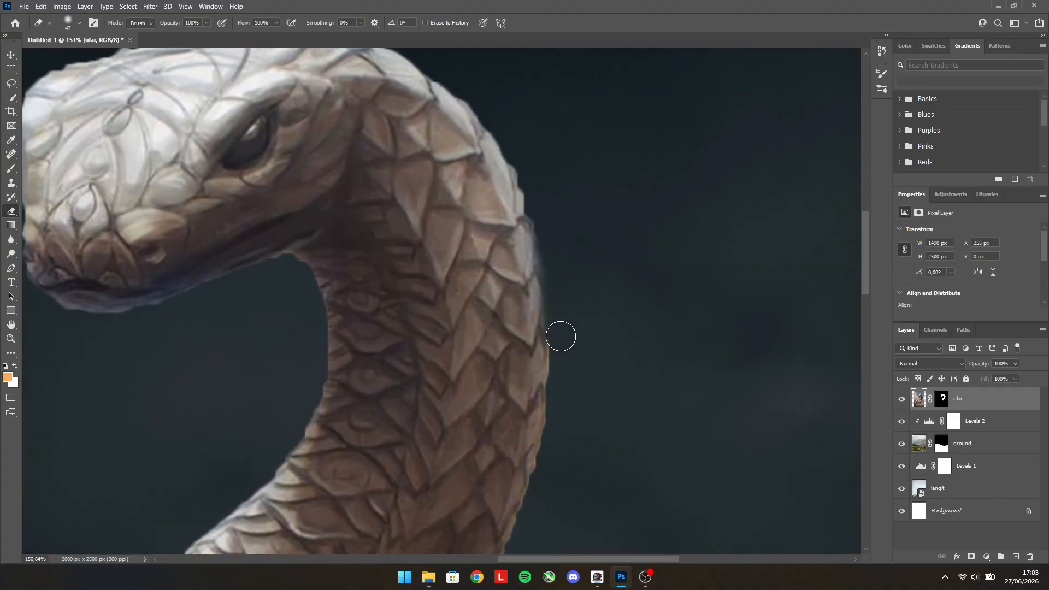
alt+scroll(557, 246, down, 4)
alt+scroll(540, 214, up, 4)
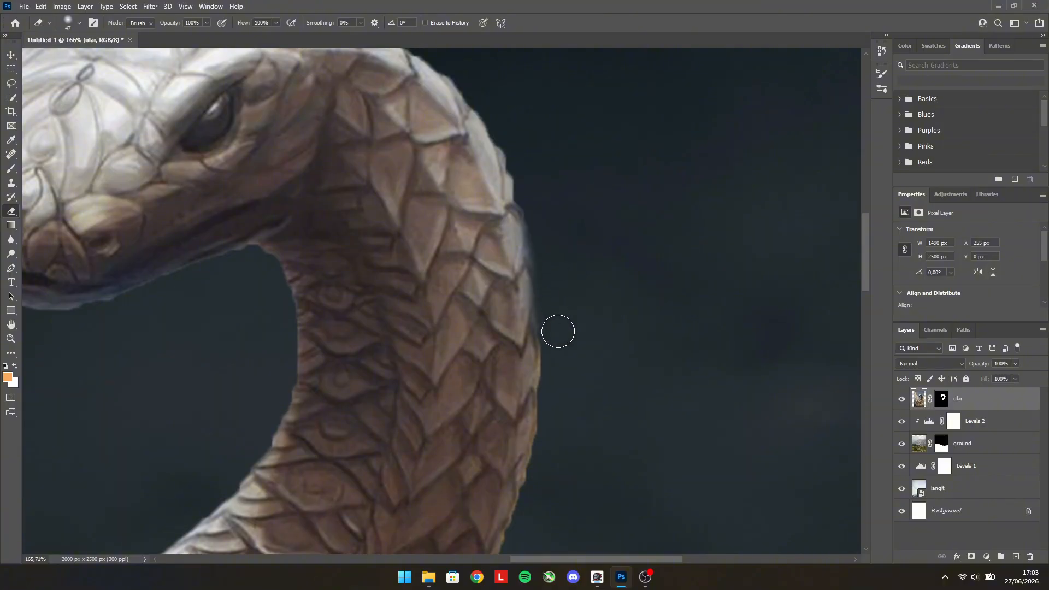
alt+scroll(558, 311, down, 6)
mouse_move(378, 435)
mouse_down()
mouse_move(364, 395)
mouse_move(384, 428)
mouse_up()
alt+scroll(366, 382, down, 3)
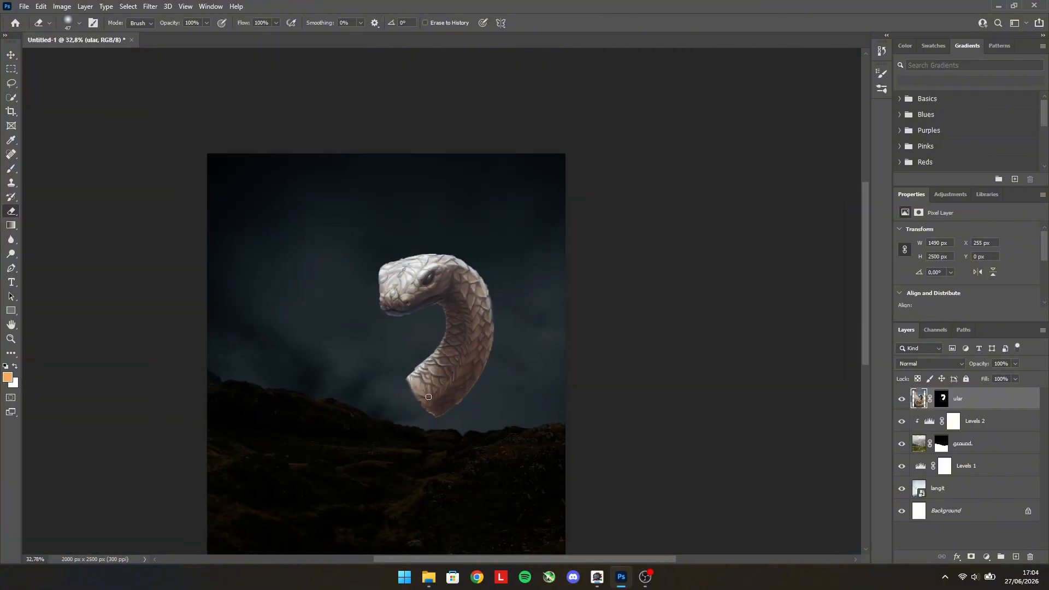
Add a Levels adjustment above the "ular" layer and clip it to the snake.
right_click(968, 397)
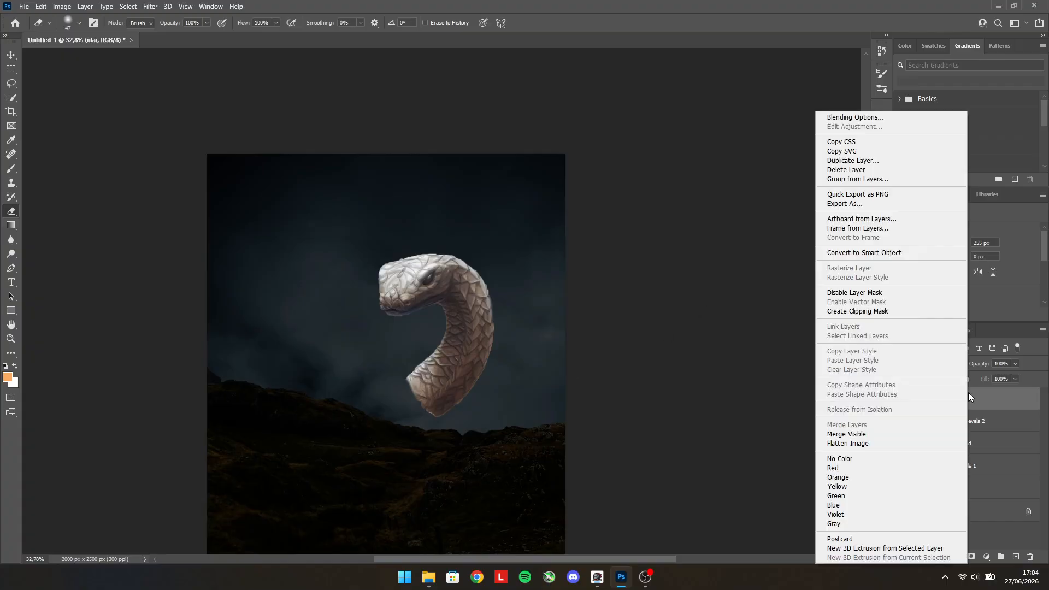
click(1015, 408)
click(951, 195)
click(937, 220)
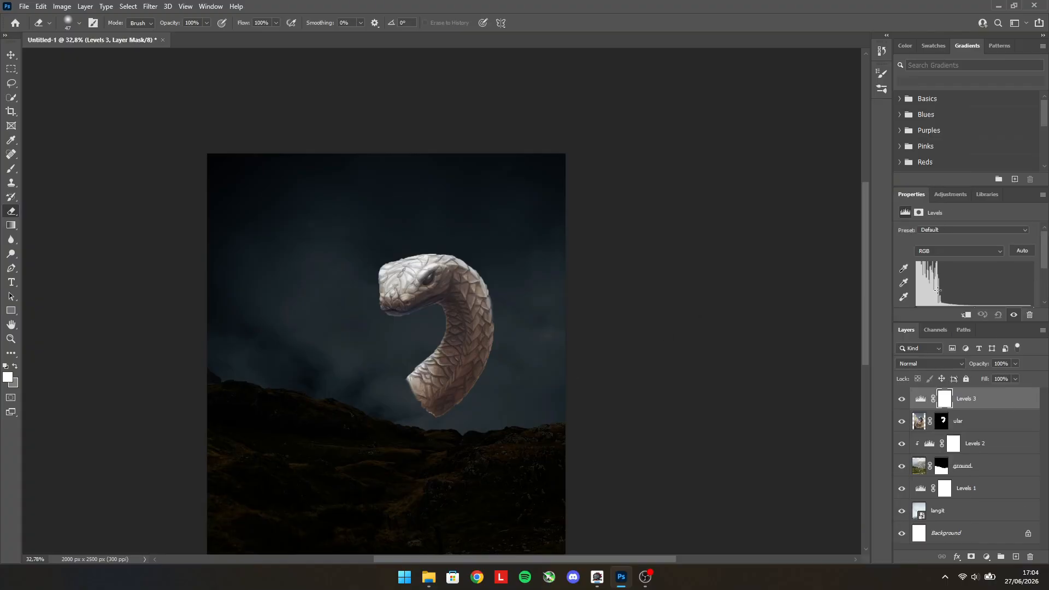
right_click(965, 400)
click(860, 311)
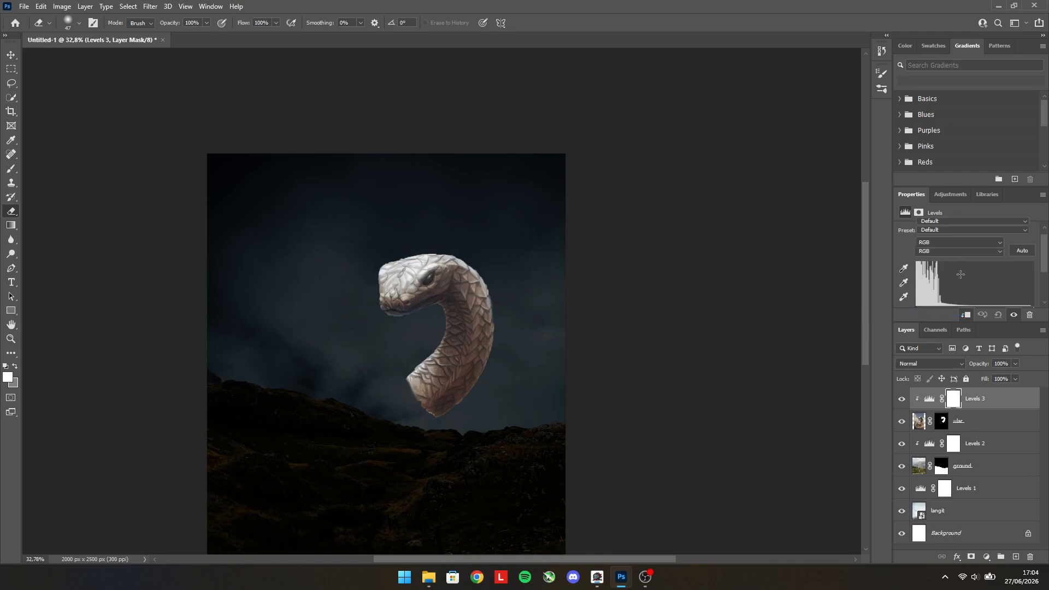
Darken the snake by setting the clipped Levels midtones to 1.11 and strongly lowering its output white.
drag(1033, 299, 981, 266)
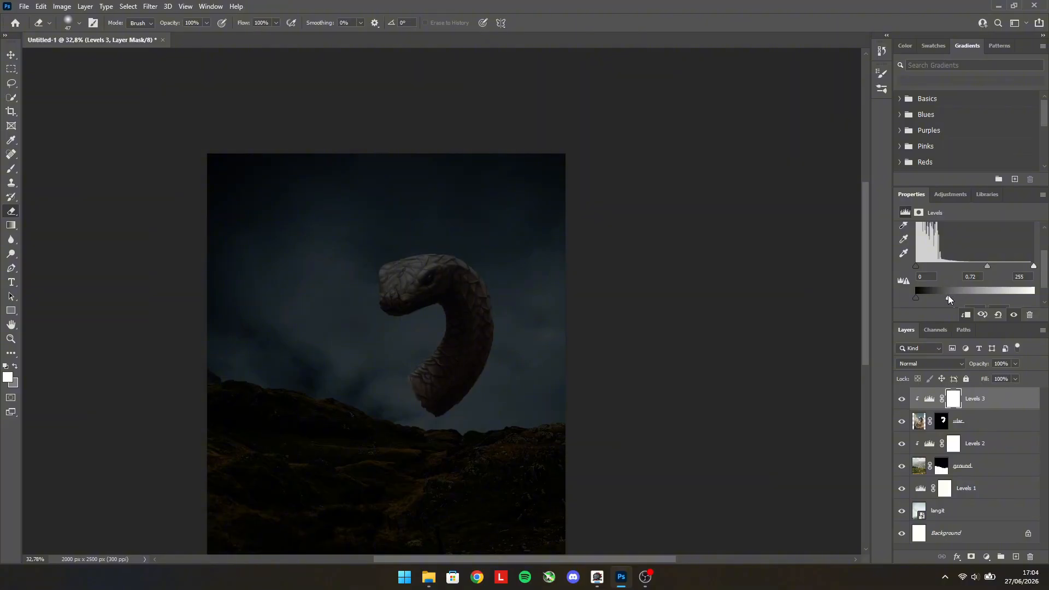
drag(949, 299, 945, 297)
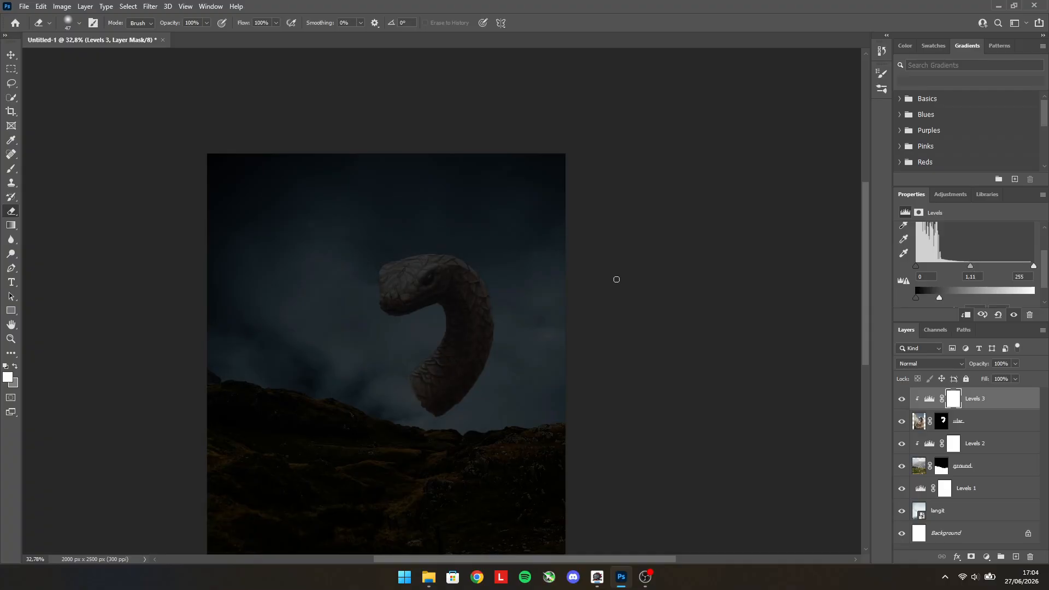
scroll(616, 279, down, 1)
Place the photo of two hikers on a cliff from the Downloads folder as the topmost layer and lower its opacity to 32%.
key(super+e)
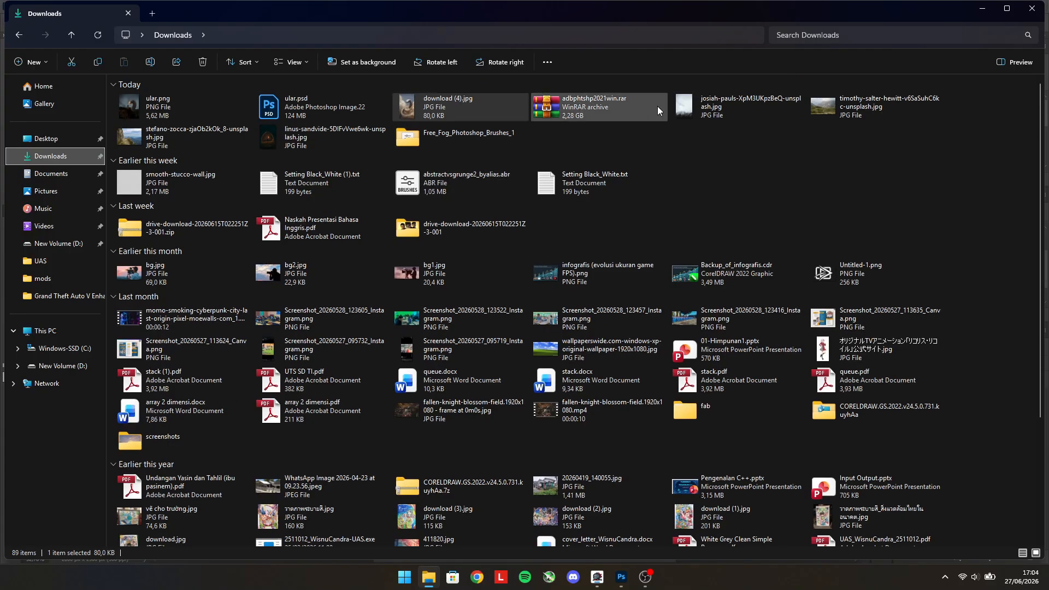
drag(180, 137, 427, 280)
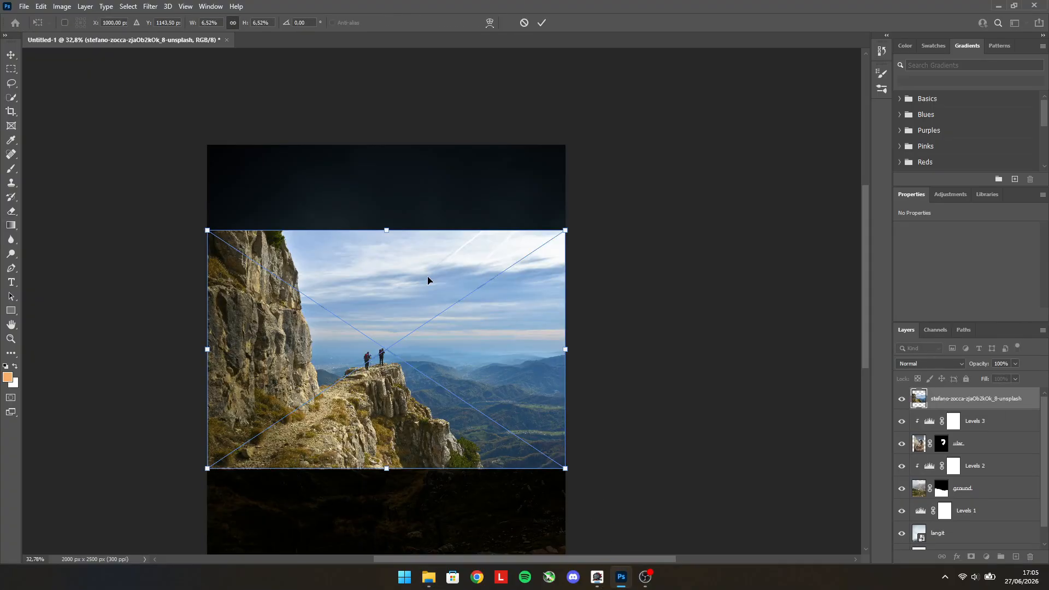
scroll(427, 280, down, 3)
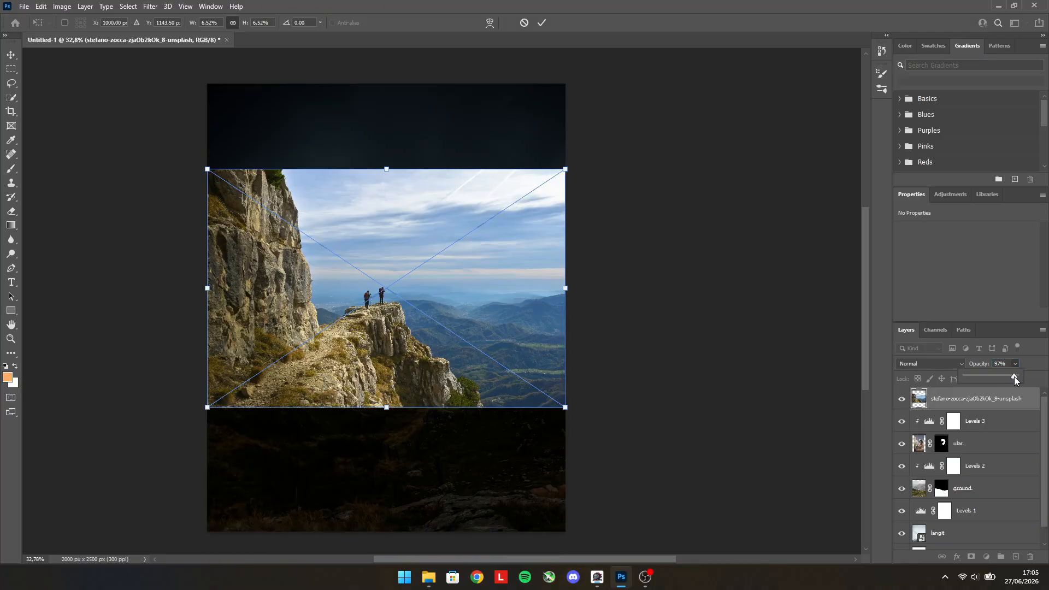
drag(1014, 376, 981, 382)
Scale the cliff photo up to about 15.7% and position it so the rocky ledge fills the lower canvas below the snake.
scroll(365, 319, up, 4)
drag(145, 450, 21, 497)
drag(401, 402, 539, 235)
drag(157, 330, 51, 522)
scroll(349, 359, down, 6)
mouse_move(412, 325)
mouse_down()
mouse_move(399, 387)
mouse_move(415, 337)
mouse_up()
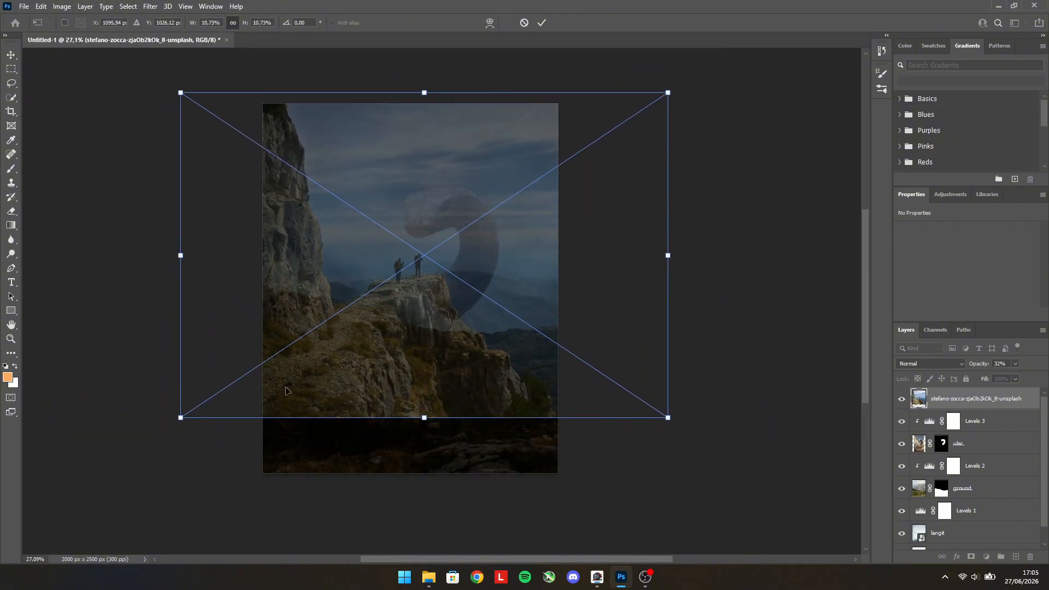
drag(180, 419, 22, 475)
drag(337, 323, 448, 251)
scroll(438, 135, up, 2)
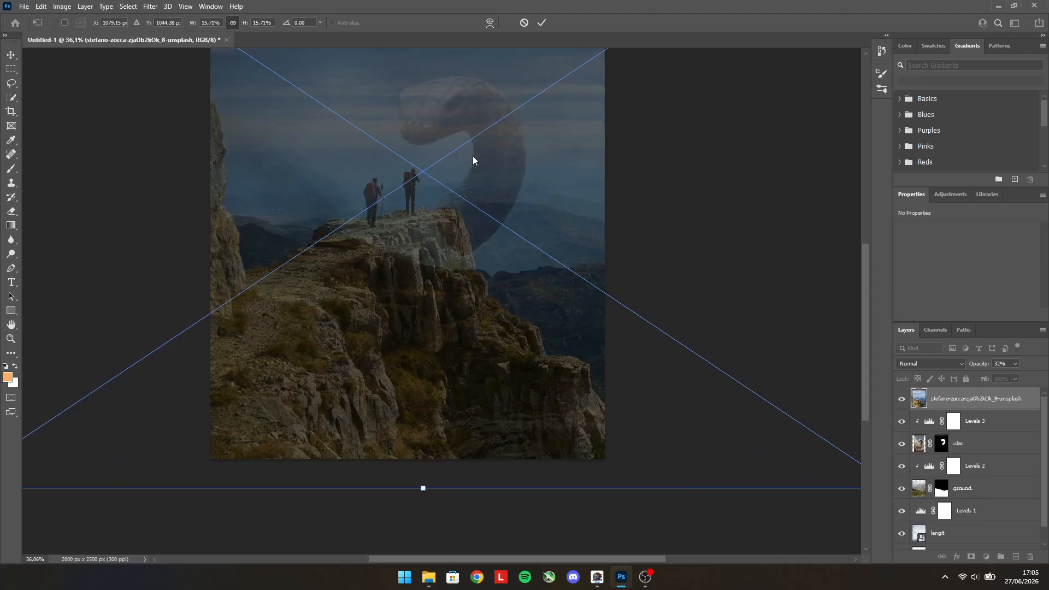
key(Return)
Rename the cliff photo's layer to "foreground" and restore its opacity to 100%.
double_click(954, 398)
text(for)
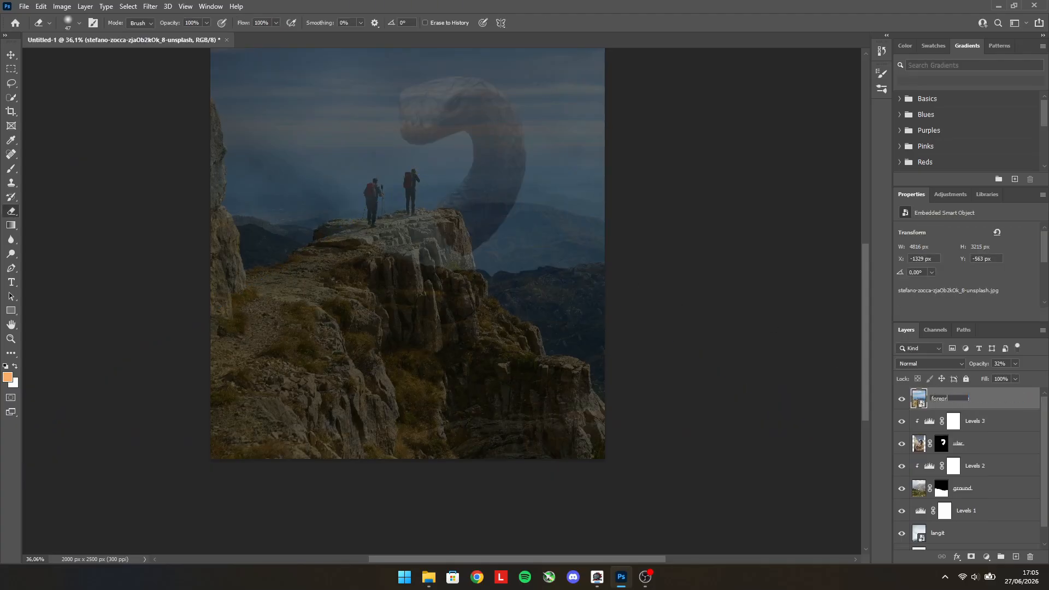
text(eground)
click(1016, 364)
drag(1010, 377, 1040, 377)
Select the rocky cliff with Quick Selection and mask out the sky and distant mountains on the foreground layer.
click(12, 97)
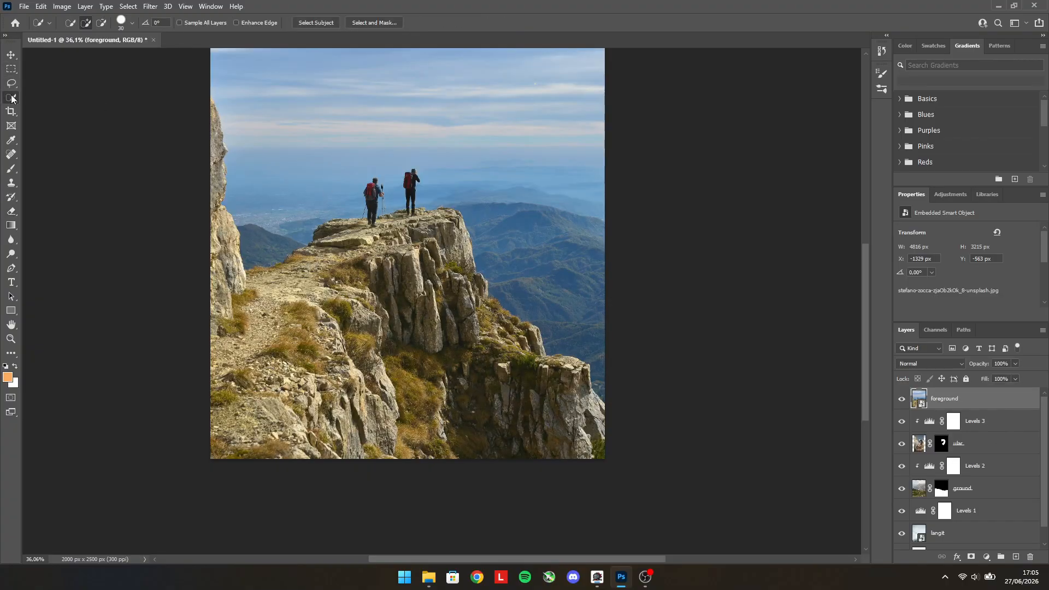
drag(320, 239, 387, 219)
drag(457, 215, 470, 278)
drag(516, 364, 571, 407)
mouse_move(532, 340)
mouse_down()
mouse_move(480, 350)
mouse_move(402, 287)
mouse_move(360, 276)
mouse_move(289, 313)
mouse_move(209, 328)
mouse_move(305, 281)
mouse_move(254, 431)
mouse_move(334, 450)
mouse_up()
scroll(333, 224, up, 5)
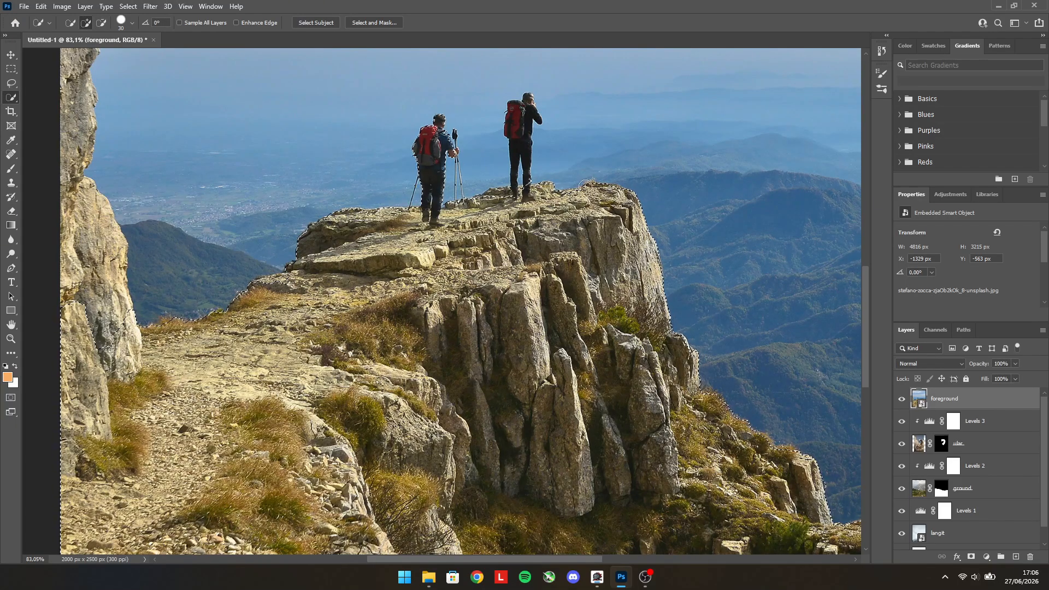
drag(574, 189, 496, 192)
scroll(564, 303, down, 6)
click(972, 557)
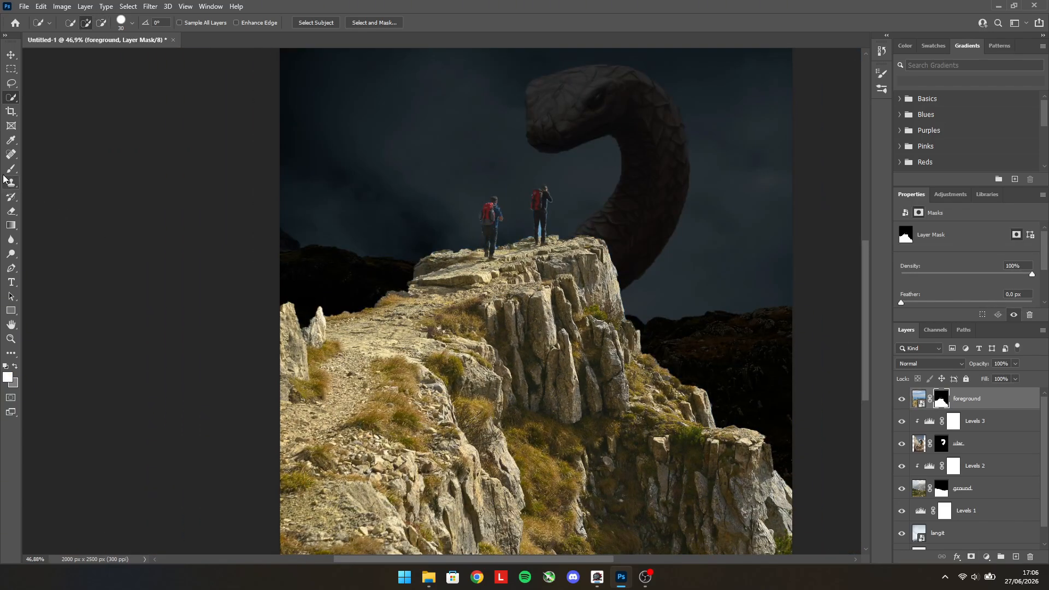
Rasterize the foreground layer and erase the two hikers standing on the cliff down to their lower legs.
click(11, 212)
click(915, 401)
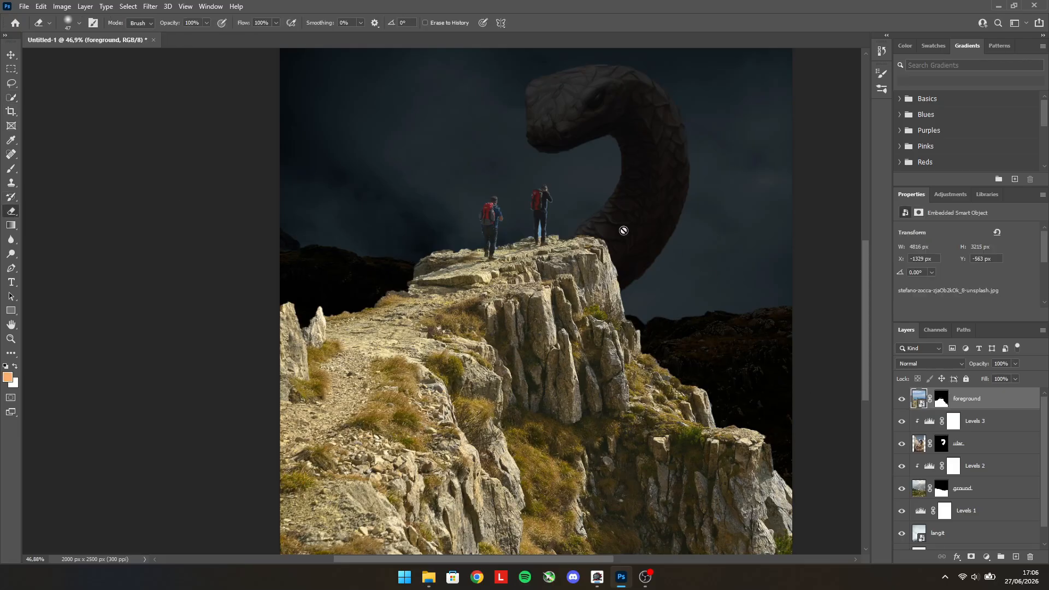
scroll(529, 202, up, 8)
click(534, 194)
click(518, 217)
mouse_move(516, 216)
mouse_down()
mouse_move(573, 174)
mouse_move(516, 199)
mouse_move(576, 169)
mouse_move(526, 222)
mouse_move(584, 207)
mouse_move(527, 241)
mouse_move(566, 213)
mouse_move(527, 261)
mouse_move(572, 264)
mouse_up()
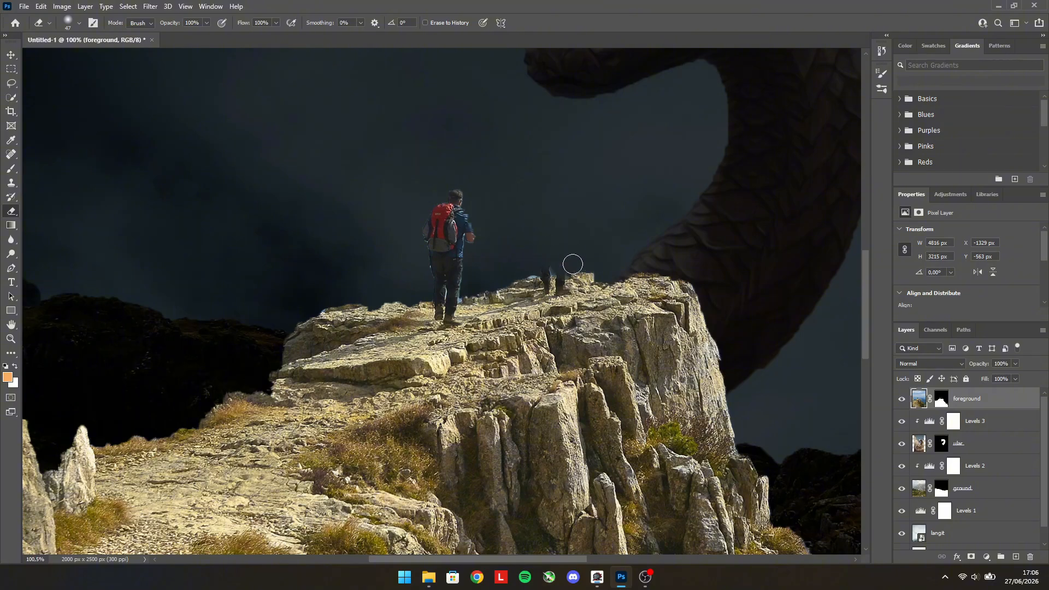
mouse_move(515, 212)
mouse_down()
mouse_move(487, 193)
mouse_move(428, 231)
mouse_move(435, 243)
mouse_move(474, 246)
mouse_move(473, 268)
mouse_up()
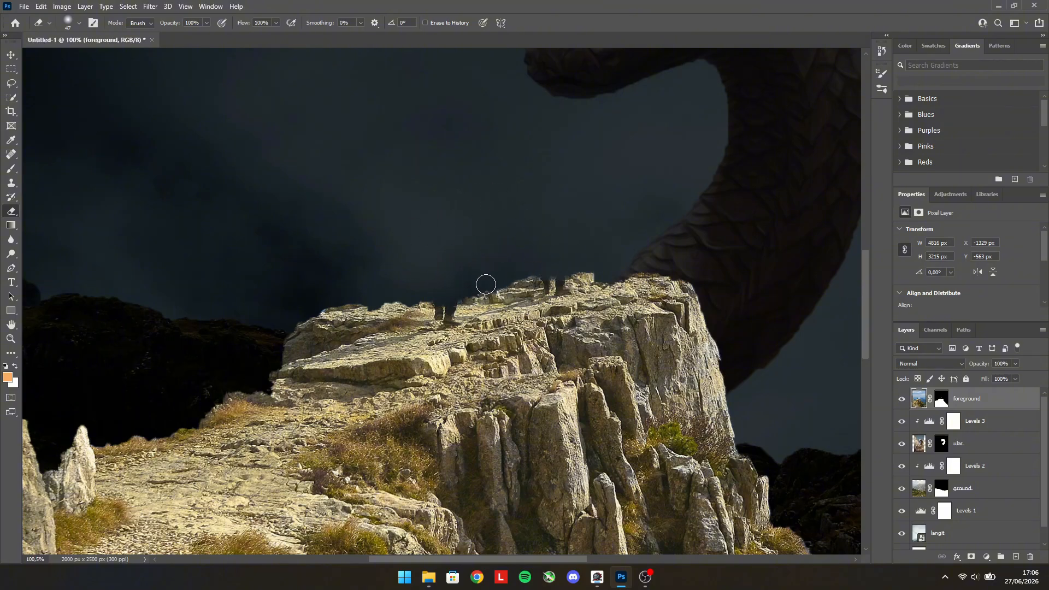
Erase the rough fringe along the cliff's top edge around the hikers' spots.
scroll(486, 284, up, 3)
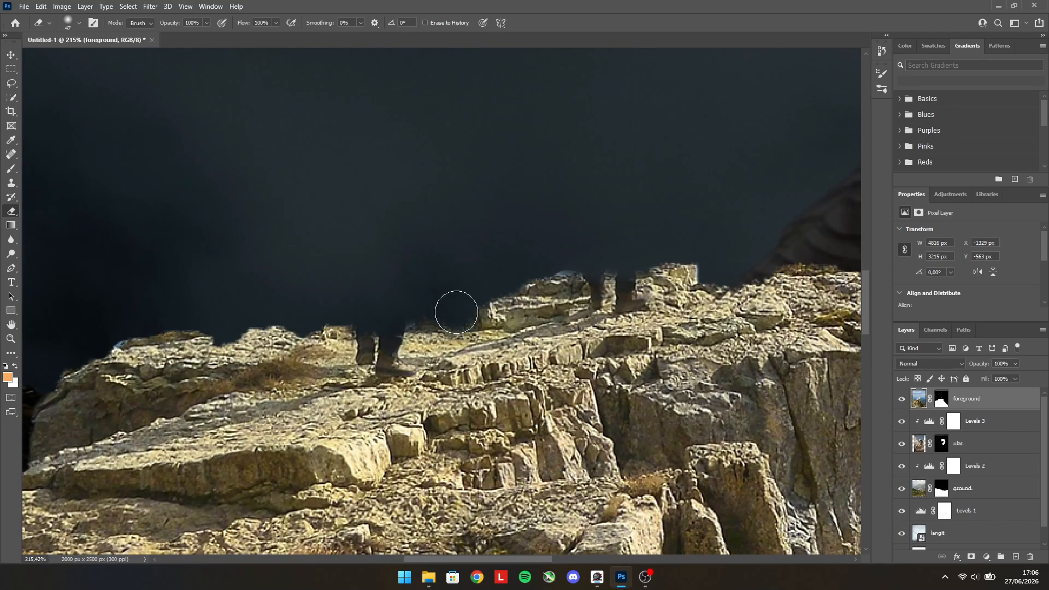
mouse_move(456, 312)
mouse_down()
mouse_move(408, 309)
mouse_move(448, 310)
mouse_up()
mouse_move(197, 307)
mouse_down()
mouse_move(114, 325)
mouse_move(207, 315)
mouse_move(83, 340)
mouse_move(272, 308)
mouse_move(94, 339)
mouse_up()
drag(561, 254, 564, 255)
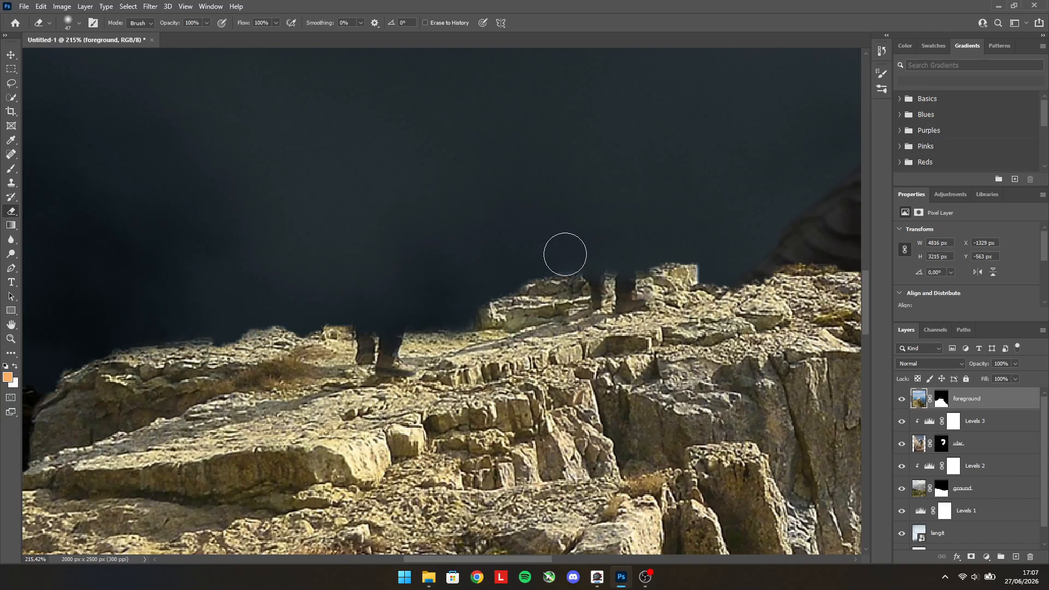
mouse_move(771, 257)
mouse_down()
mouse_move(840, 249)
mouse_move(761, 256)
mouse_up()
scroll(366, 175, down, 5)
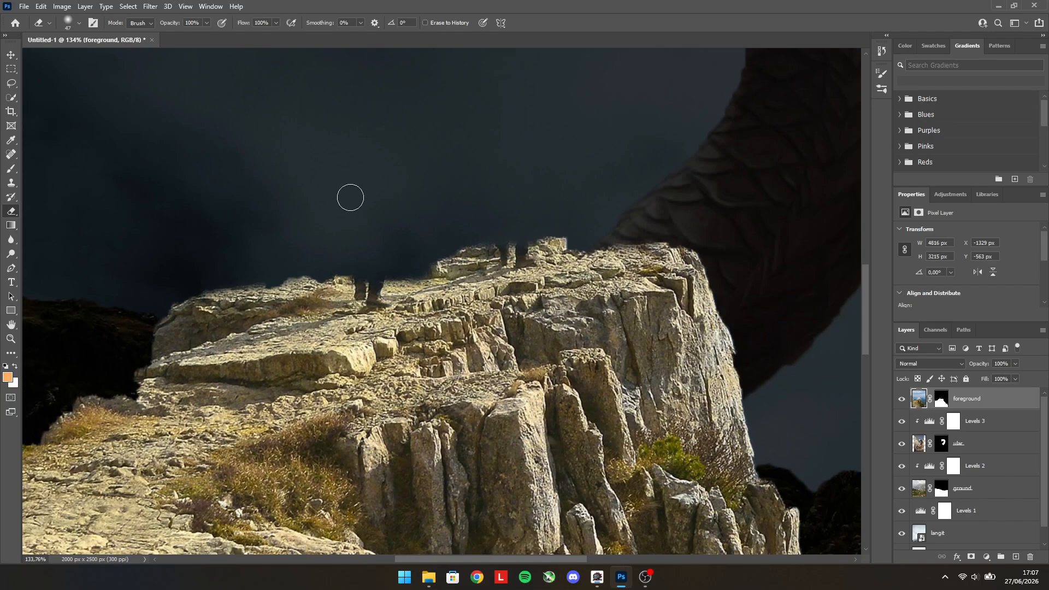
Cover the left hiker's remaining legs with rock texture sampled nearby using the Clone Stamp.
scroll(429, 280, up, 3)
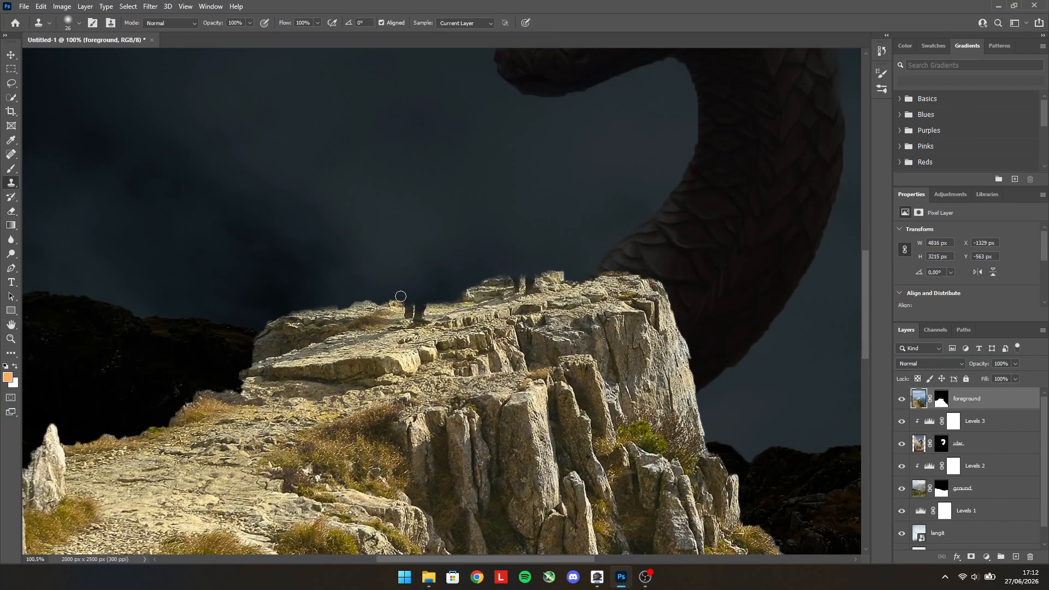
scroll(401, 296, up, 5)
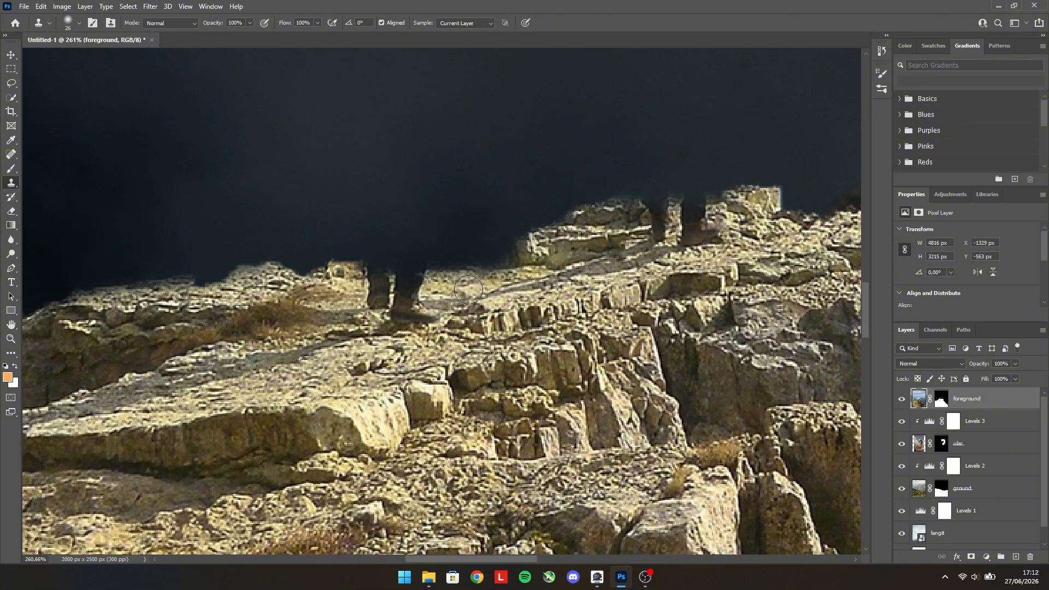
alt+click(426, 306)
mouse_move(416, 306)
mouse_down()
mouse_move(385, 310)
mouse_move(439, 309)
mouse_move(367, 299)
mouse_move(397, 277)
mouse_move(389, 304)
mouse_move(413, 308)
mouse_up()
Clone neighbouring rock over the right hiker's remaining legs near the cliff's highest point.
scroll(757, 218, up, 3)
scroll(779, 213, up, 4)
alt+click(780, 213)
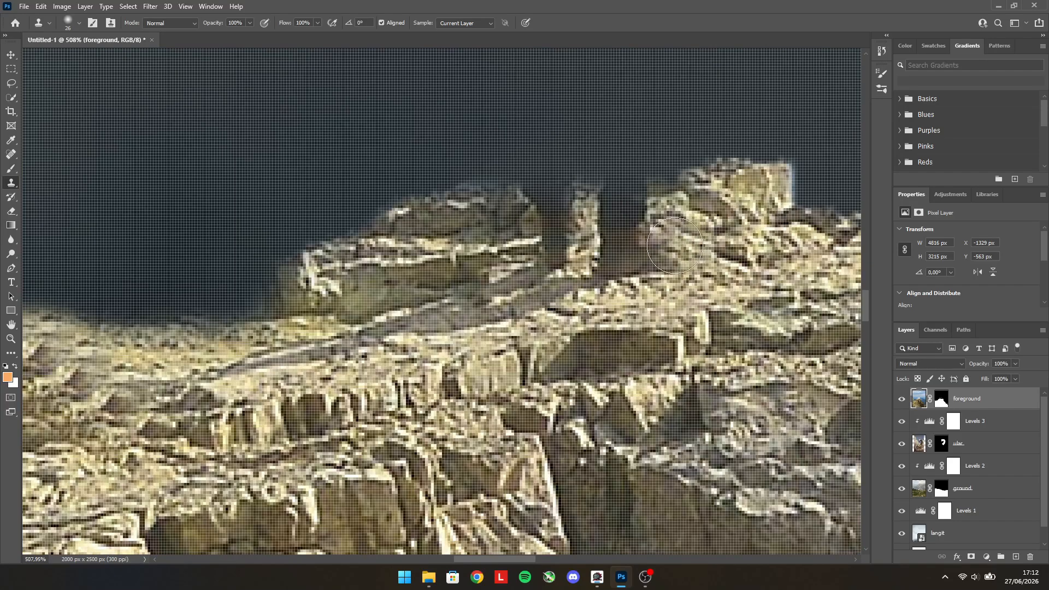
mouse_move(685, 244)
mouse_down()
mouse_move(620, 256)
mouse_move(625, 220)
mouse_move(562, 252)
mouse_move(575, 206)
mouse_move(551, 205)
mouse_move(627, 207)
mouse_up()
scroll(620, 221, down, 2)
scroll(626, 207, down, 10)
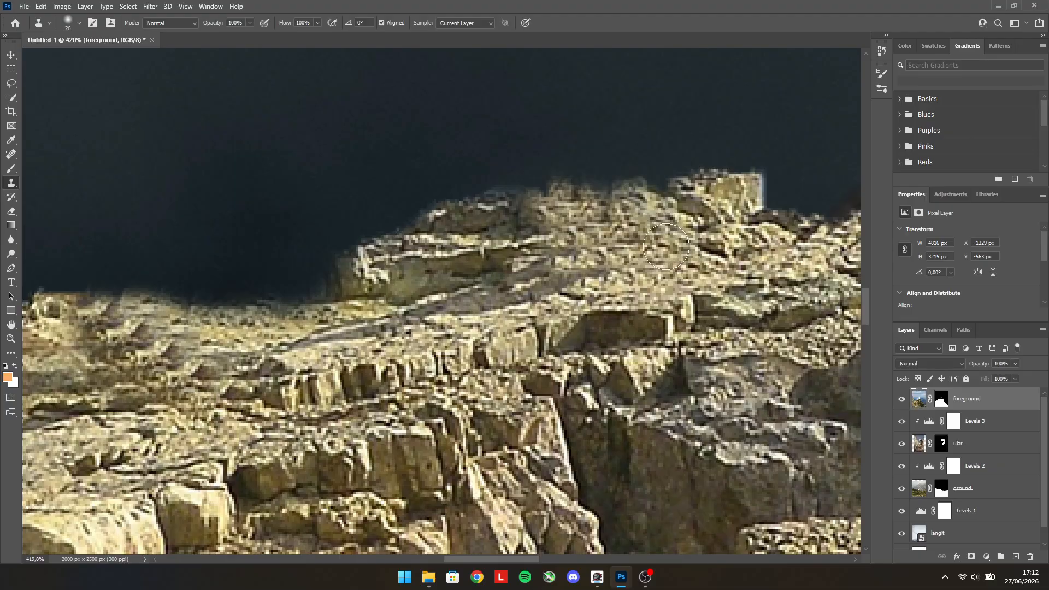
scroll(382, 277, up, 4)
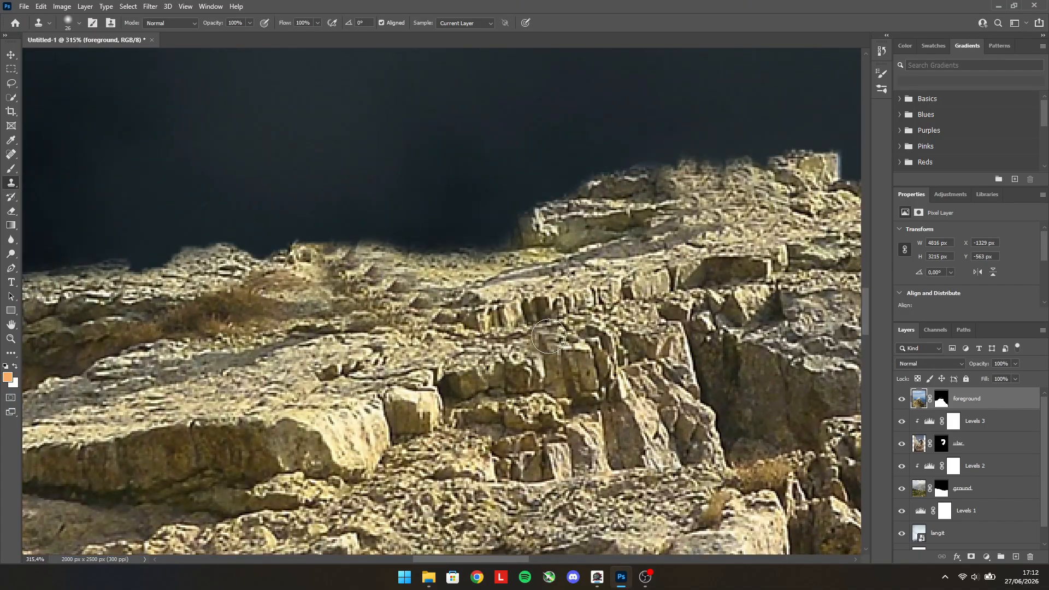
scroll(426, 284, down, 10)
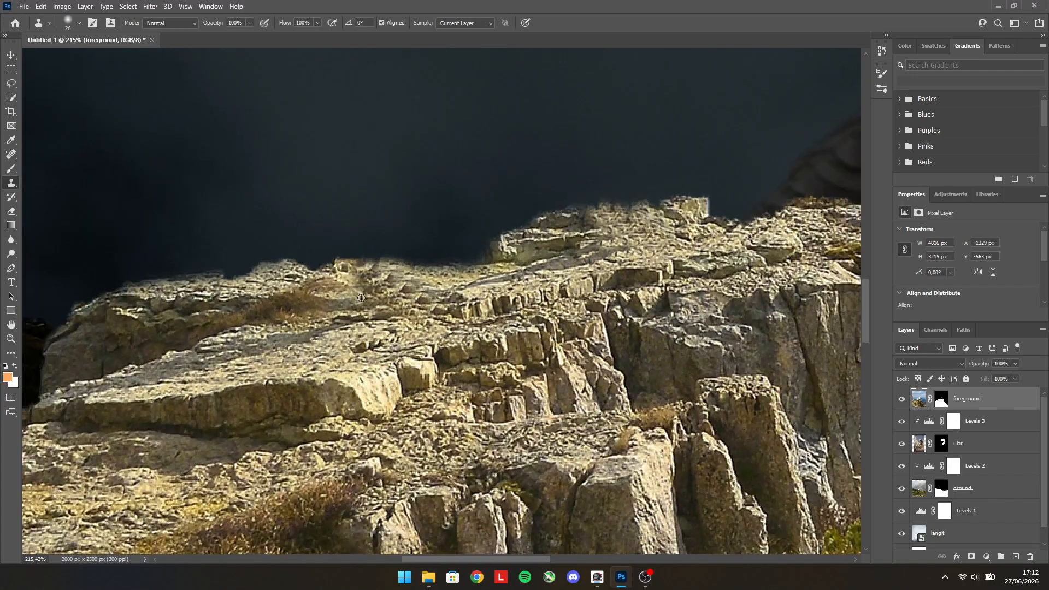
scroll(470, 208, up, 2)
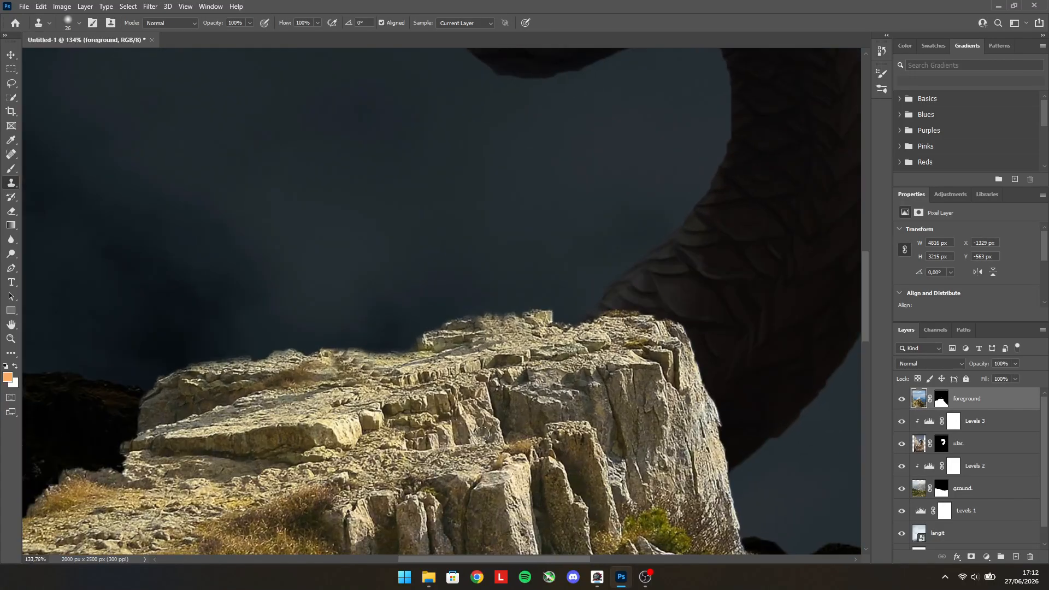
Add a Levels adjustment with its output white level at 132 above the foreground layer and clip it to that layer.
scroll(770, 440, down, 1)
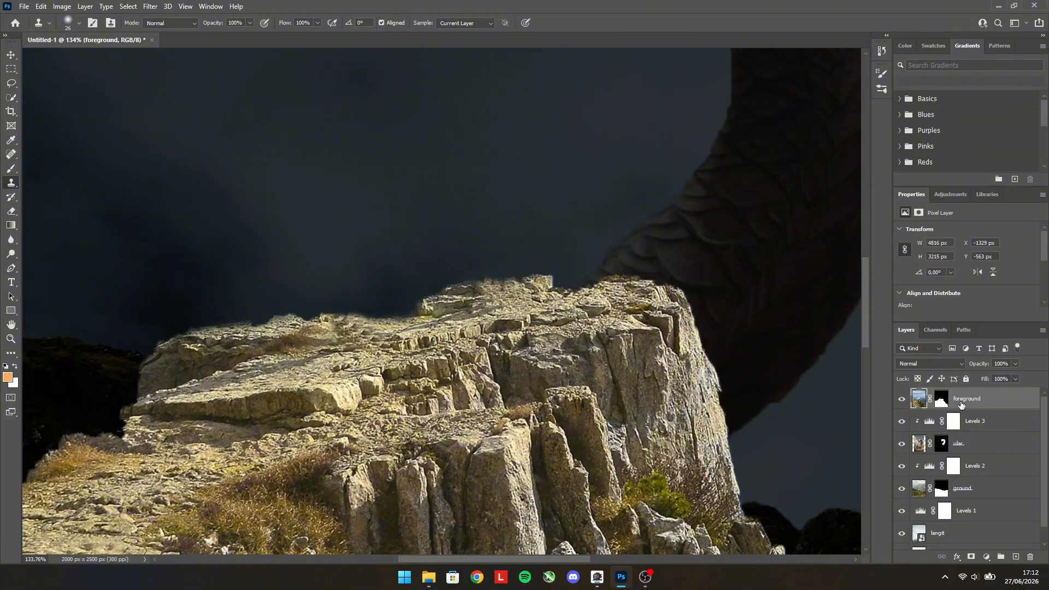
click(950, 194)
click(917, 221)
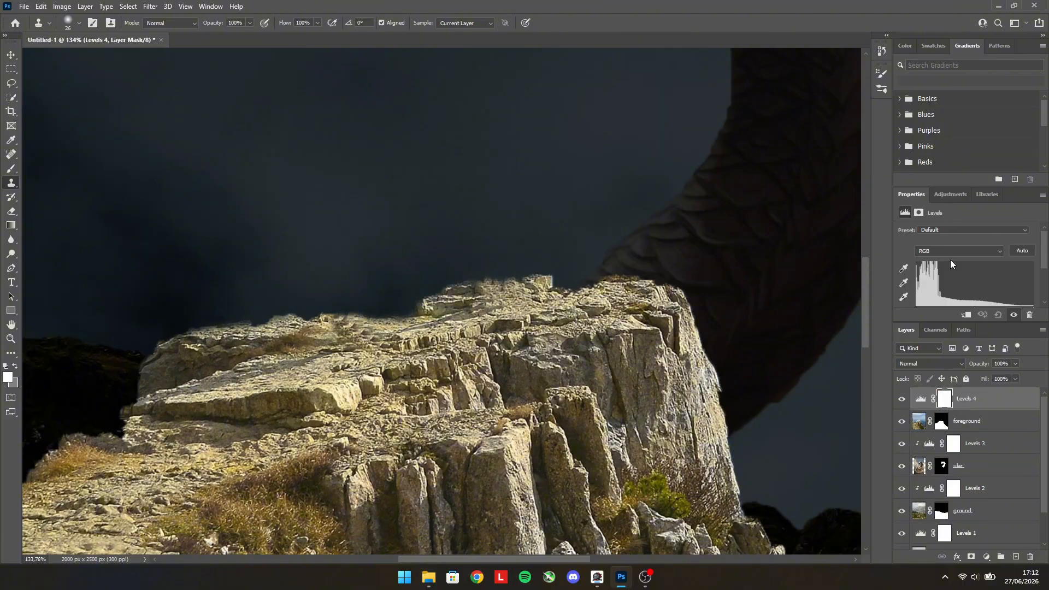
scroll(972, 283, down, 1)
drag(1033, 281, 978, 280)
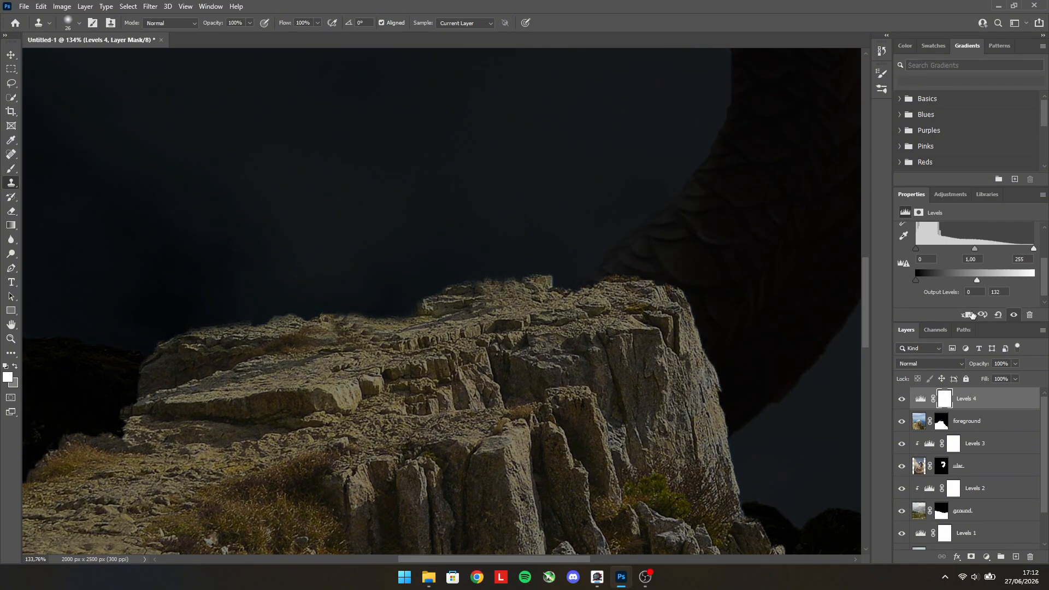
right_click(962, 404)
click(891, 311)
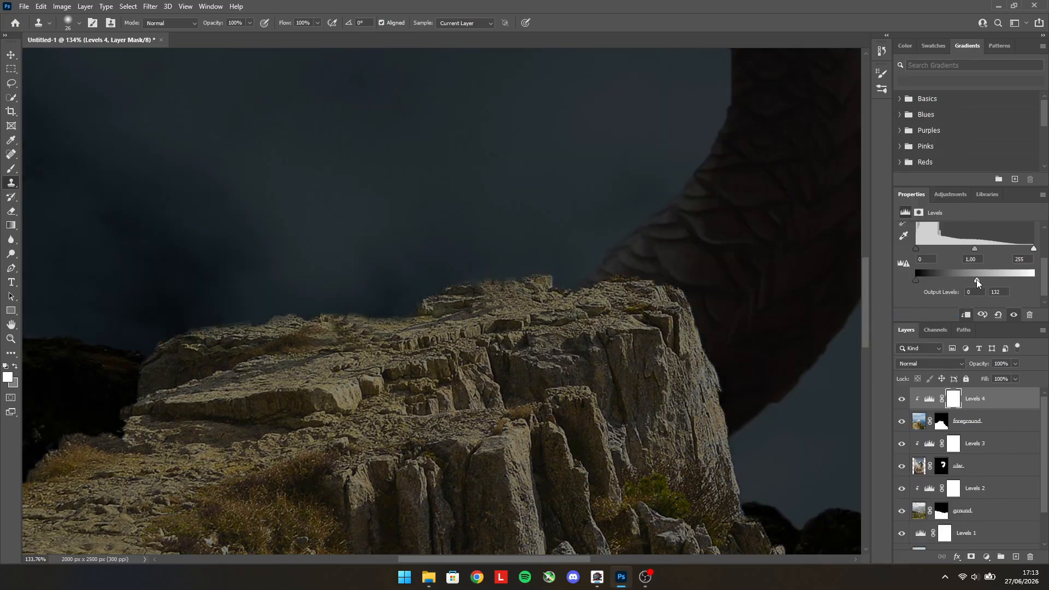
Darken the cliff foreground by setting its clipped Levels midtones to 0.35 and output white level to 48.
drag(977, 280, 941, 280)
drag(974, 249, 997, 249)
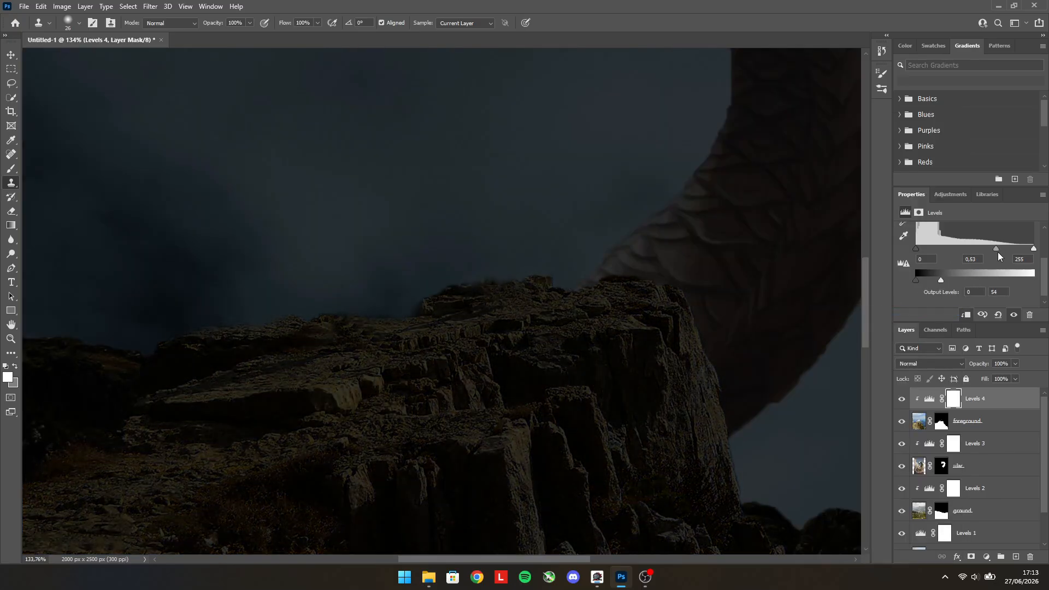
drag(941, 280, 934, 281)
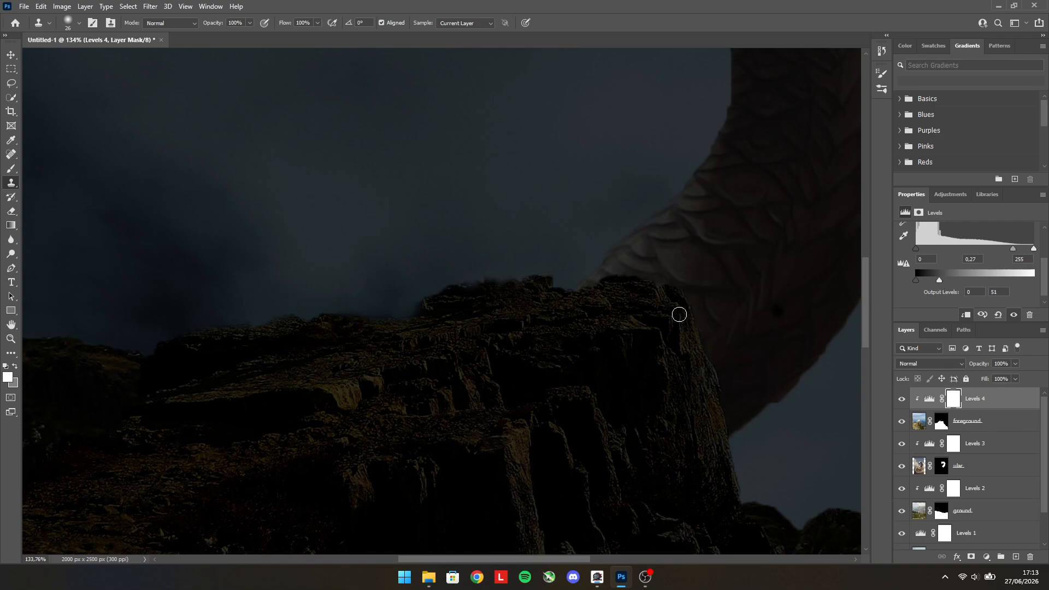
scroll(679, 314, down, 5)
scroll(661, 294, down, 1)
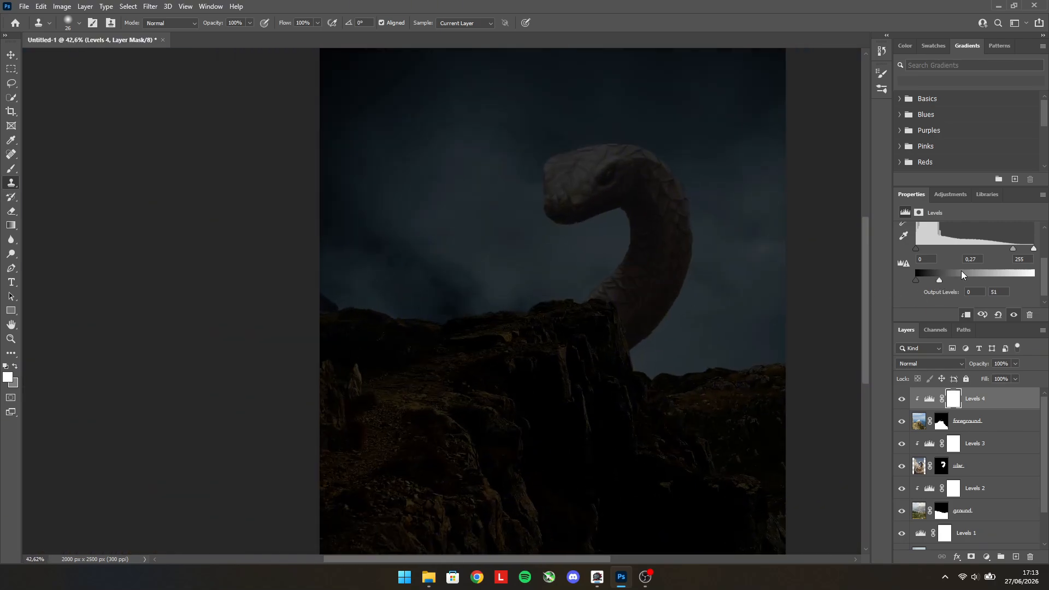
drag(939, 282, 938, 281)
drag(1013, 249, 1009, 251)
scroll(505, 304, down, 2)
scroll(553, 266, up, 2)
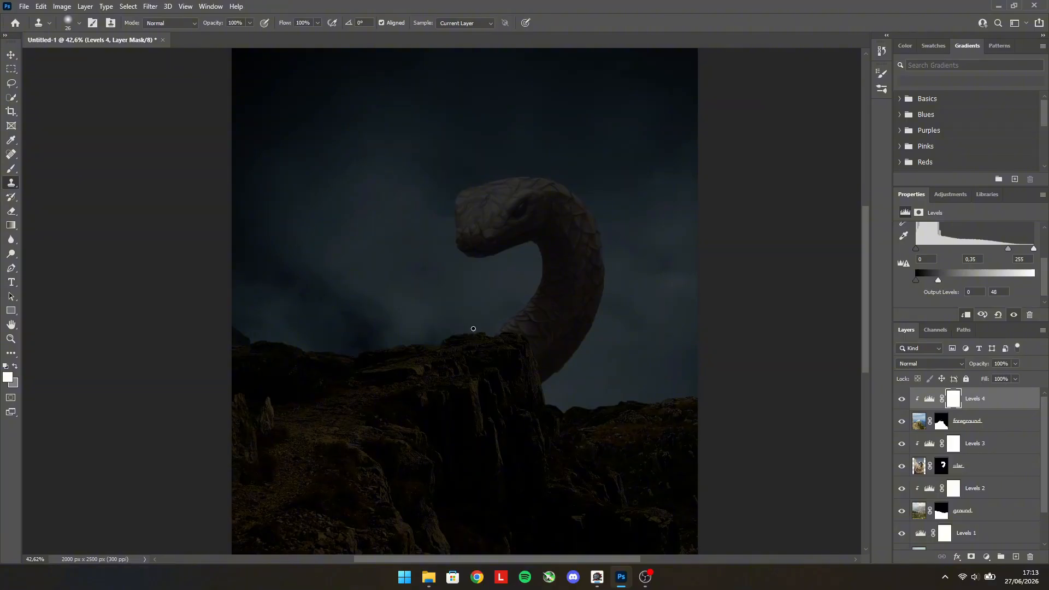
Place the linus-sandvide torch photo from the Downloads folder into the composite at 42% opacity.
click(428, 577)
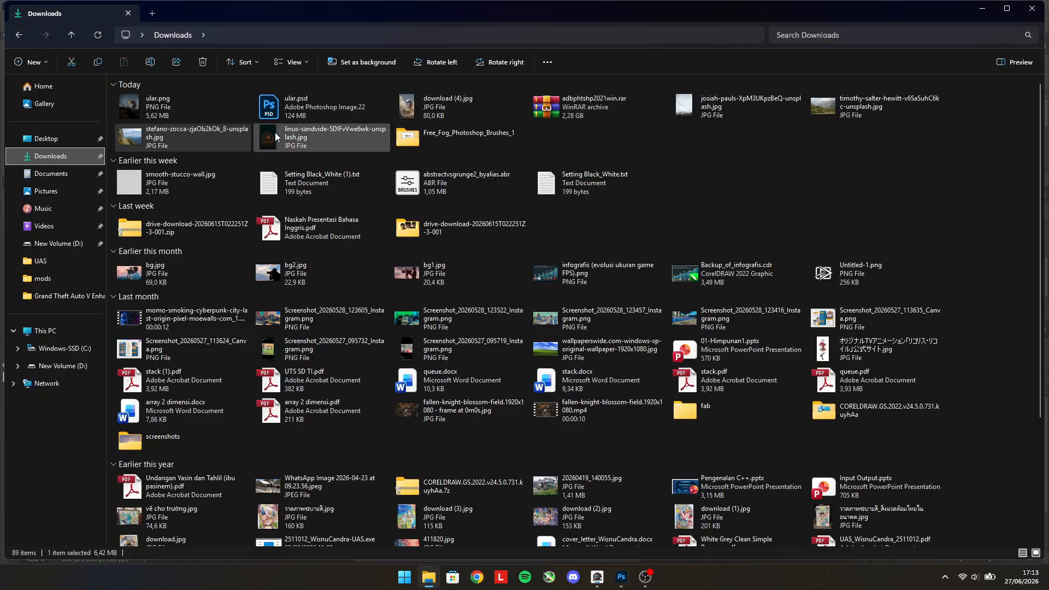
drag(605, 572, 466, 343)
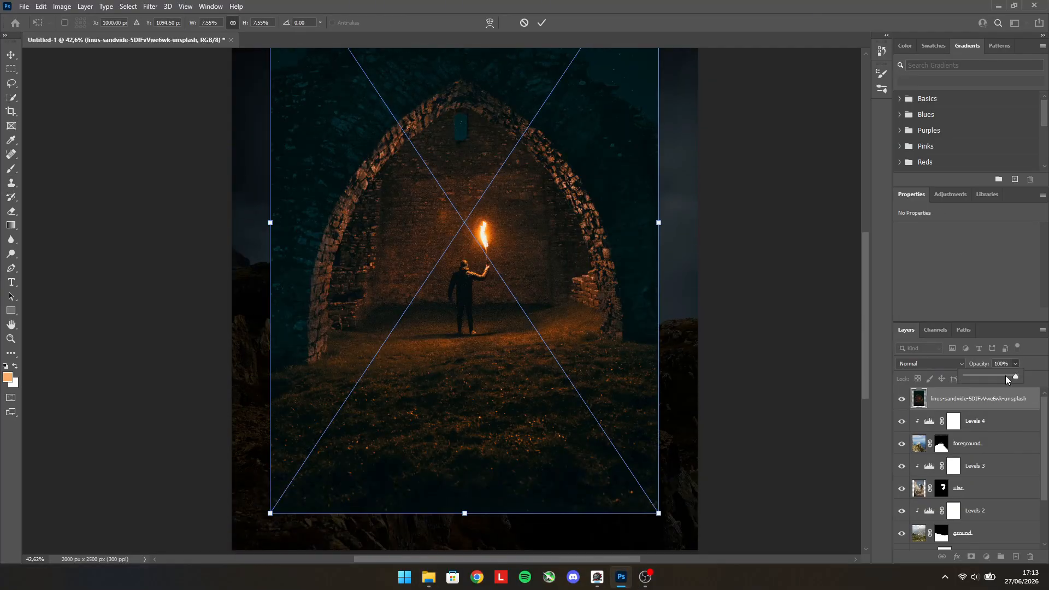
drag(988, 381, 987, 382)
scroll(498, 322, up, 6)
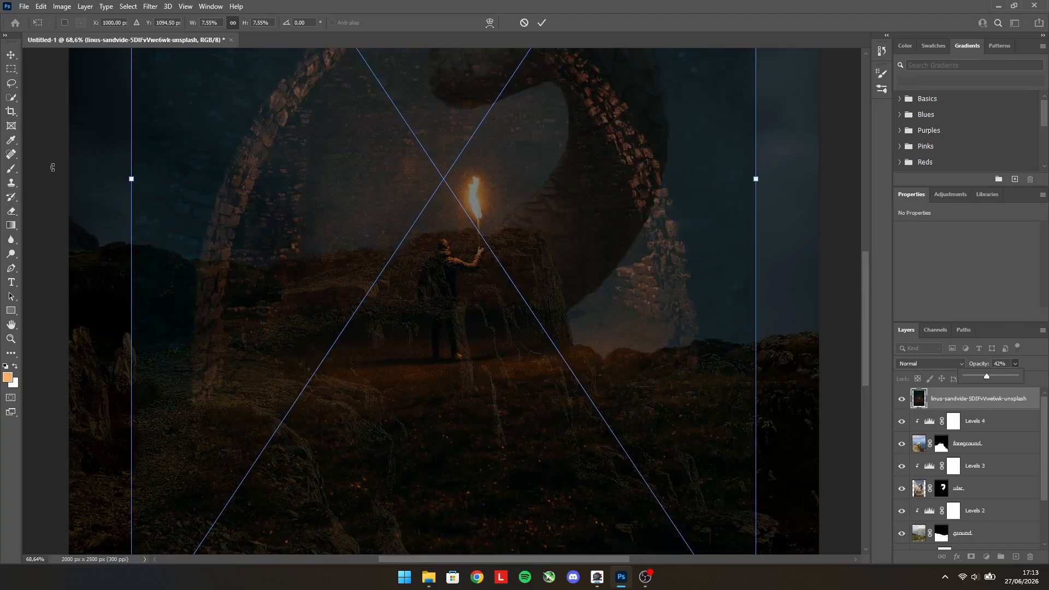
key(Return)
key(Return)
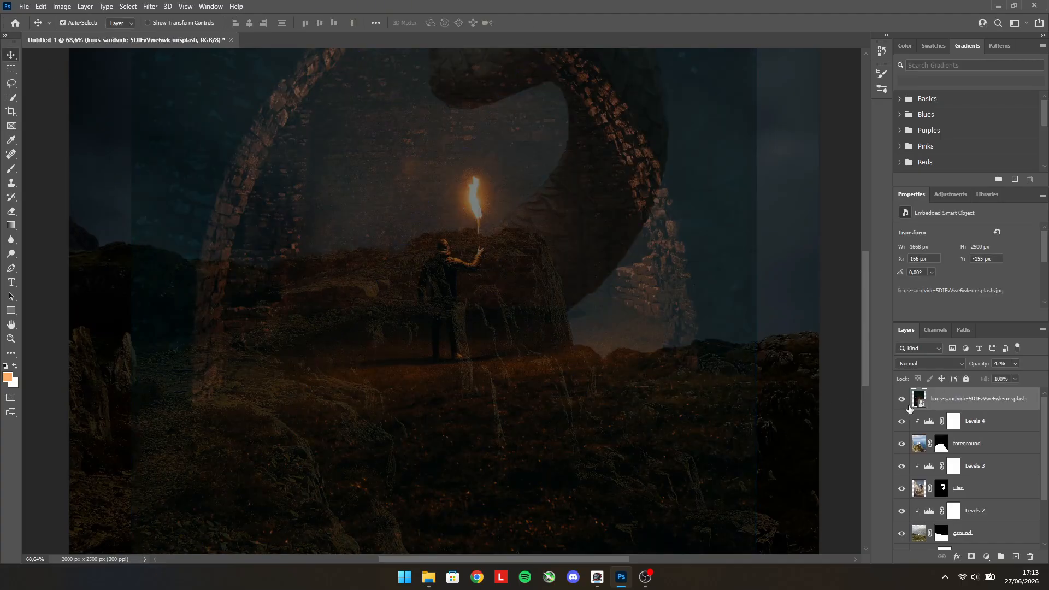
Scale the torch photo to about 1075 by 1610 px, position its man over the cliff top and restore the layer's opacity to 100%.
drag(473, 328, 473, 226)
scroll(433, 242, down, 8)
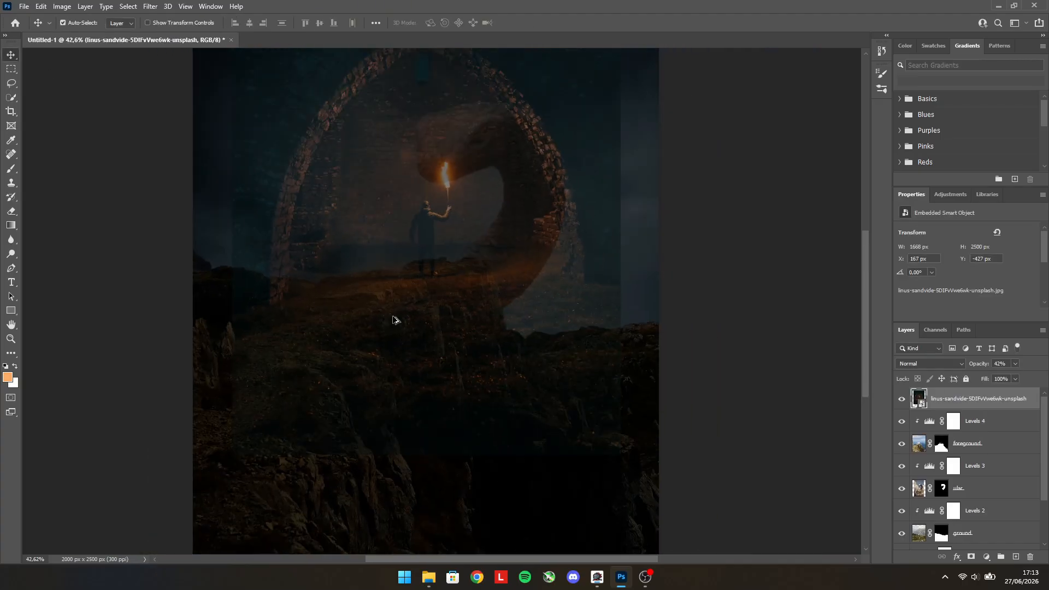
key(ctrl+t)
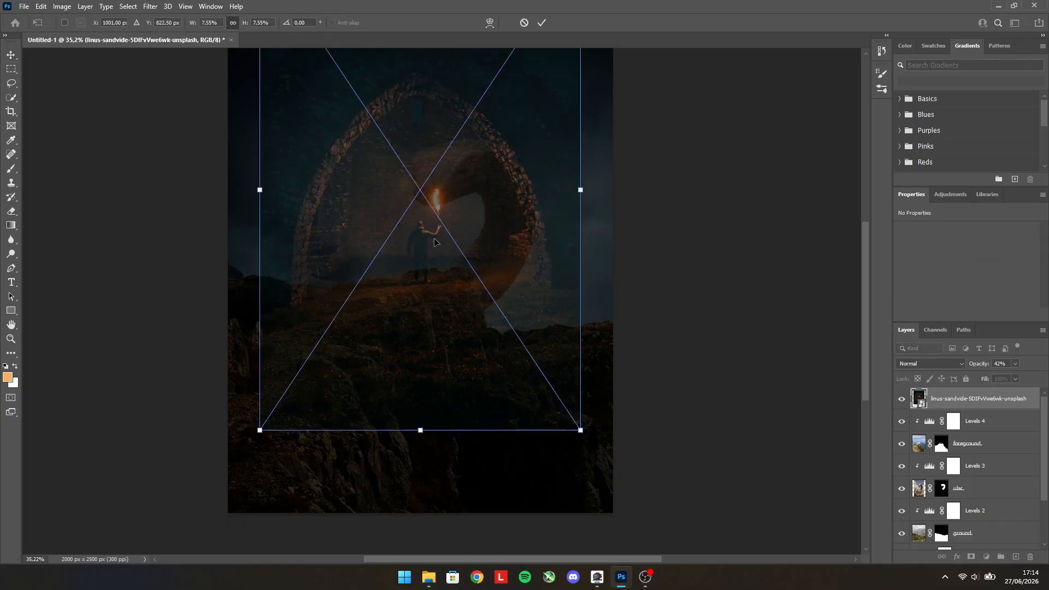
drag(262, 425, 317, 351)
drag(425, 259, 394, 306)
drag(285, 398, 321, 347)
drag(410, 285, 388, 329)
drag(303, 391, 333, 346)
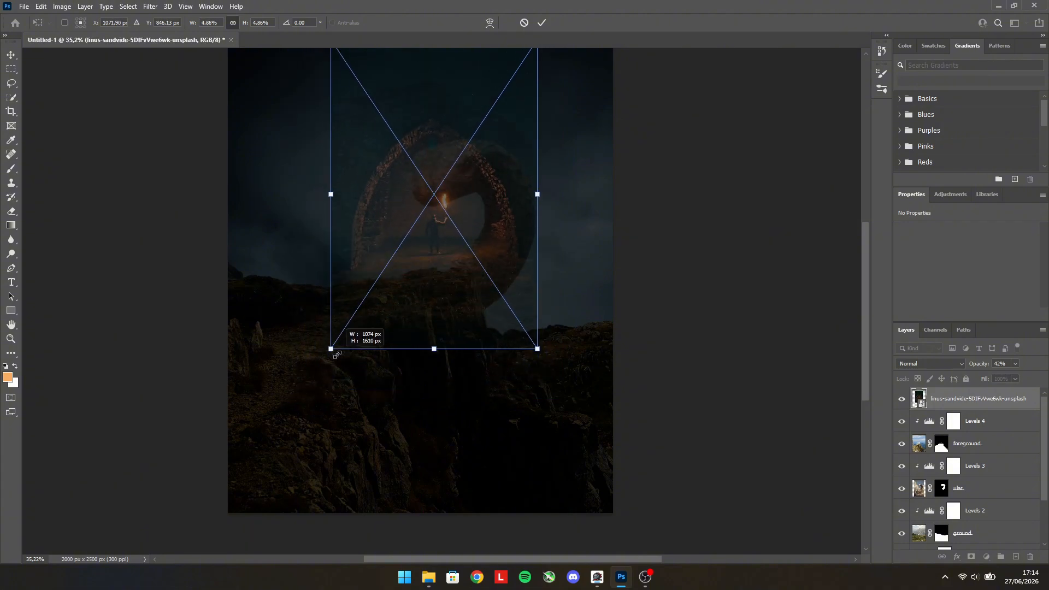
drag(395, 318, 387, 343)
click(1015, 364)
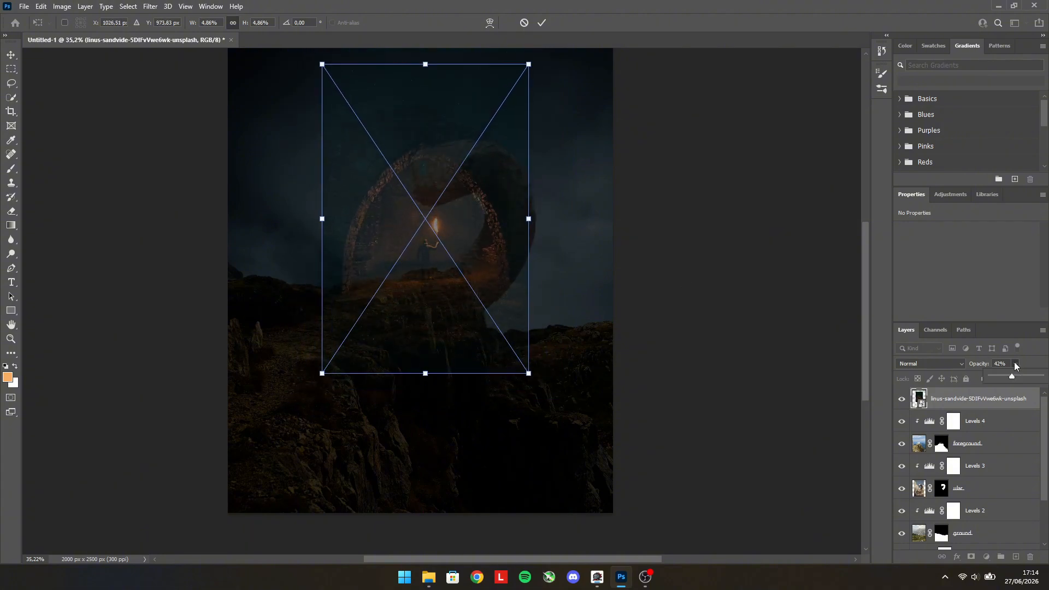
Select the man and his flaming torch with the Quick Selection tool and mask out the rest of the photo.
click(11, 98)
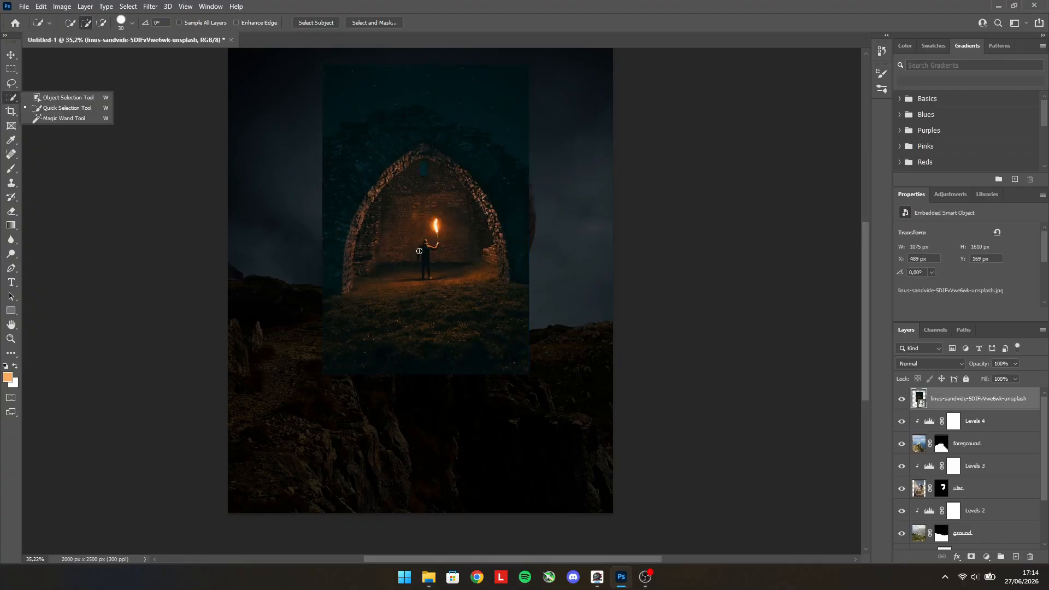
scroll(429, 256, up, 5)
scroll(429, 257, up, 3)
drag(422, 232, 421, 273)
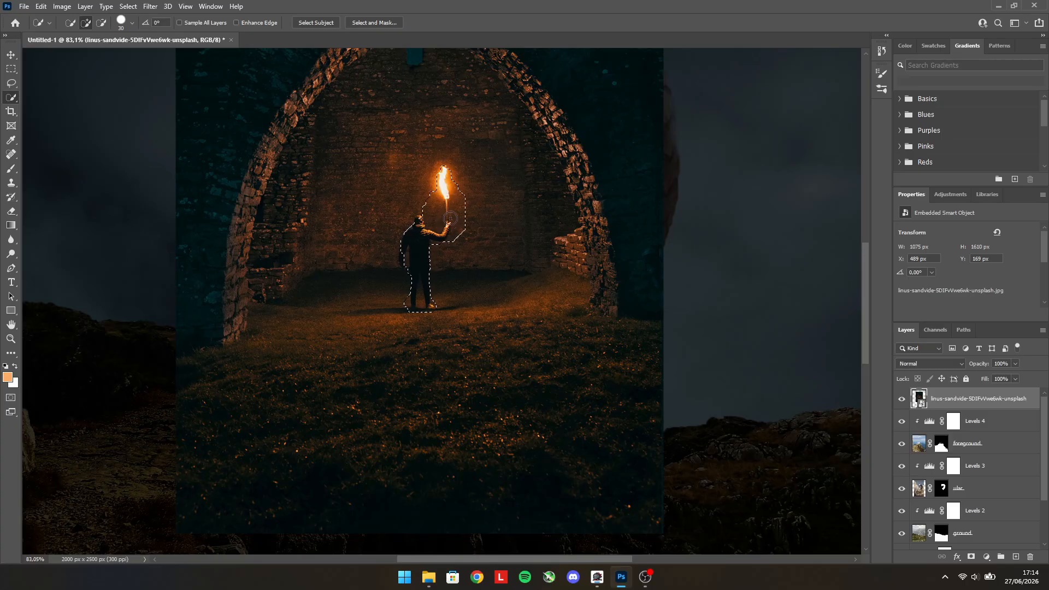
drag(450, 219, 444, 171)
click(971, 556)
scroll(437, 251, up, 4)
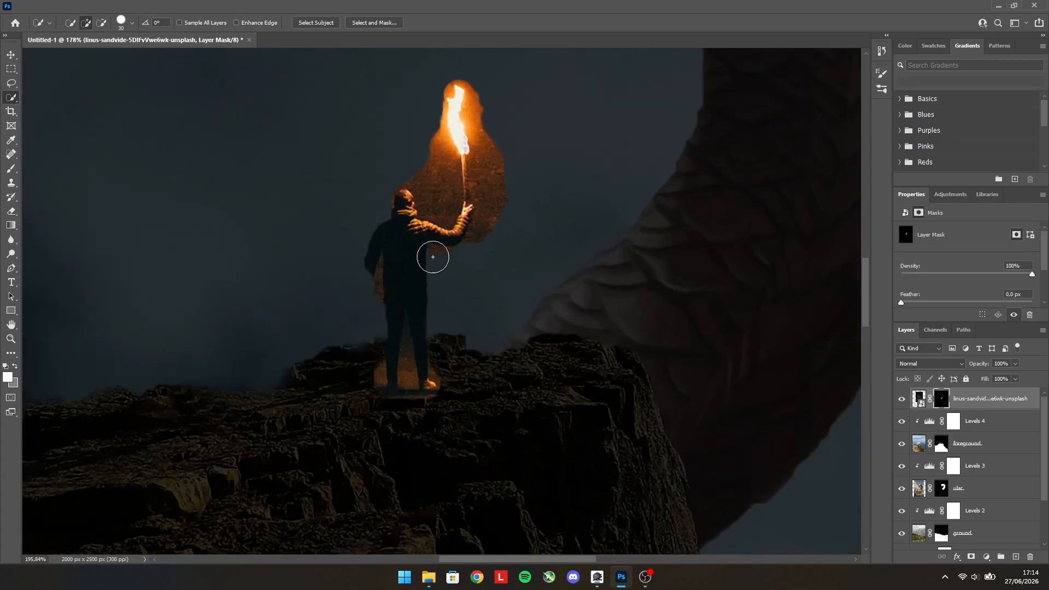
Select the orange brick backdrop beside the torch with the Magic Wand and rasterize the man's layer for erasing.
scroll(433, 257, up, 1)
right_click(12, 98)
click(60, 120)
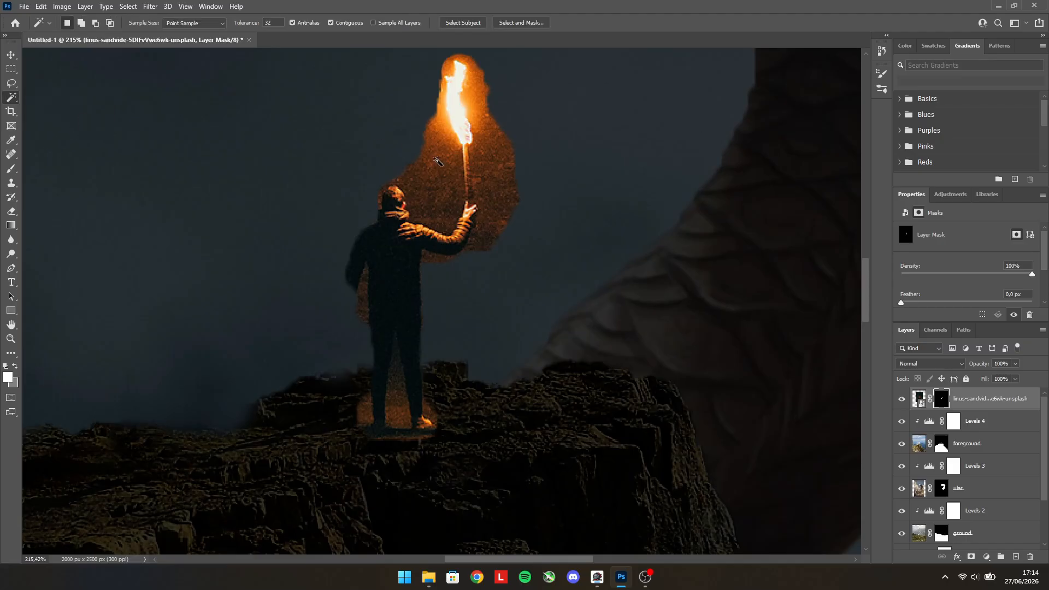
click(443, 175)
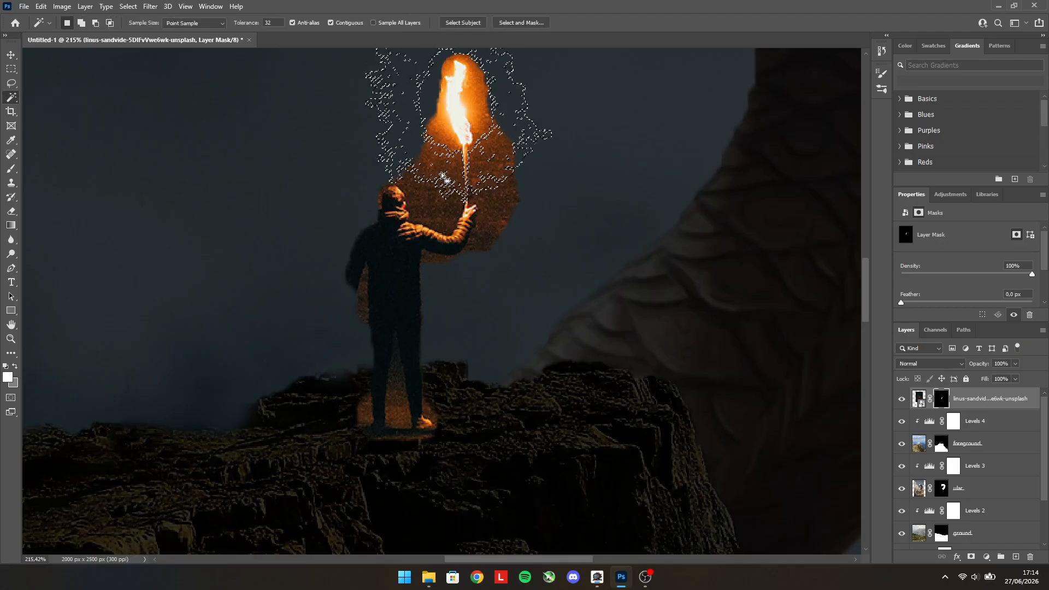
scroll(441, 175, up, 3)
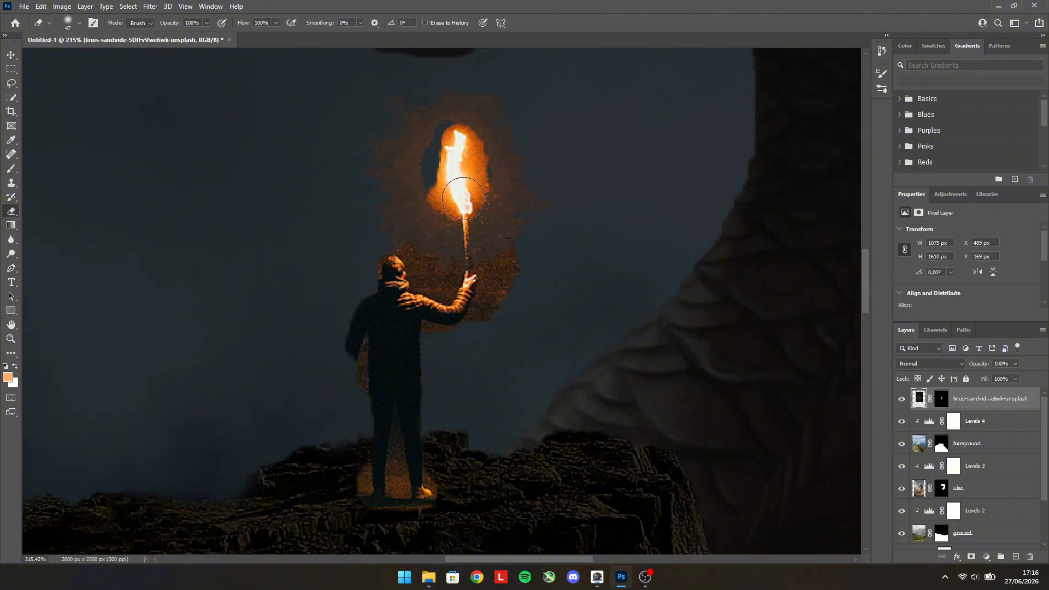
Erase the wide orange glow around the flame and the brick backdrop between the torch and the raised arm.
scroll(509, 168, up, 2)
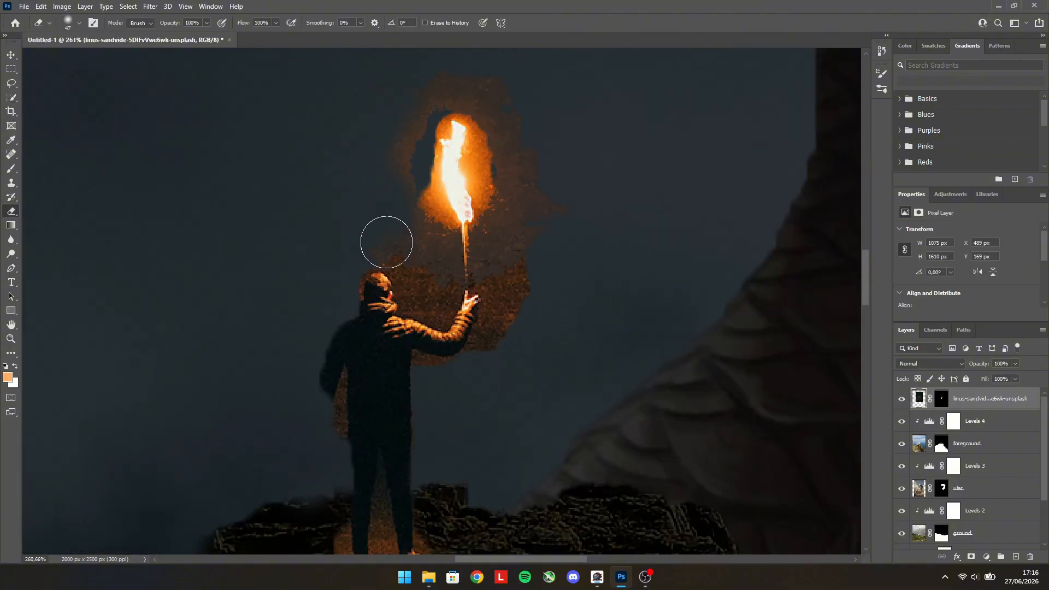
mouse_move(403, 138)
mouse_down()
mouse_move(437, 84)
mouse_move(500, 105)
mouse_move(550, 207)
mouse_move(494, 365)
mouse_move(512, 281)
mouse_move(506, 126)
mouse_up()
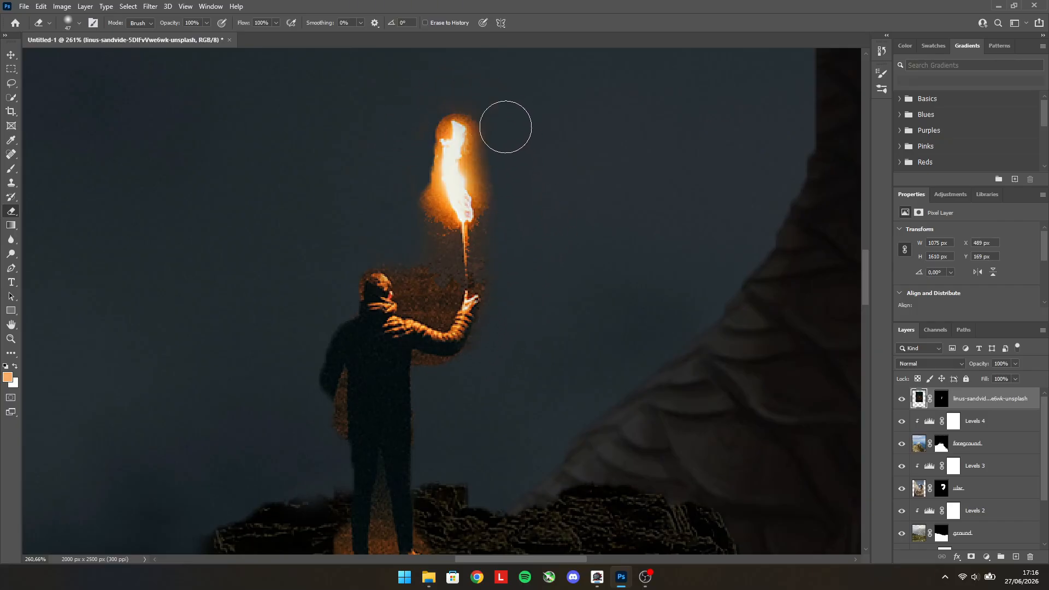
scroll(463, 326, up, 5)
mouse_move(459, 323)
mouse_down()
mouse_move(396, 266)
mouse_move(365, 201)
mouse_move(315, 186)
mouse_move(265, 213)
mouse_move(381, 162)
mouse_move(376, 129)
mouse_move(461, 145)
mouse_move(529, 124)
mouse_move(527, 293)
mouse_up()
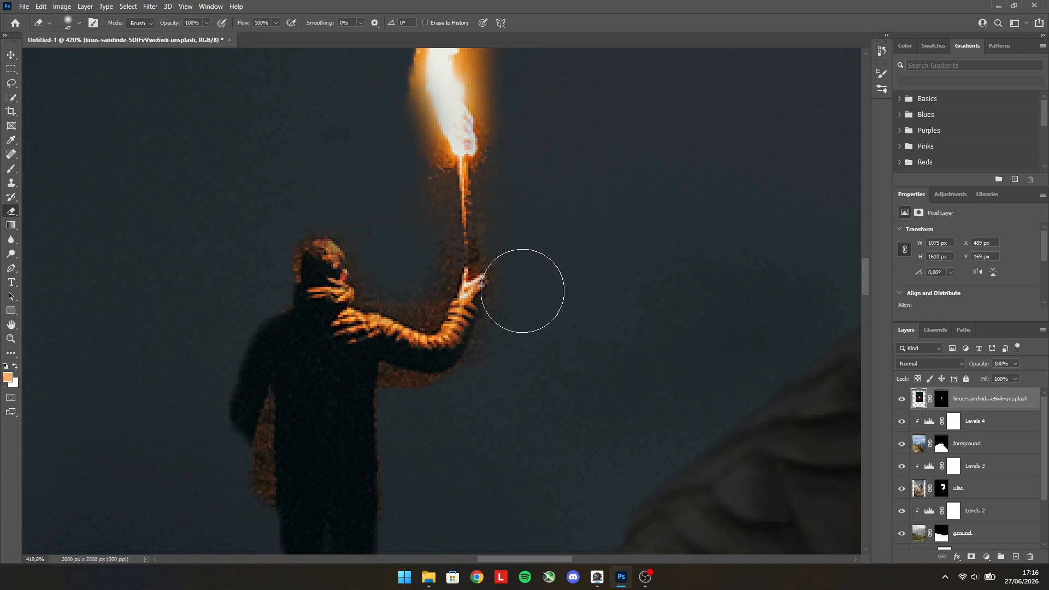
Reduce the eraser size to 17 px and erase the remaining orange fringe closely around the flame and torch stick.
scroll(355, 298, down, 5)
scroll(343, 317, down, 1)
click(80, 24)
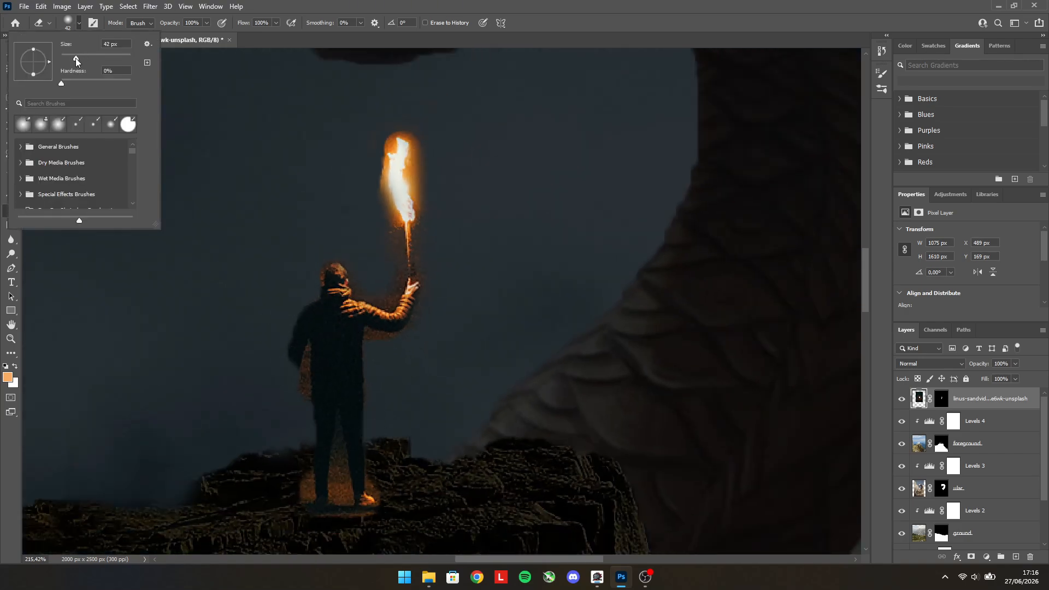
click(404, 164)
scroll(405, 175, up, 10)
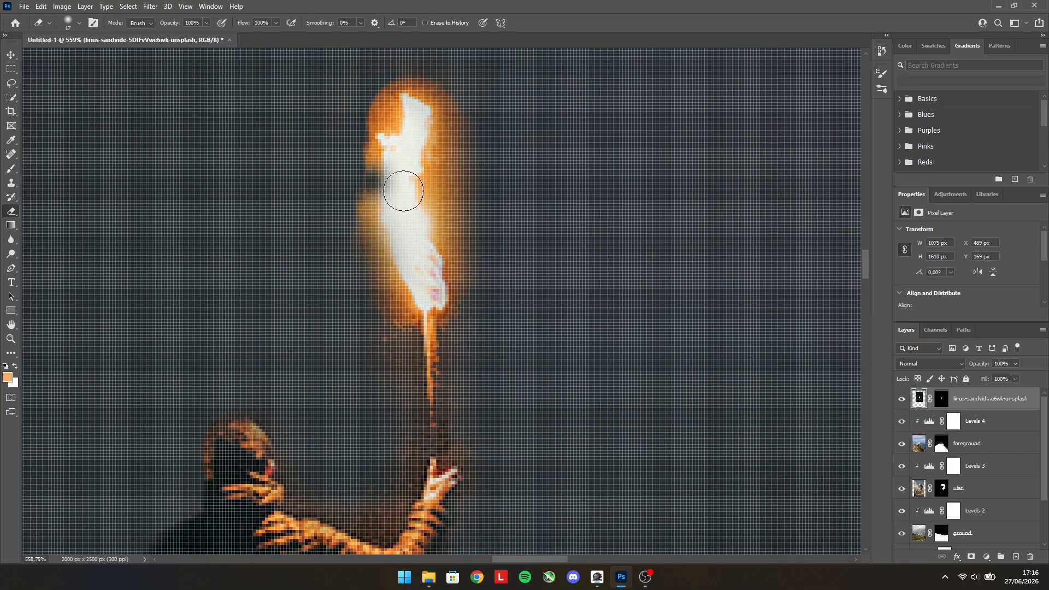
mouse_move(457, 132)
mouse_down()
mouse_move(447, 189)
mouse_move(465, 173)
mouse_move(476, 309)
mouse_move(467, 336)
mouse_up()
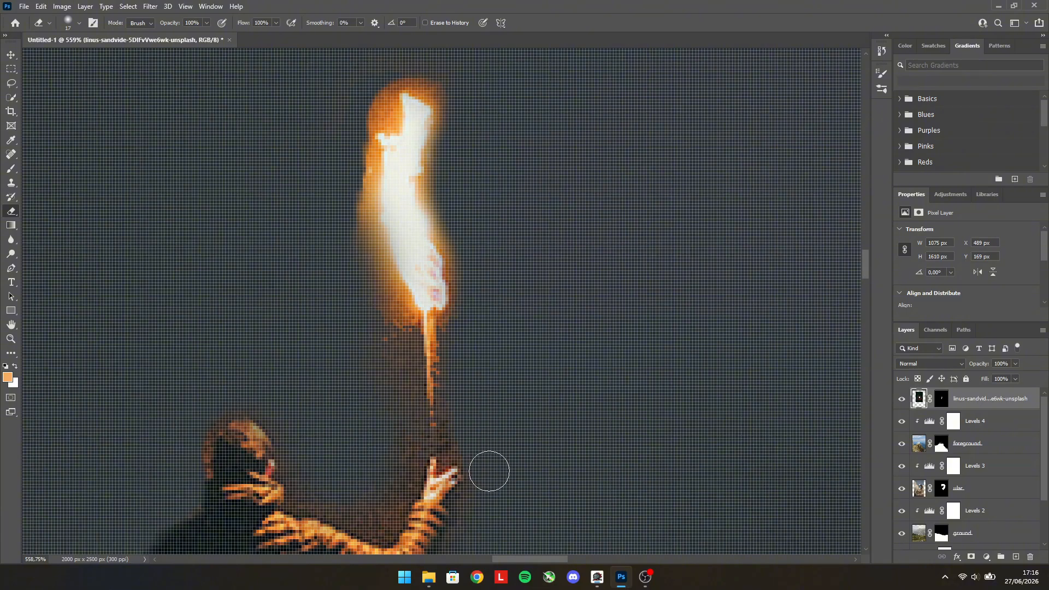
drag(400, 430, 389, 387)
mouse_move(395, 329)
mouse_down()
mouse_move(352, 257)
mouse_move(349, 159)
mouse_move(370, 94)
mouse_move(382, 116)
mouse_move(403, 70)
mouse_move(456, 99)
mouse_move(450, 171)
mouse_move(464, 311)
mouse_move(381, 290)
mouse_move(346, 197)
mouse_move(360, 141)
mouse_up()
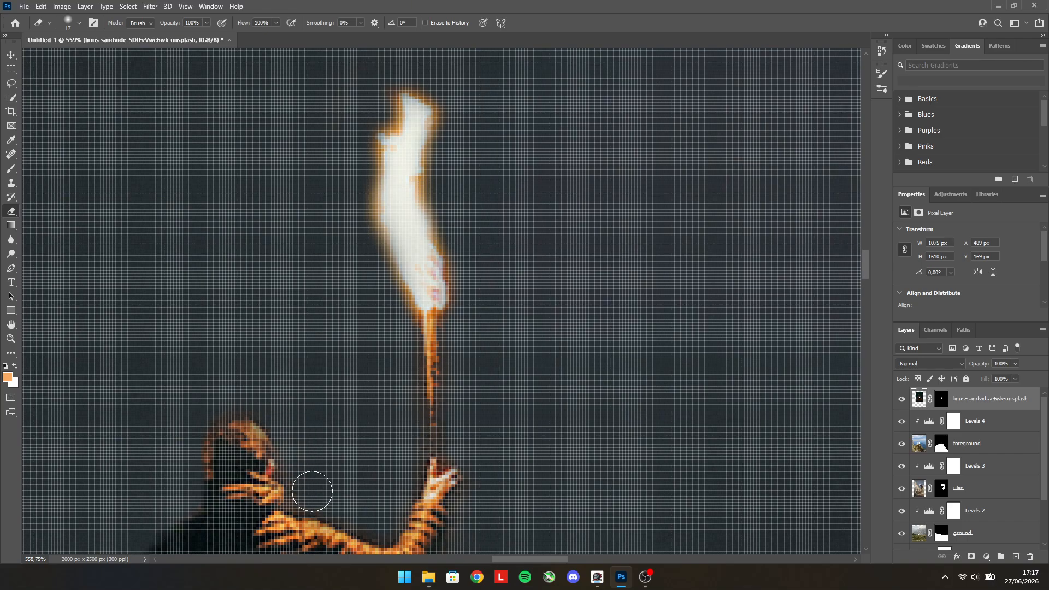
Erase the brown background fringe around the man's head, beneath his raised arm and down that side of his torso.
scroll(325, 338, down, 11)
scroll(301, 328, up, 15)
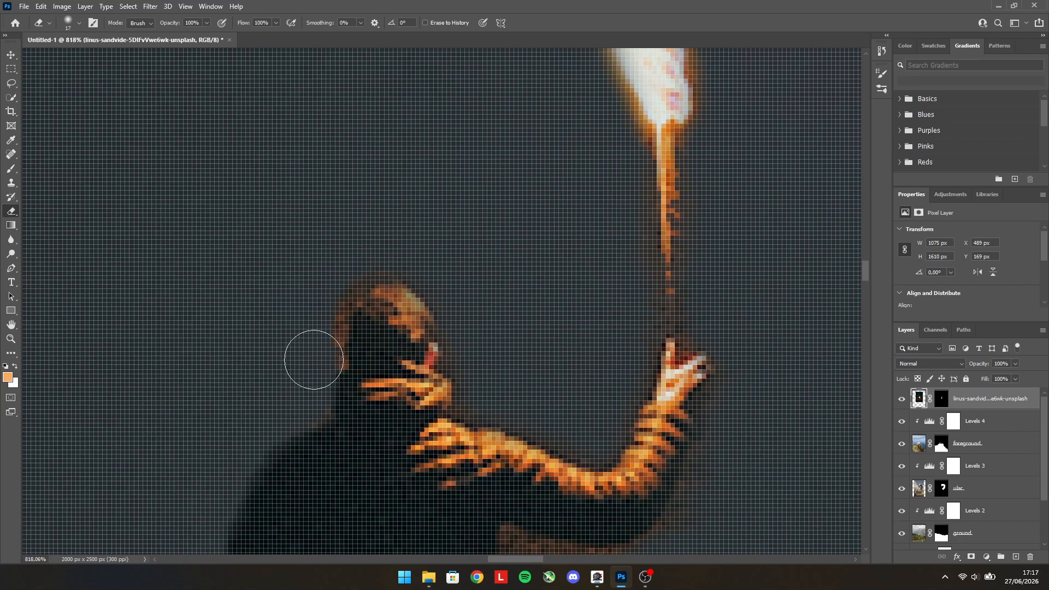
mouse_move(316, 329)
mouse_down()
mouse_move(320, 347)
mouse_move(316, 311)
mouse_move(365, 259)
mouse_up()
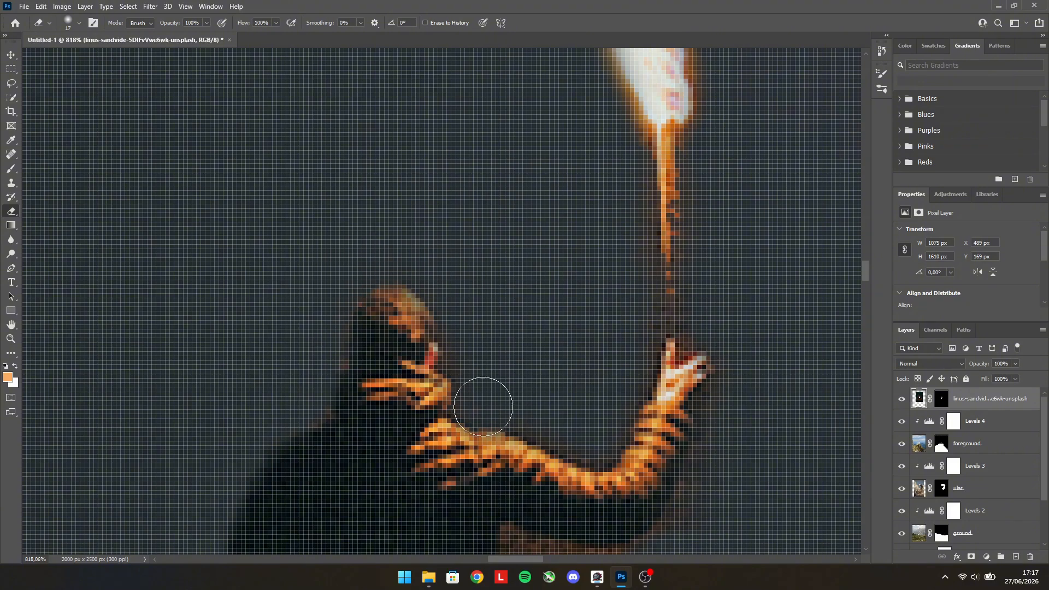
scroll(445, 221, down, 5)
scroll(462, 311, down, 3)
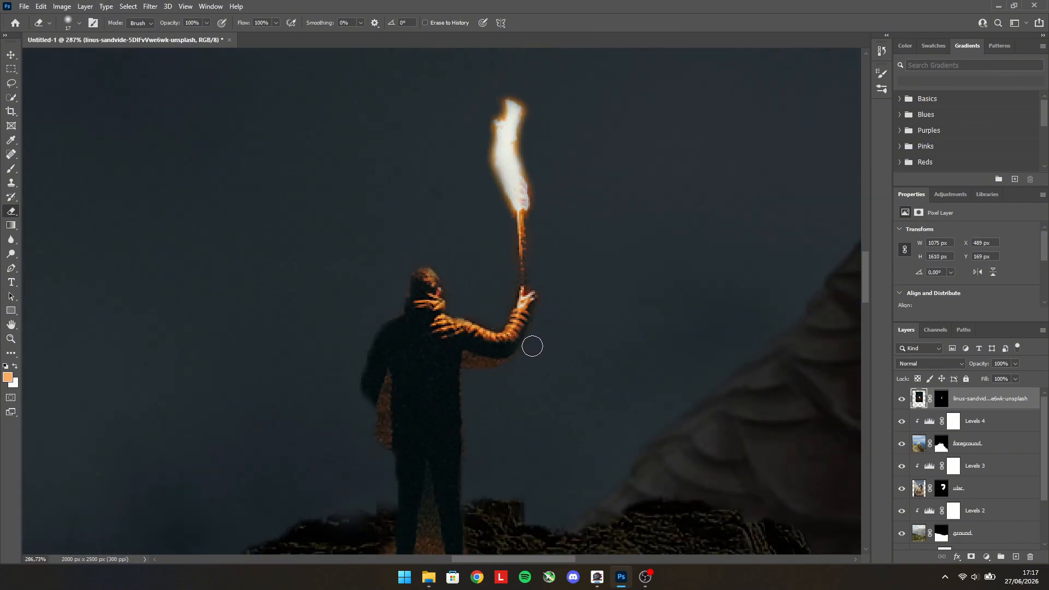
scroll(497, 377, up, 8)
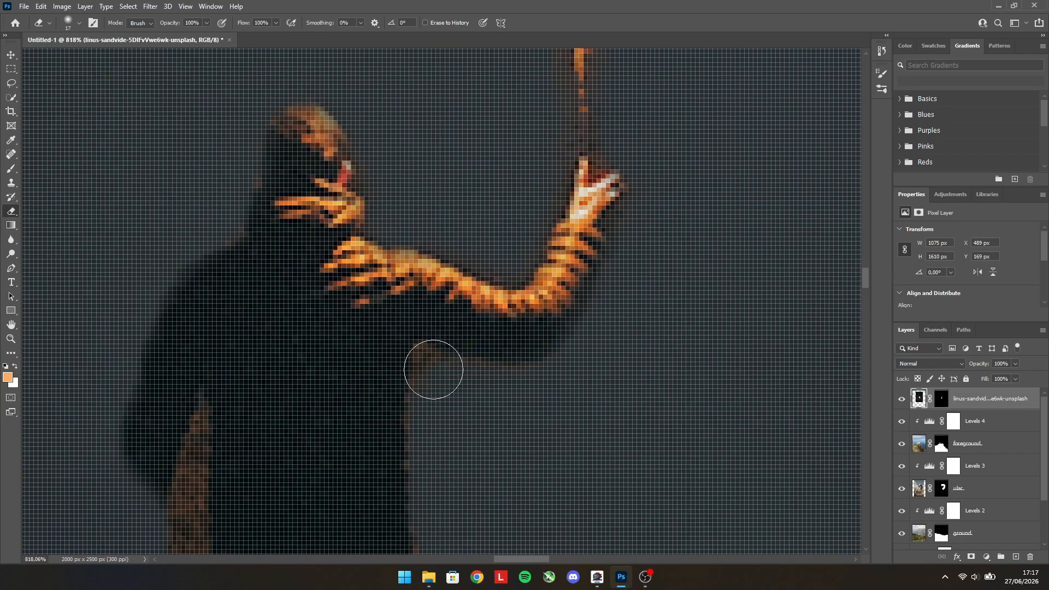
mouse_move(440, 370)
mouse_down()
mouse_move(535, 396)
mouse_move(433, 368)
mouse_move(443, 513)
mouse_up()
Erase the brown backdrop between the man's lowered arm and torso, finishing the narrow fringe with a 1 px eraser.
scroll(443, 359, down, 5)
scroll(293, 490, up, 7)
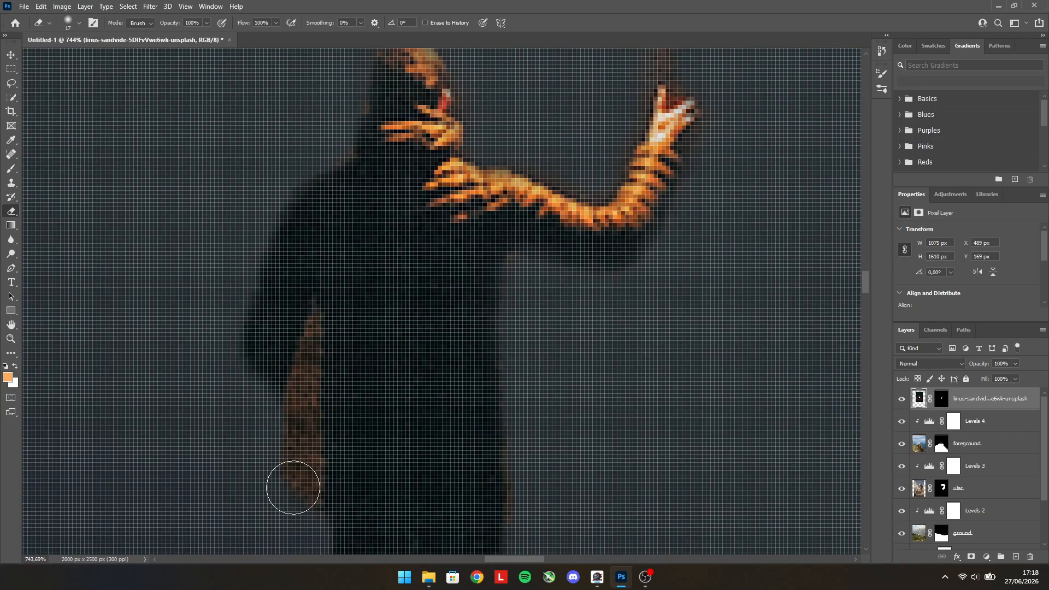
drag(295, 495, 302, 375)
click(79, 23)
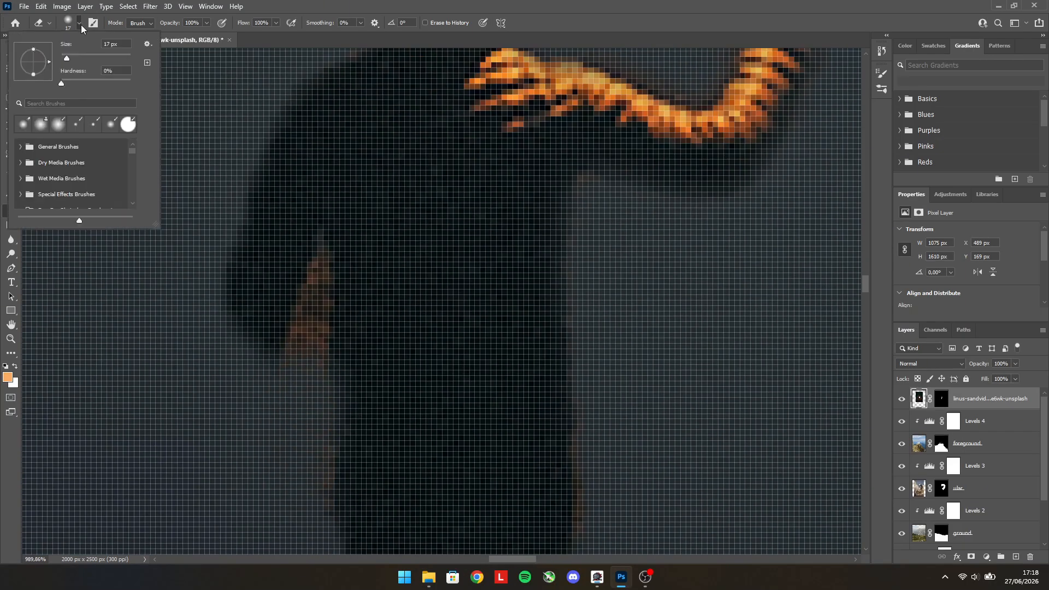
key(Return)
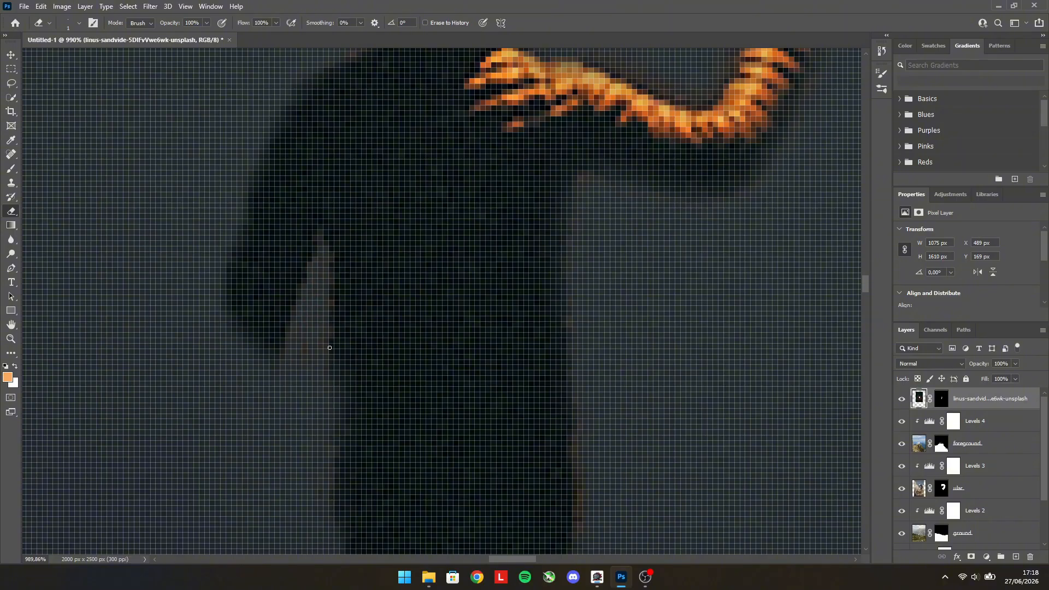
scroll(312, 317, down, 3)
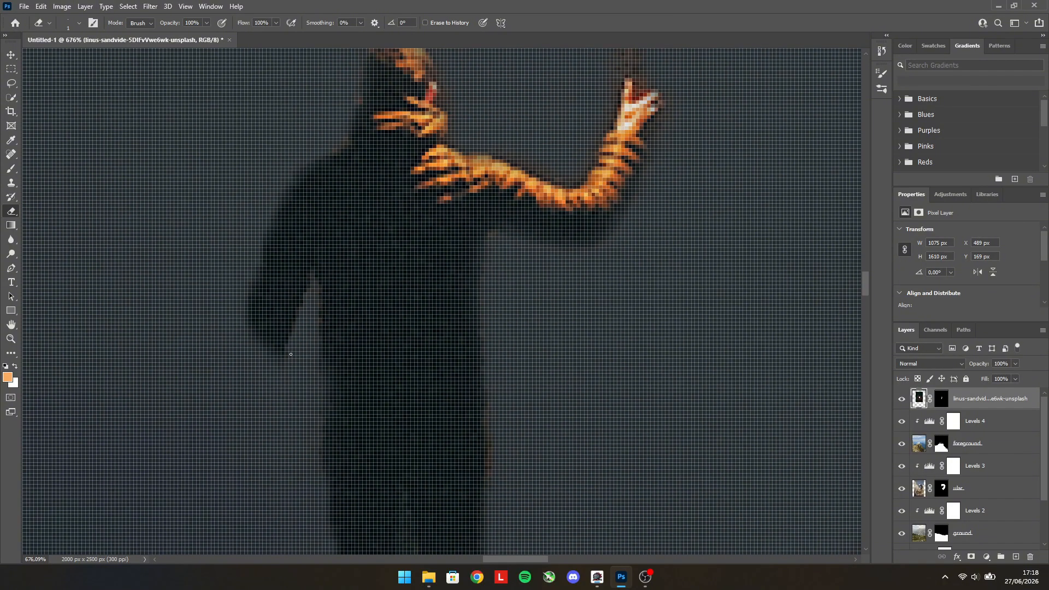
scroll(322, 378, down, 8)
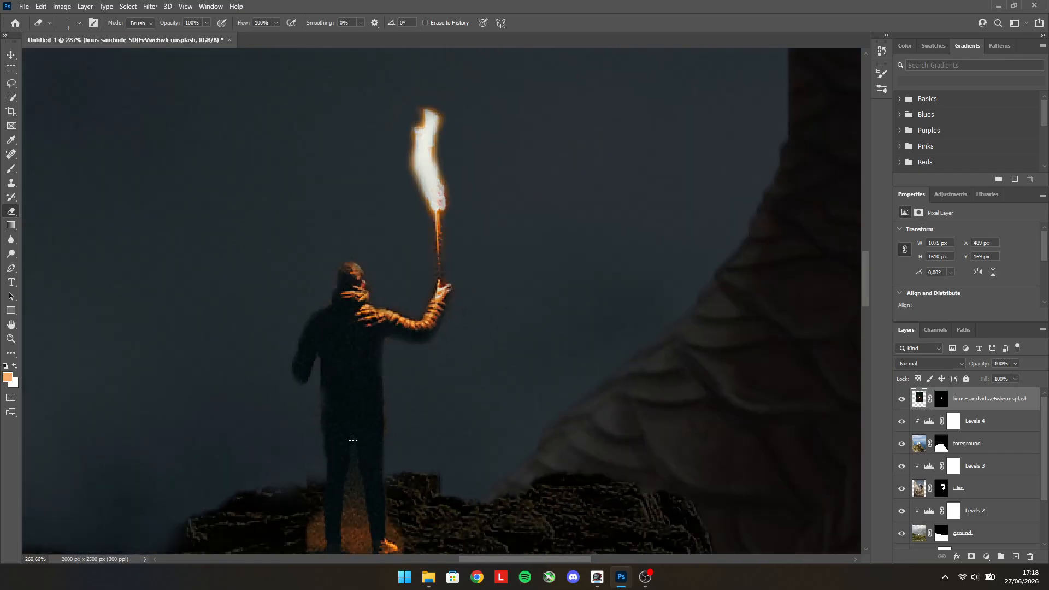
Enlarge the eraser to 9 px and erase the orange ground between the man's legs and around his feet.
scroll(350, 382, up, 3)
scroll(347, 377, down, 5)
scroll(347, 377, up, 4)
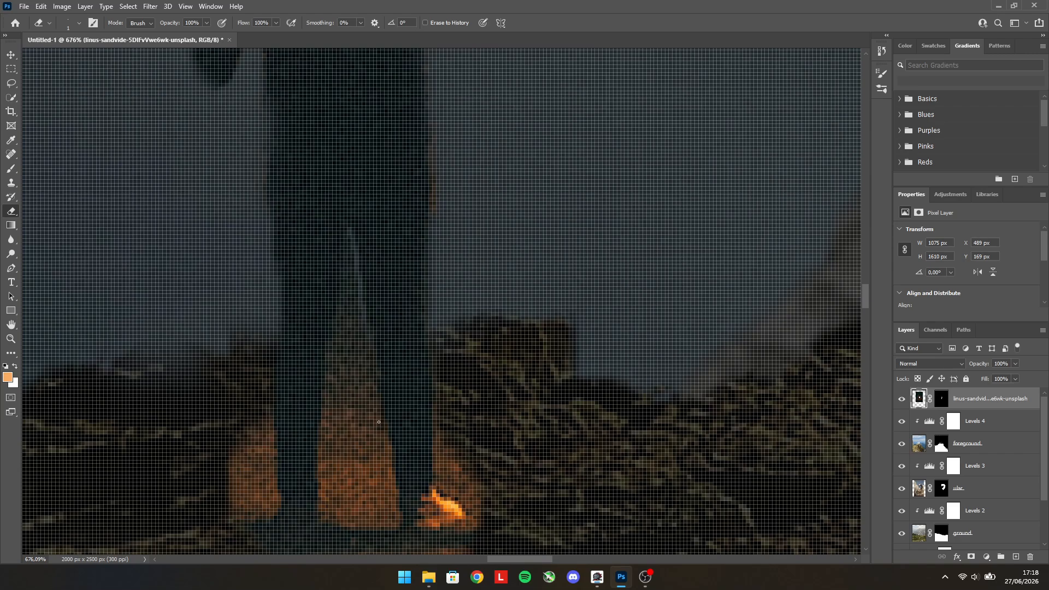
click(80, 23)
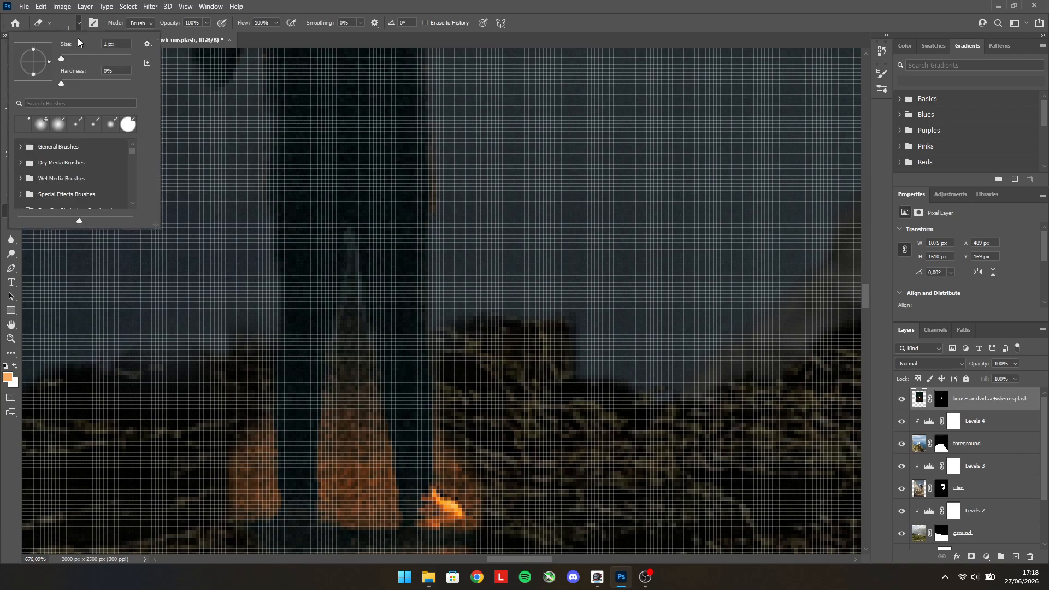
drag(65, 59, 63, 59)
click(352, 263)
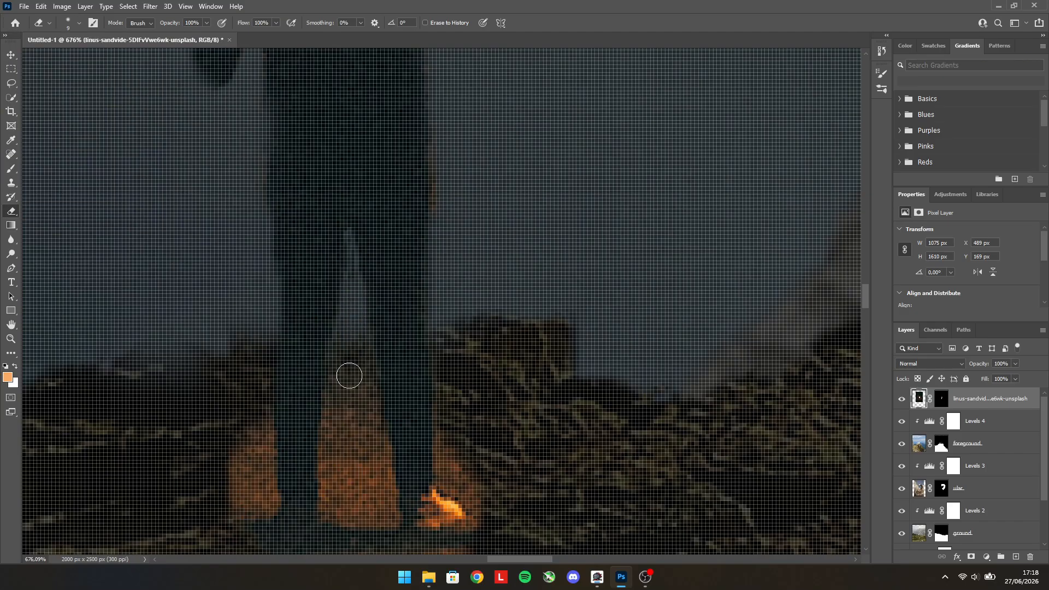
mouse_move(319, 490)
mouse_down()
mouse_move(325, 514)
mouse_move(388, 525)
mouse_move(367, 397)
mouse_move(354, 497)
mouse_up()
mouse_move(444, 437)
mouse_down()
mouse_move(445, 481)
mouse_move(487, 503)
mouse_move(470, 530)
mouse_move(406, 545)
mouse_up()
mouse_move(251, 520)
mouse_down()
mouse_move(271, 506)
mouse_move(243, 498)
mouse_move(241, 423)
mouse_move(260, 425)
mouse_move(266, 489)
mouse_move(322, 453)
mouse_up()
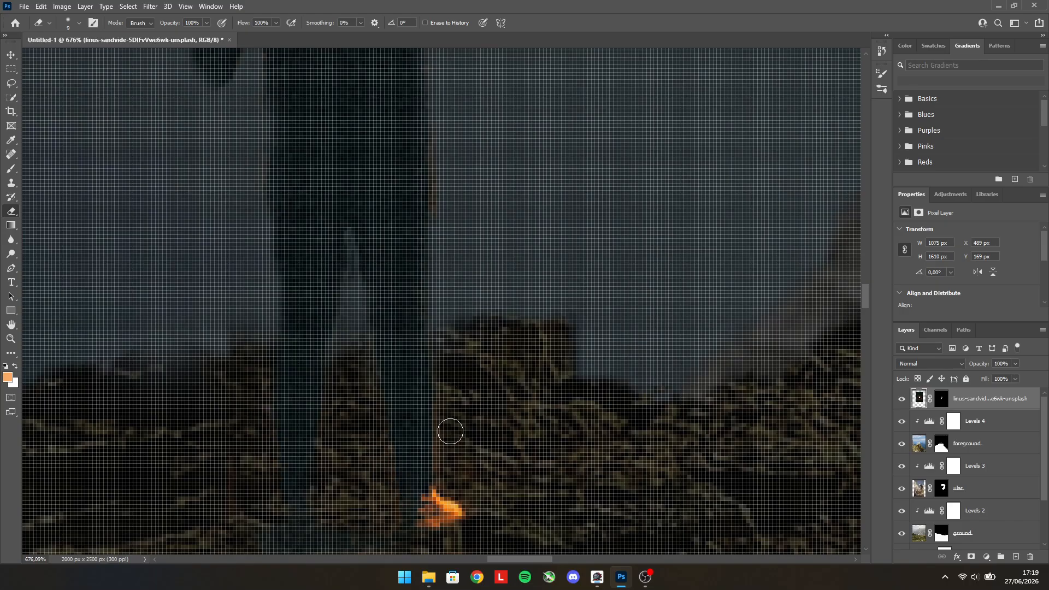
scroll(446, 424, down, 5)
scroll(405, 398, up, 10)
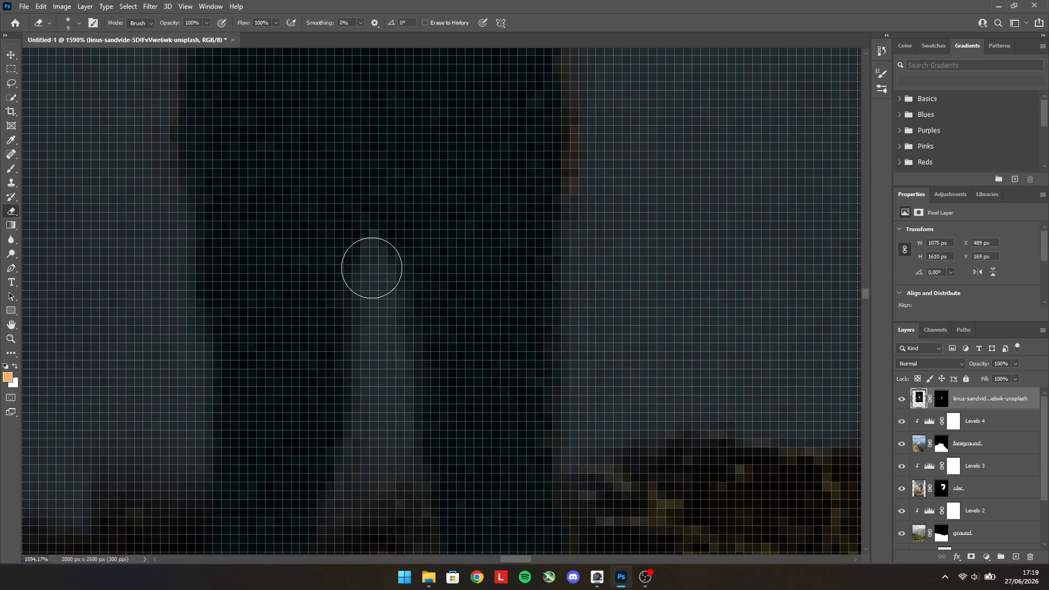
scroll(375, 388, down, 2)
scroll(375, 387, down, 4)
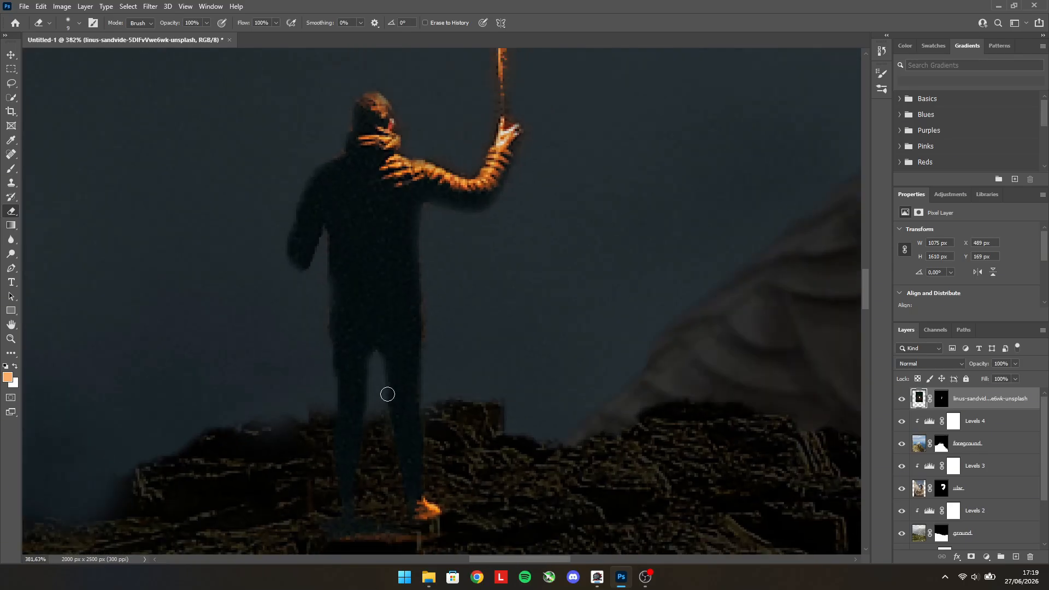
Add a Levels adjustment clipped to the man's layer, with midtones at 0.79 and output white at 163.
scroll(360, 320, down, 5)
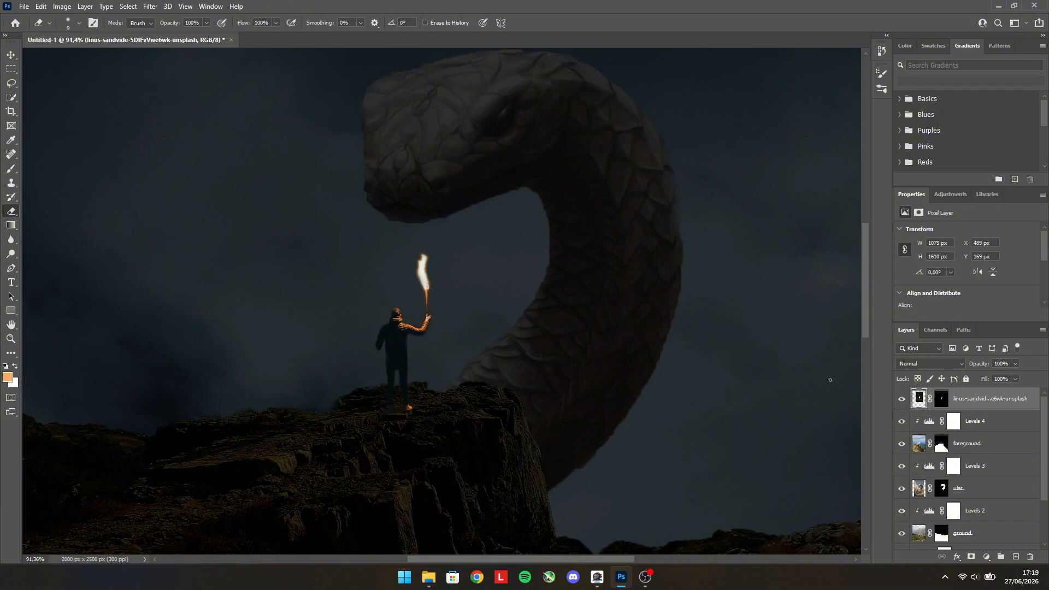
right_click(979, 402)
click(950, 193)
click(936, 221)
drag(1034, 289, 989, 256)
right_click(986, 399)
click(901, 315)
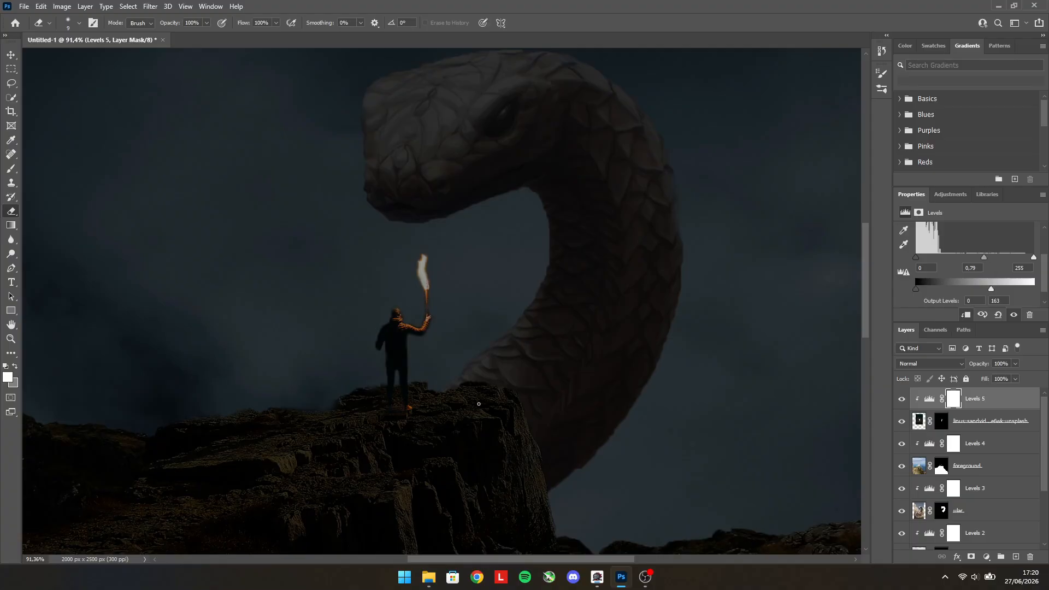
Refine the man's Levels adjustment to midtones 0.96 and output white 175.
scroll(413, 384, up, 4)
scroll(444, 299, down, 9)
scroll(444, 297, up, 6)
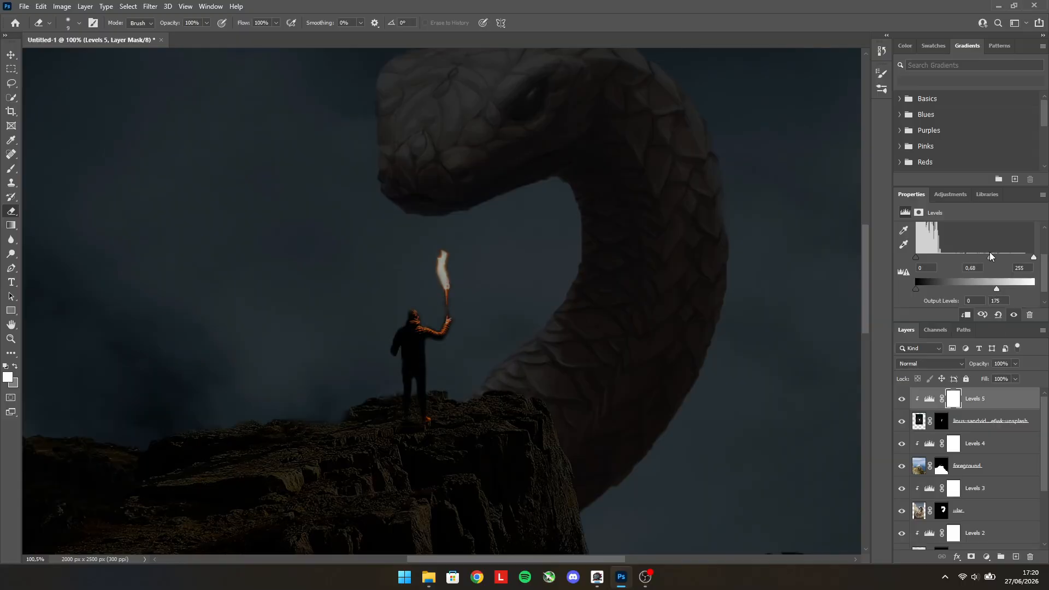
drag(994, 257, 977, 256)
scroll(510, 302, down, 8)
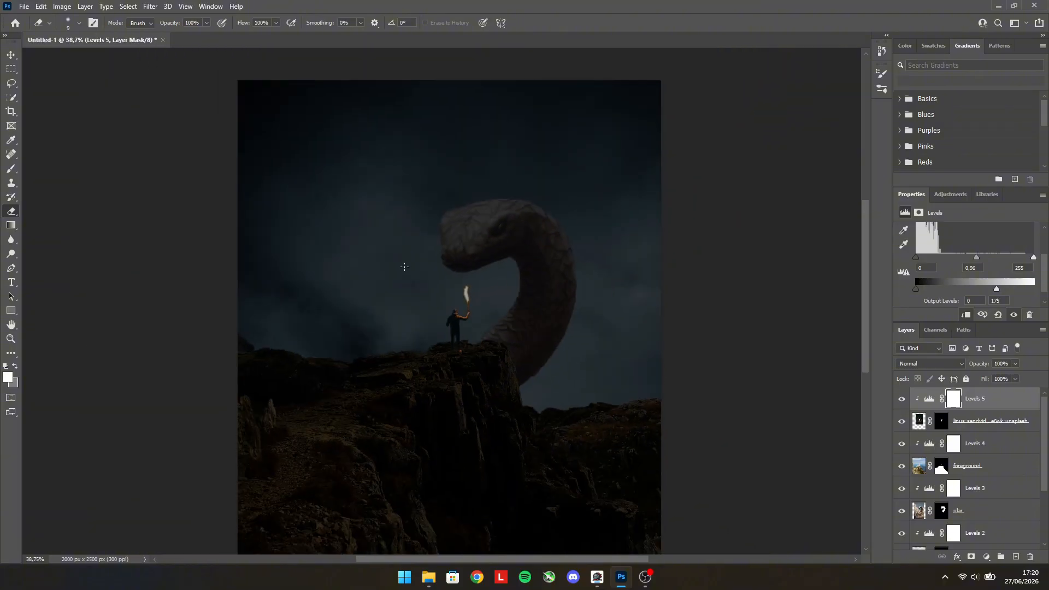
Add an Exposure adjustment of +8.00 above the snake's Levels and clip it to the snake layer.
scroll(510, 302, up, 4)
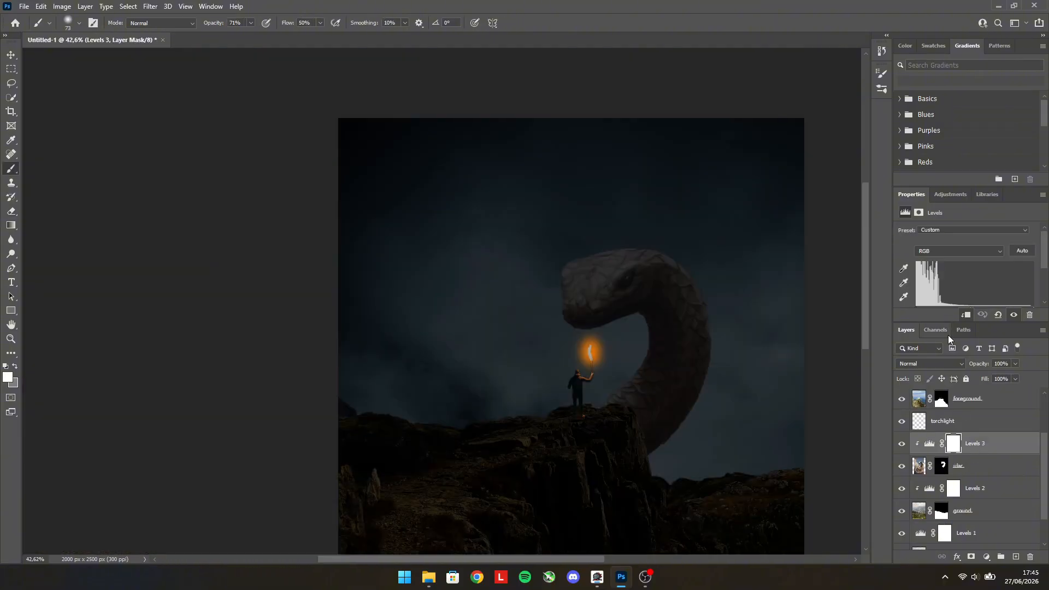
click(949, 195)
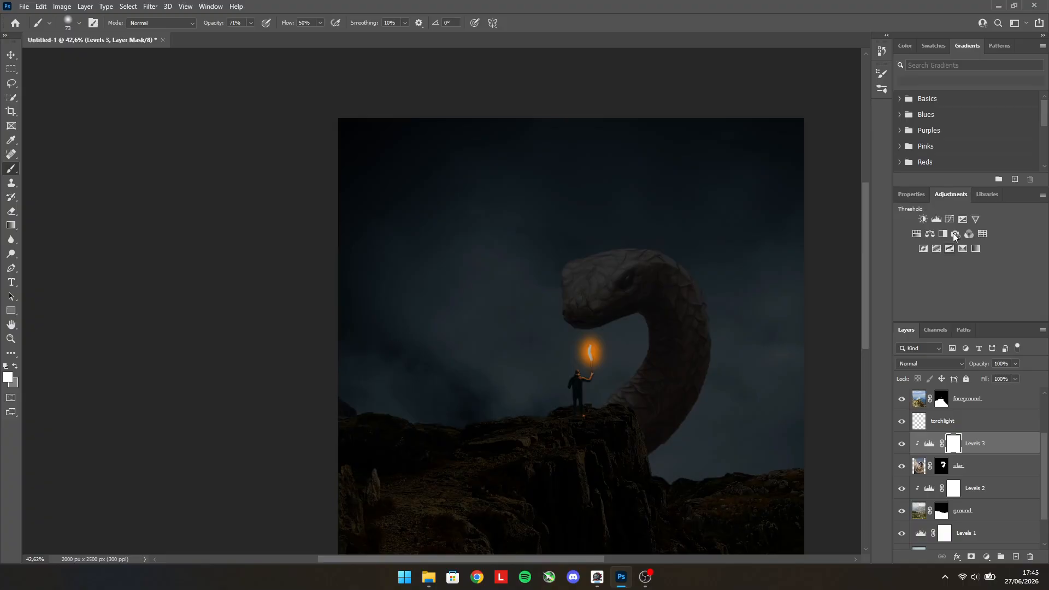
click(961, 219)
drag(968, 258, 1012, 257)
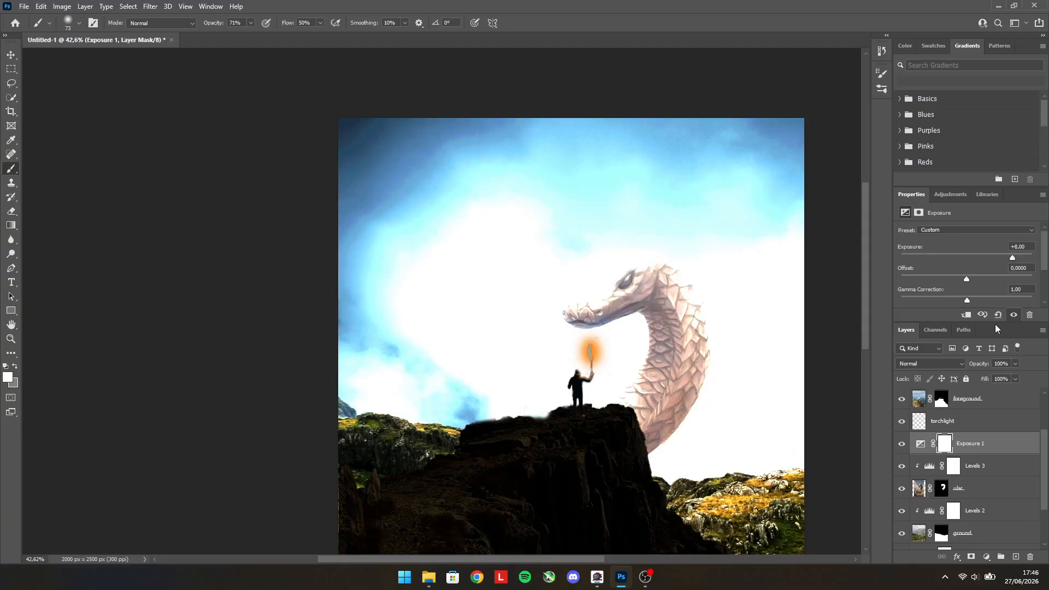
right_click(976, 441)
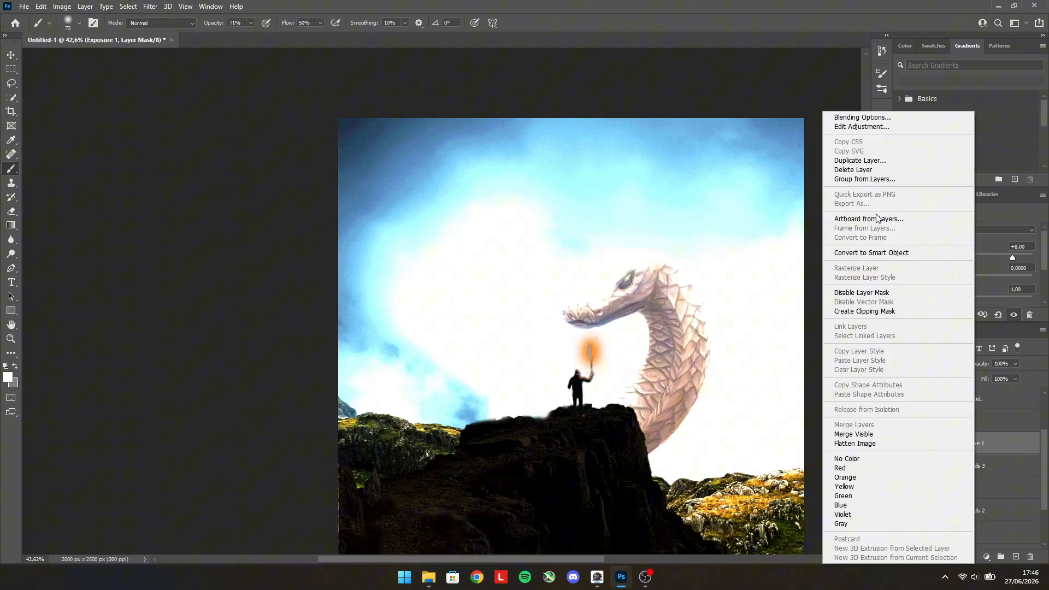
click(869, 311)
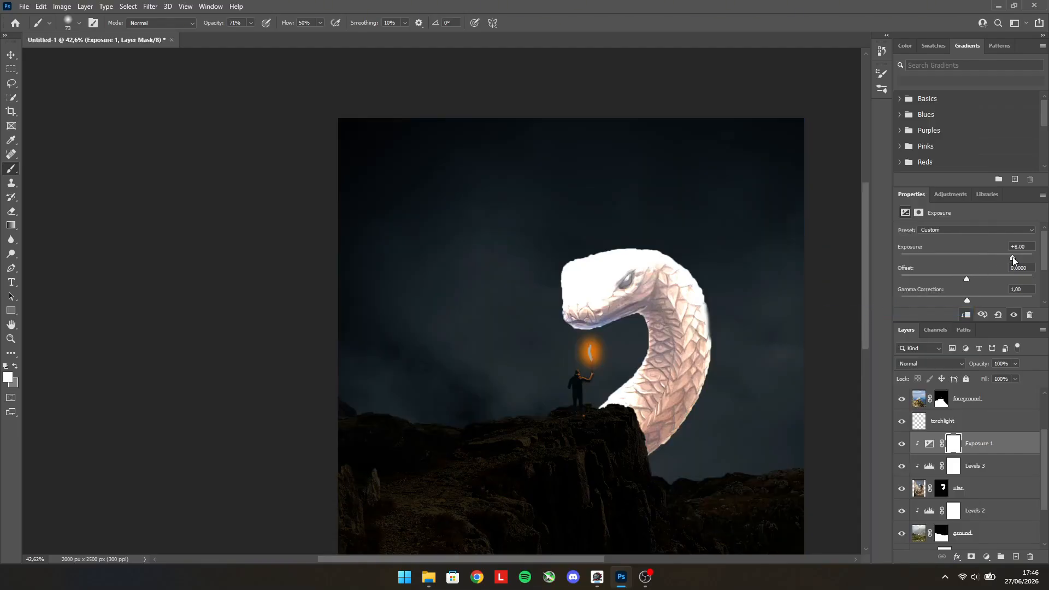
Set the snake's Exposure adjustment to +6.00 with a gamma correction of 1.60.
drag(1012, 257, 1014, 258)
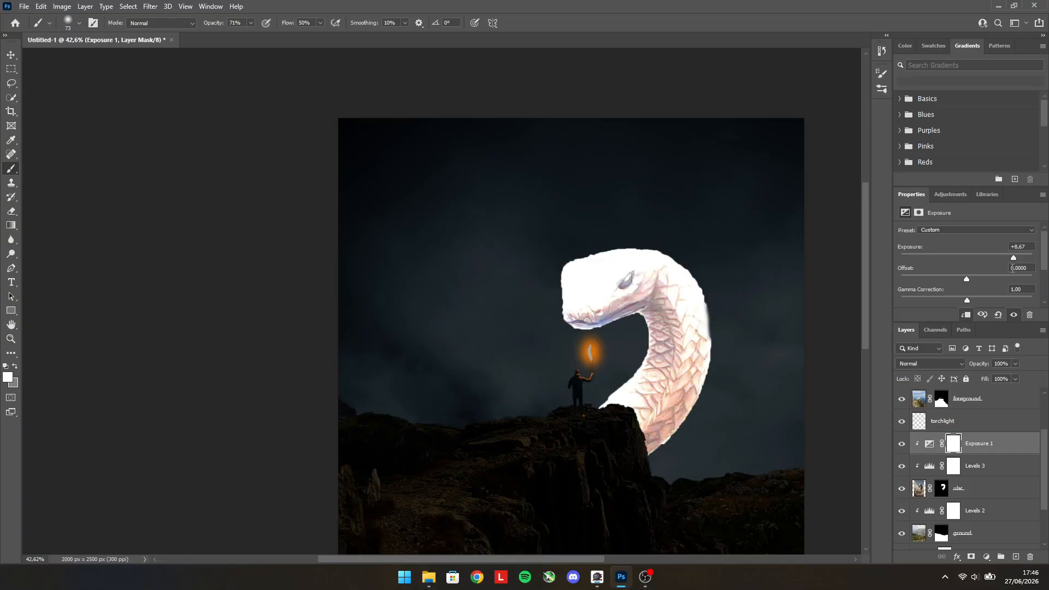
drag(969, 301, 981, 300)
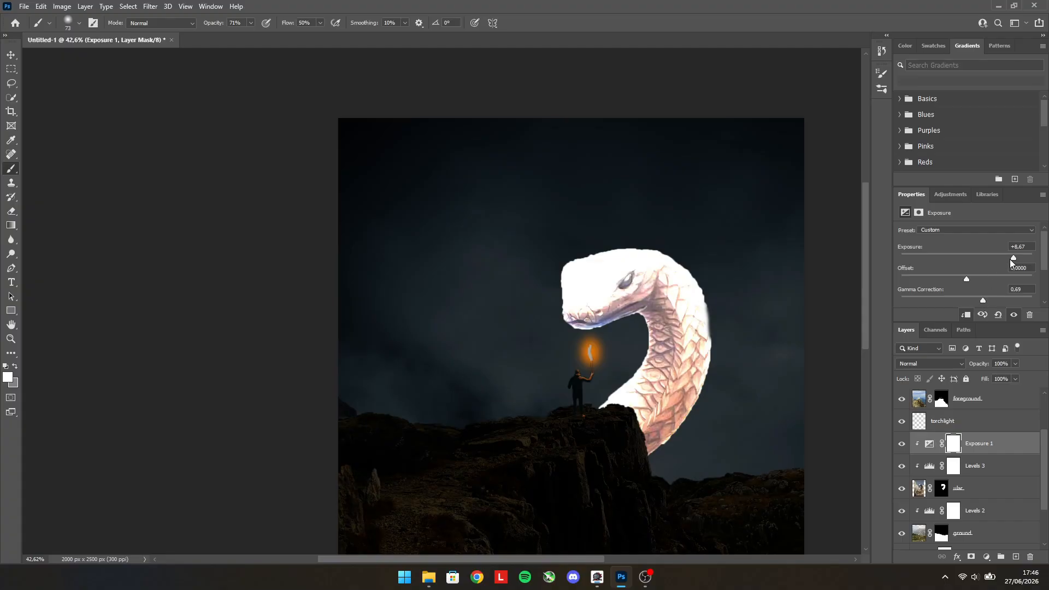
drag(1013, 258, 1009, 257)
drag(983, 300, 957, 301)
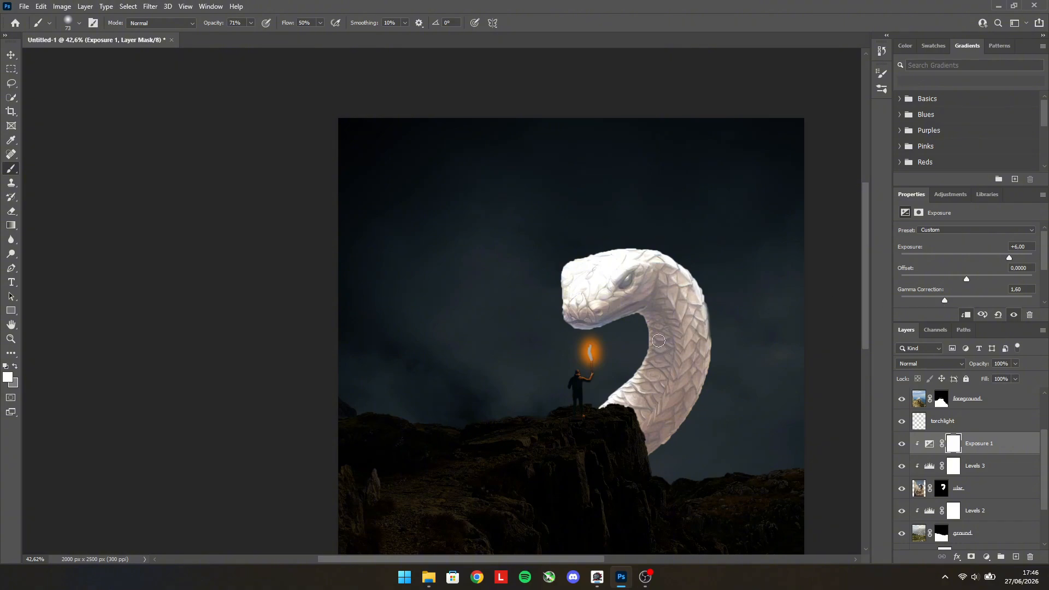
Invert the Exposure mask to black and paint white over the snake's snout and lower jaw above the torch.
key(ctrl+i)
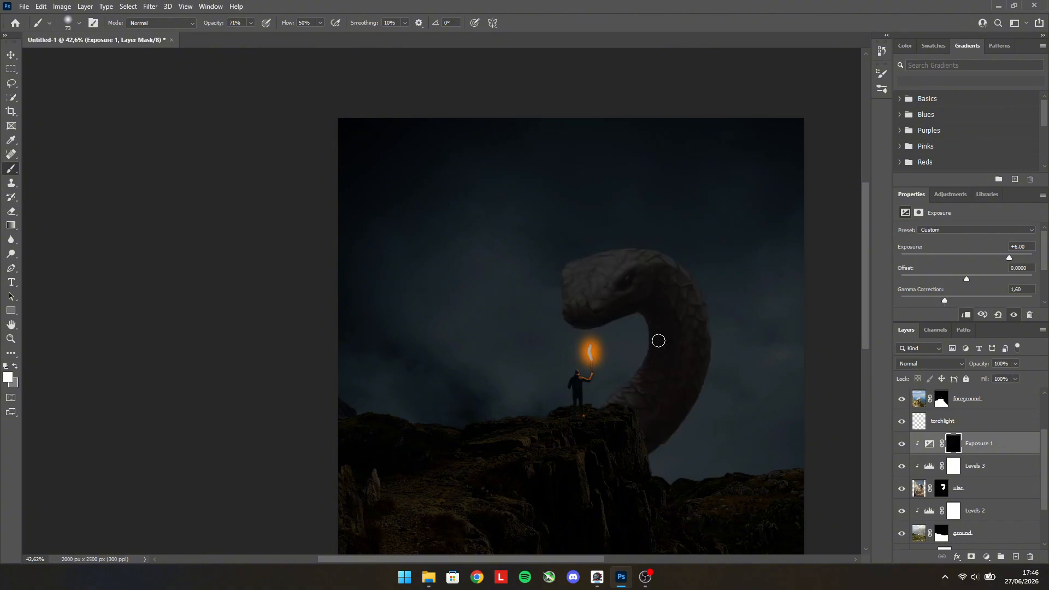
scroll(569, 326, up, 4)
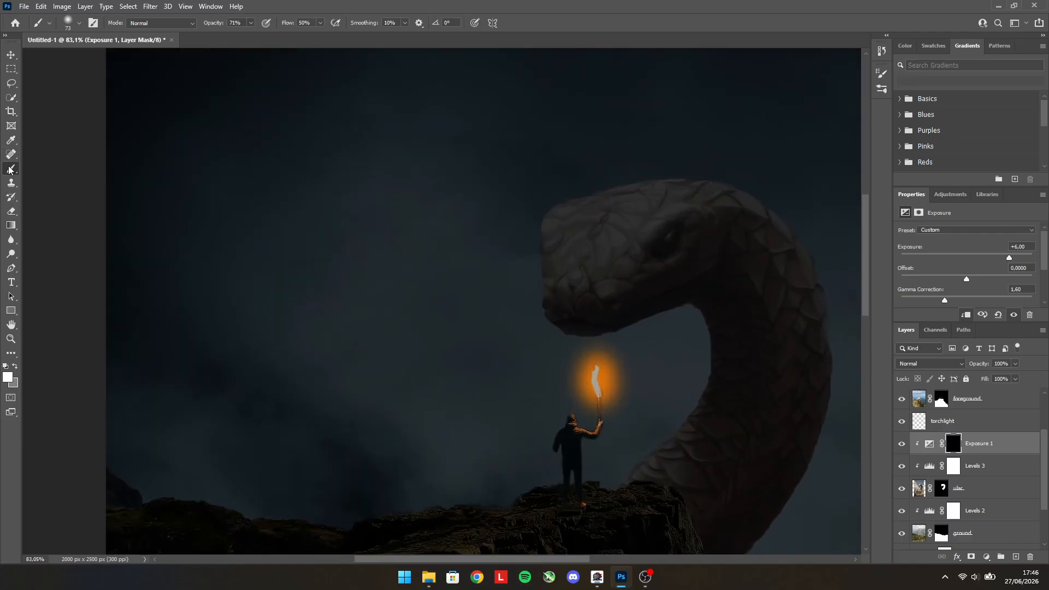
scroll(604, 322, up, 1)
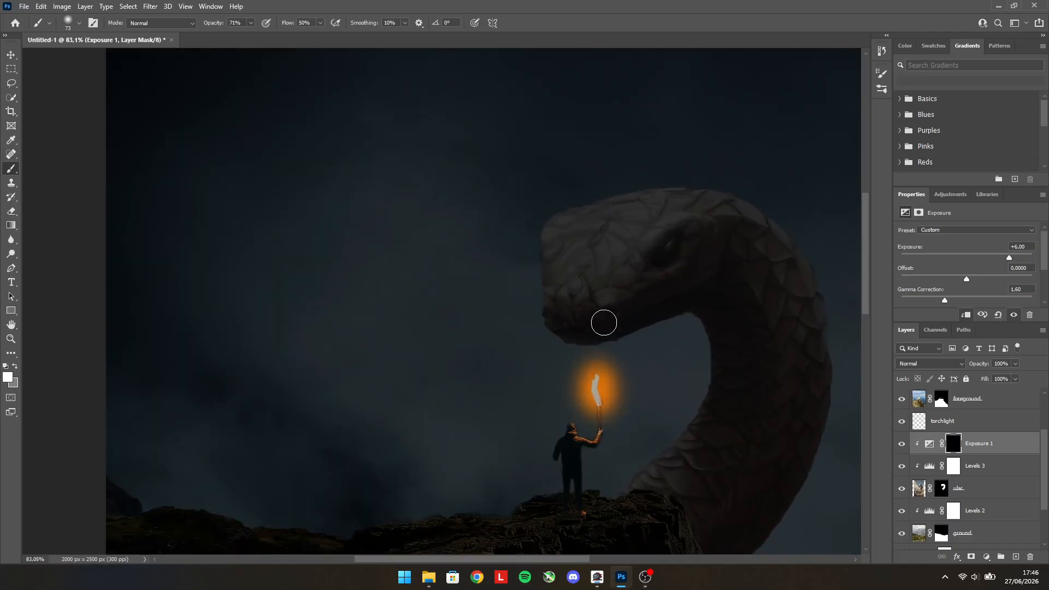
scroll(604, 322, up, 2)
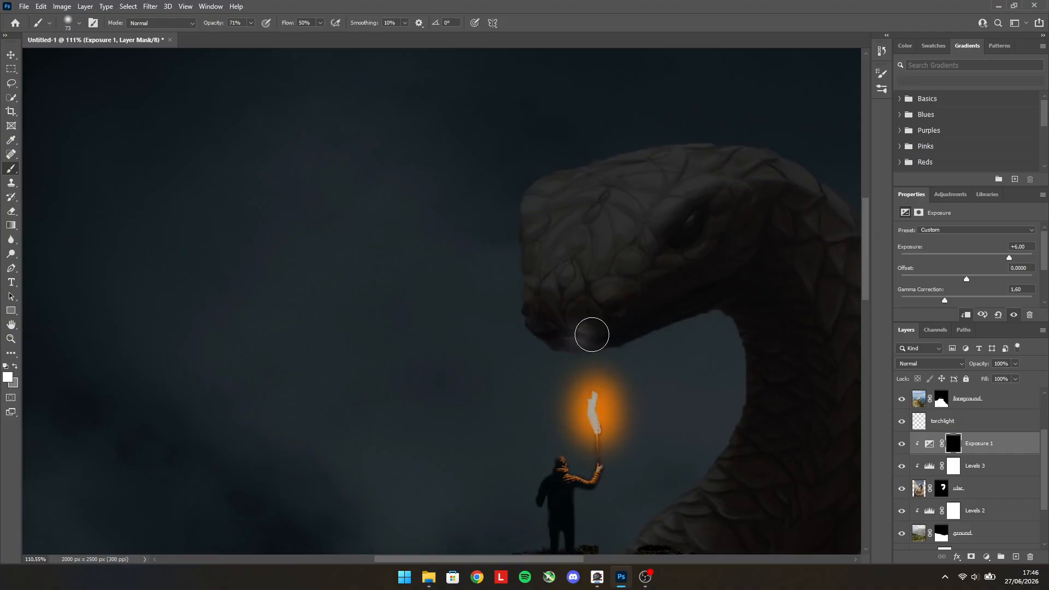
mouse_move(591, 335)
mouse_down()
mouse_move(617, 303)
mouse_move(615, 332)
mouse_move(566, 323)
mouse_move(610, 294)
mouse_move(597, 285)
mouse_move(584, 285)
mouse_move(558, 335)
mouse_move(550, 320)
mouse_move(583, 320)
mouse_move(570, 302)
mouse_move(607, 319)
mouse_move(589, 302)
mouse_move(613, 329)
mouse_move(605, 338)
mouse_move(579, 296)
mouse_move(592, 341)
mouse_move(552, 355)
mouse_move(612, 352)
mouse_move(555, 346)
mouse_move(607, 355)
mouse_up()
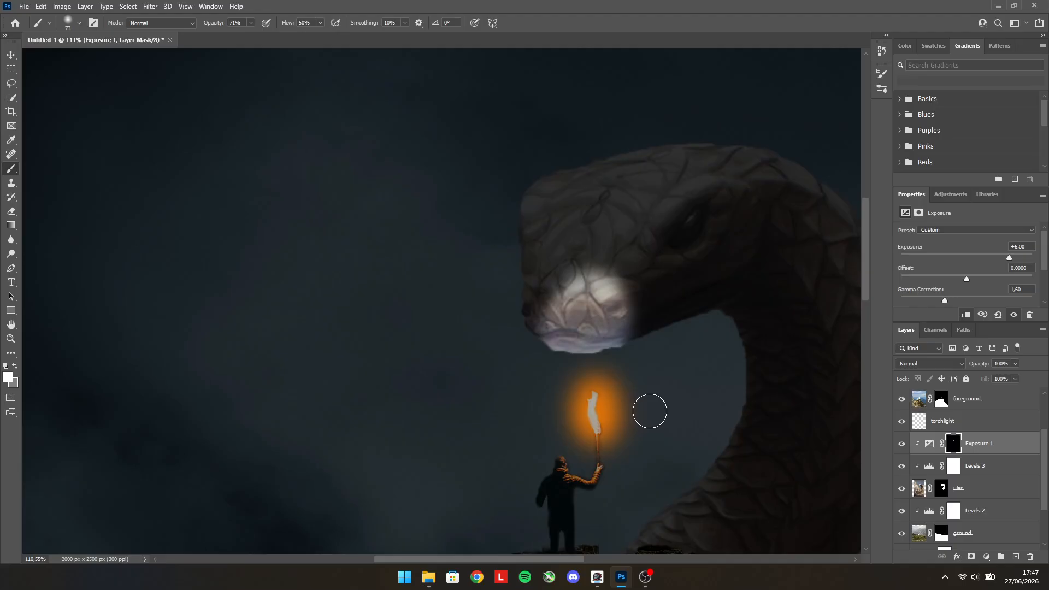
Add a Hue/Saturation adjustment above the snake's Exposure adjustment and clip it to the snake.
click(949, 195)
click(919, 234)
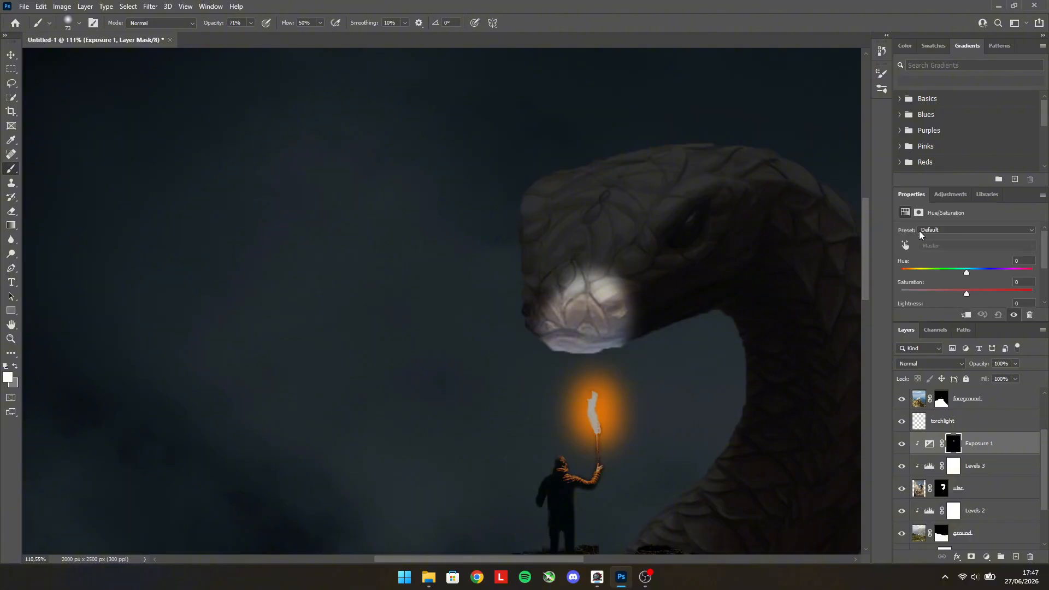
right_click(965, 432)
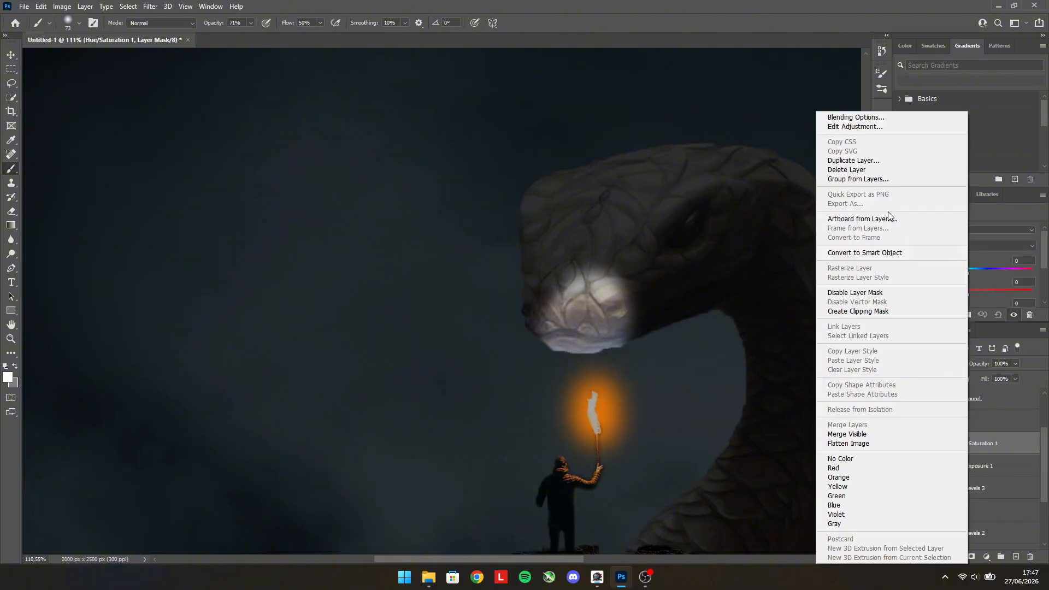
click(854, 312)
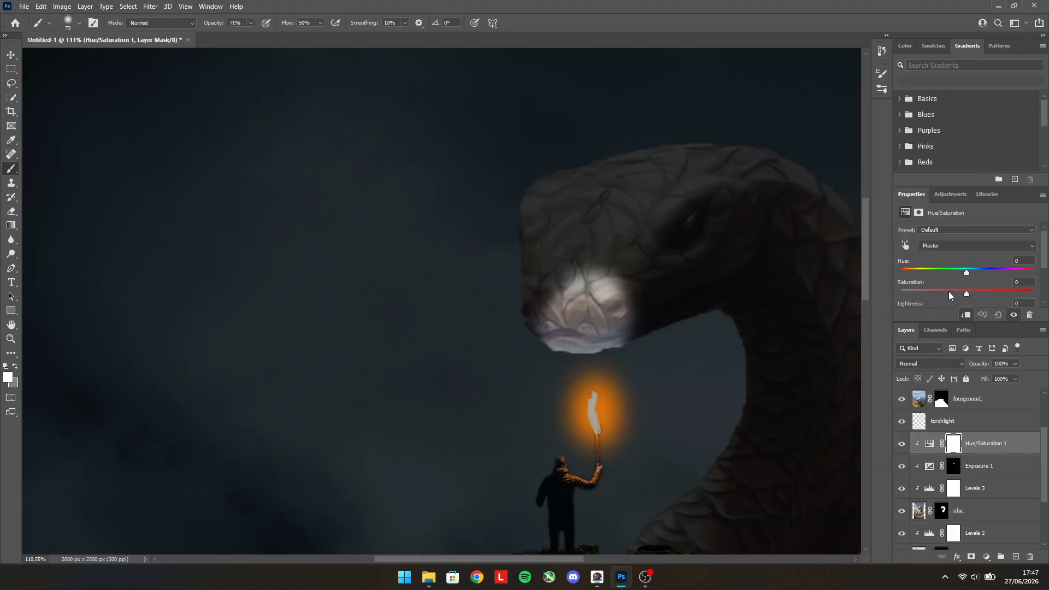
Colorize the snake with hue 32, saturation 70 and lightness +8, and invert the adjustment's mask to black.
scroll(955, 272, down, 2)
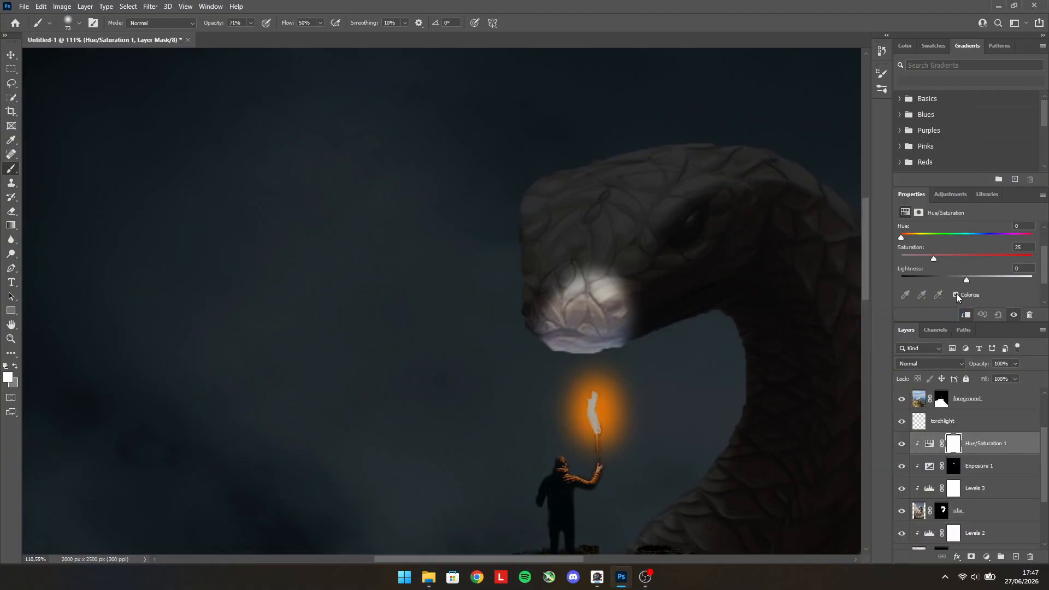
click(956, 296)
drag(901, 237, 909, 239)
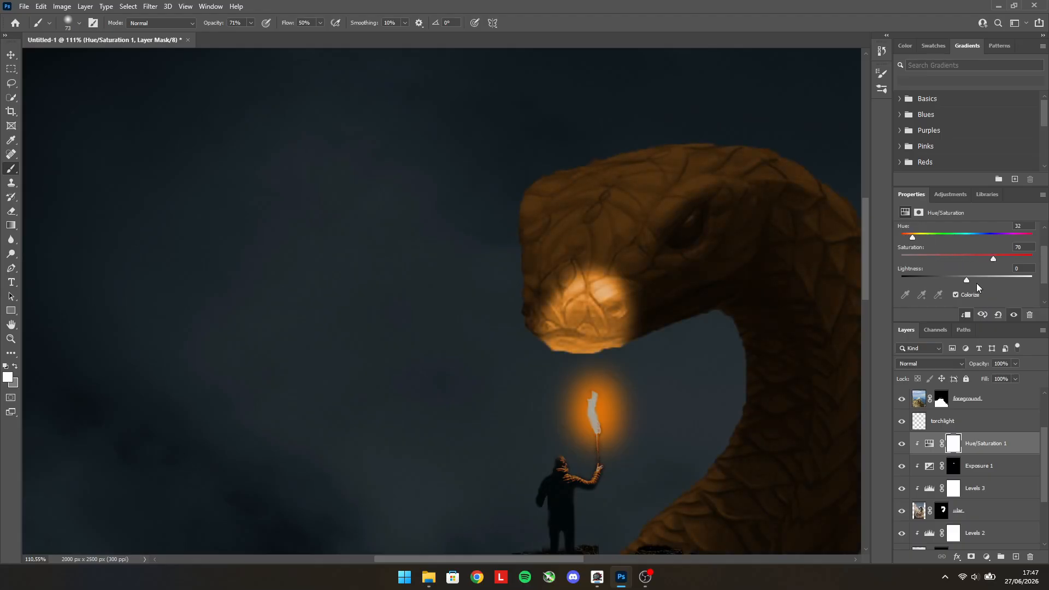
drag(966, 280, 972, 282)
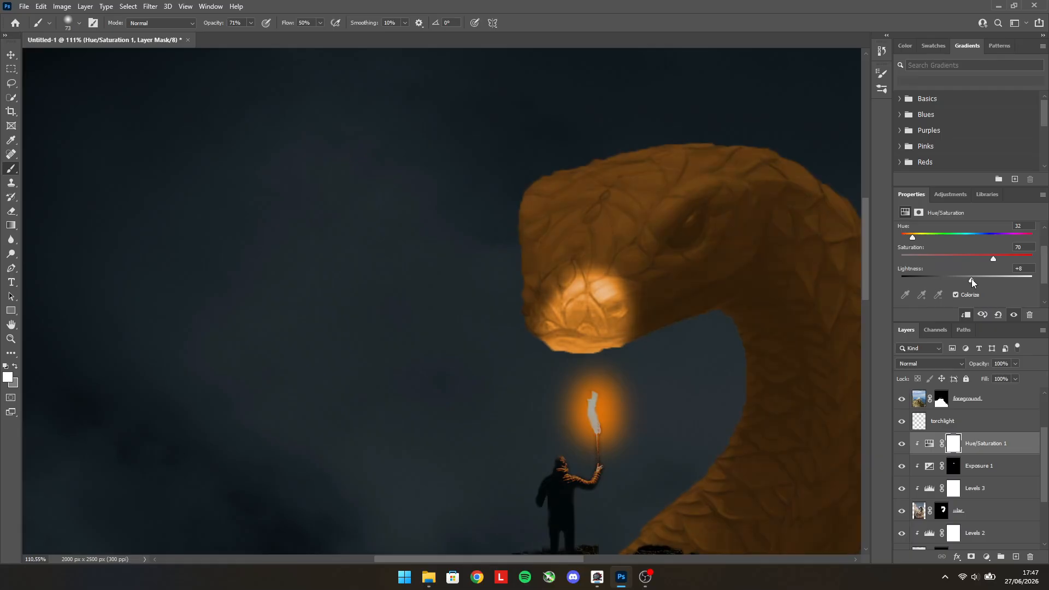
key(ctrl+i)
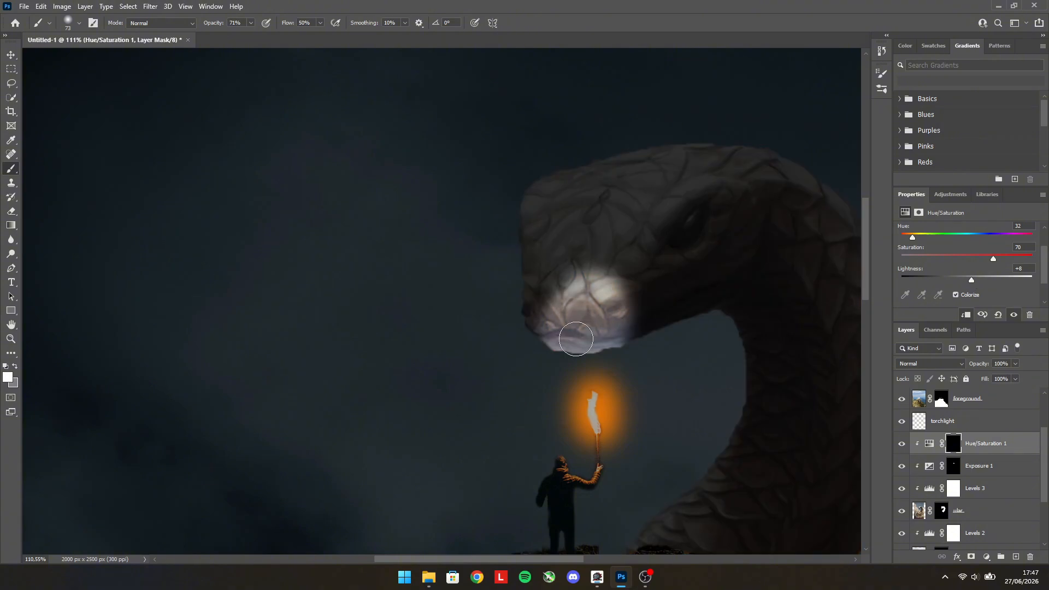
Paint white on the Hue/Saturation mask over the snake's lit lower jaw and snout to tint it orange.
mouse_move(547, 329)
mouse_down()
mouse_move(565, 343)
mouse_move(614, 346)
mouse_move(553, 352)
mouse_move(595, 340)
mouse_move(560, 323)
mouse_move(593, 297)
mouse_move(618, 307)
mouse_move(618, 347)
mouse_move(629, 323)
mouse_move(581, 300)
mouse_move(601, 291)
mouse_move(624, 349)
mouse_move(552, 351)
mouse_move(618, 358)
mouse_move(561, 361)
mouse_move(625, 351)
mouse_move(581, 346)
mouse_move(558, 351)
mouse_move(561, 362)
mouse_move(595, 356)
mouse_move(568, 347)
mouse_move(614, 351)
mouse_move(555, 356)
mouse_move(616, 352)
mouse_move(556, 355)
mouse_move(612, 342)
mouse_move(565, 336)
mouse_move(622, 354)
mouse_up()
alt+scroll(644, 407, down, 5)
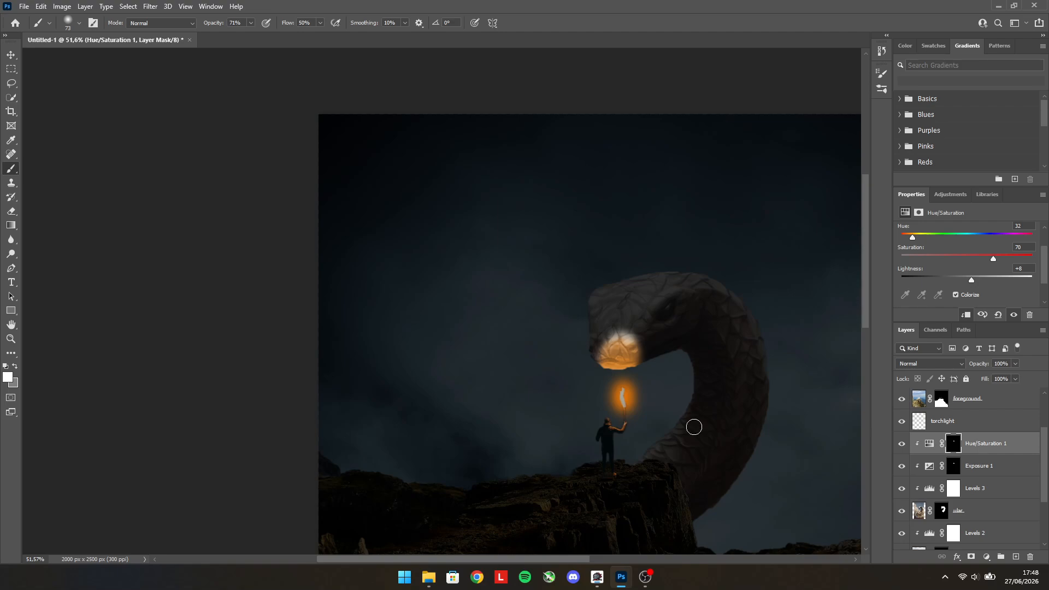
right_click(968, 443)
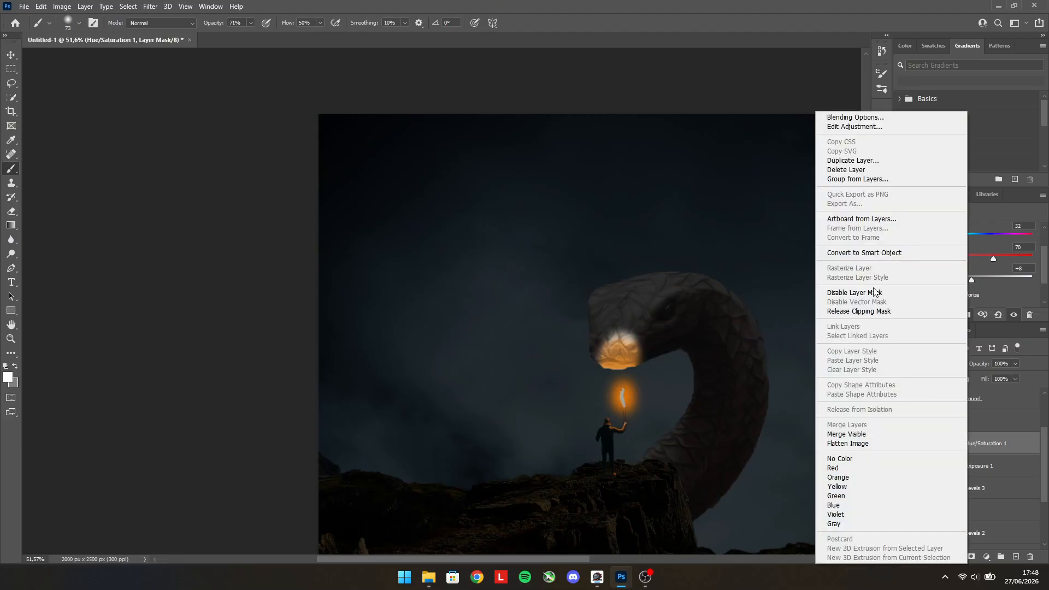
click(874, 311)
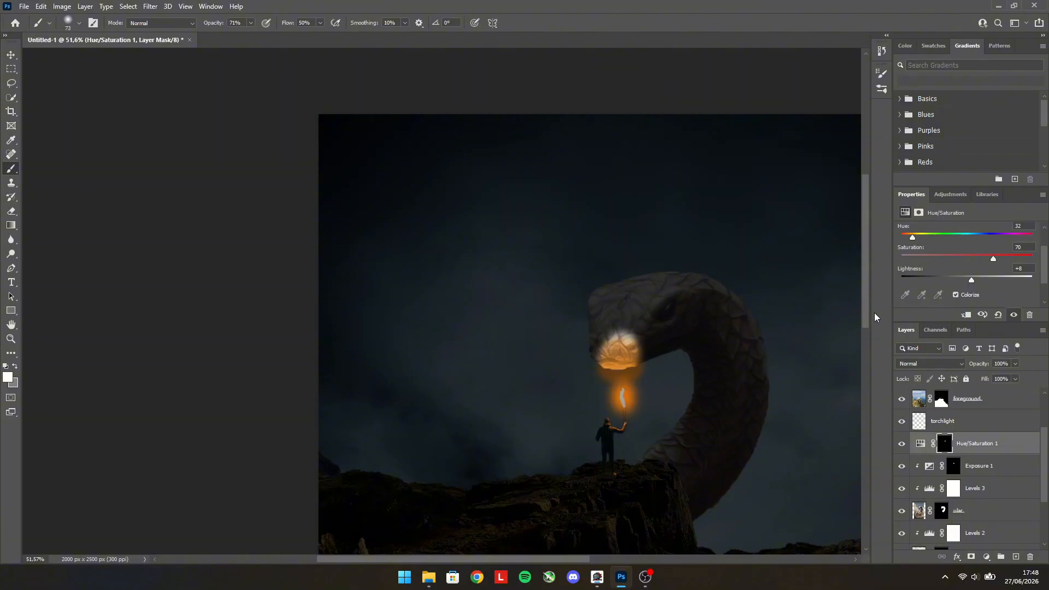
key(ctrl+alt+g)
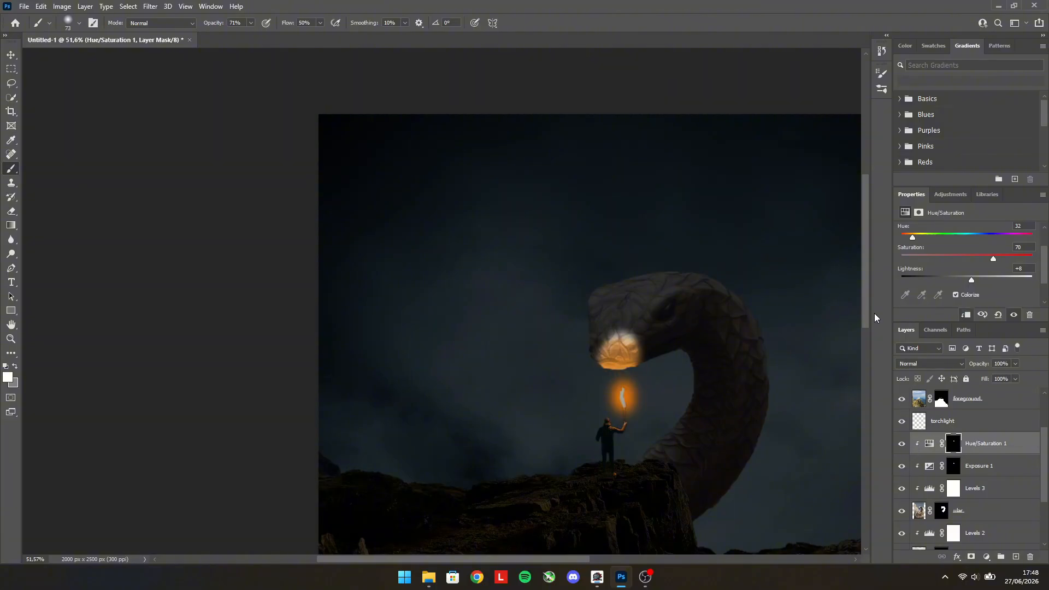
Extend the orange tint over the upper edge of the lit snout by painting white on the Hue/Saturation mask.
scroll(632, 363, up, 6)
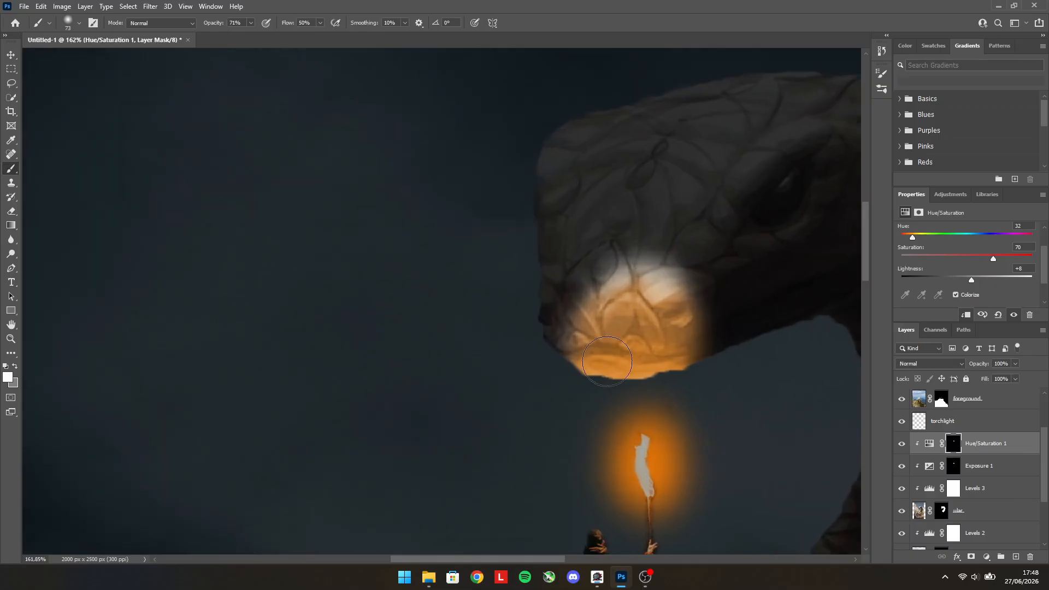
scroll(483, 325, down, 2)
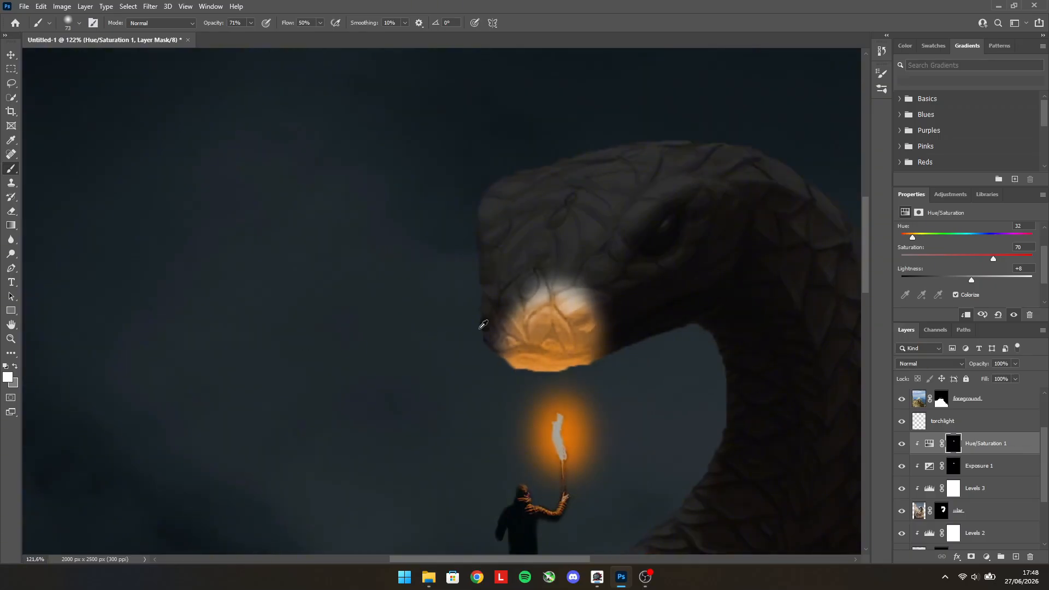
scroll(601, 375, up, 3)
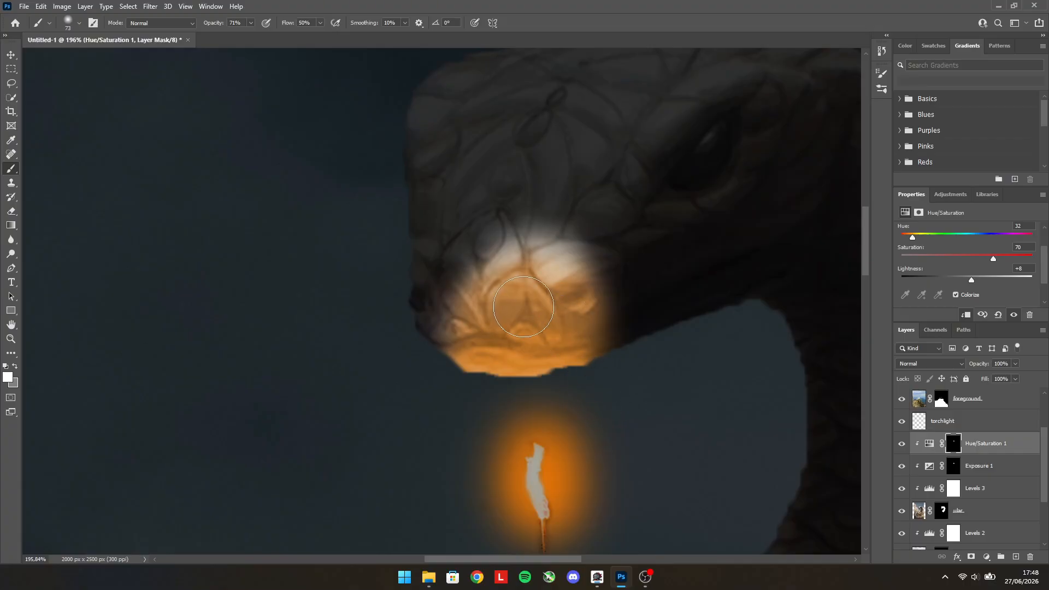
scroll(612, 306, down, 9)
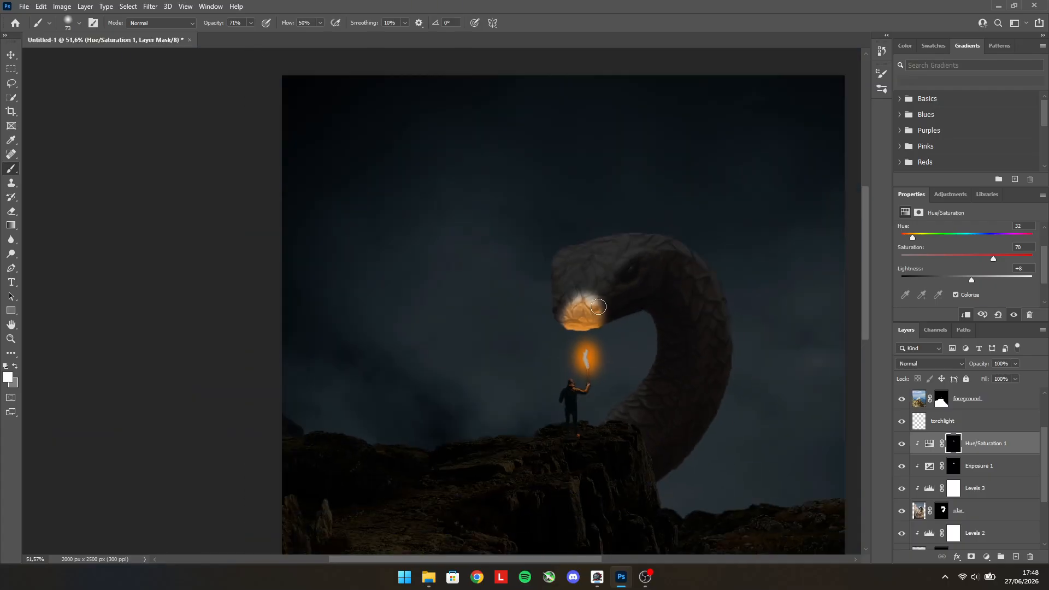
scroll(590, 302, up, 8)
mouse_move(587, 302)
mouse_down()
mouse_move(579, 283)
mouse_move(530, 294)
mouse_up()
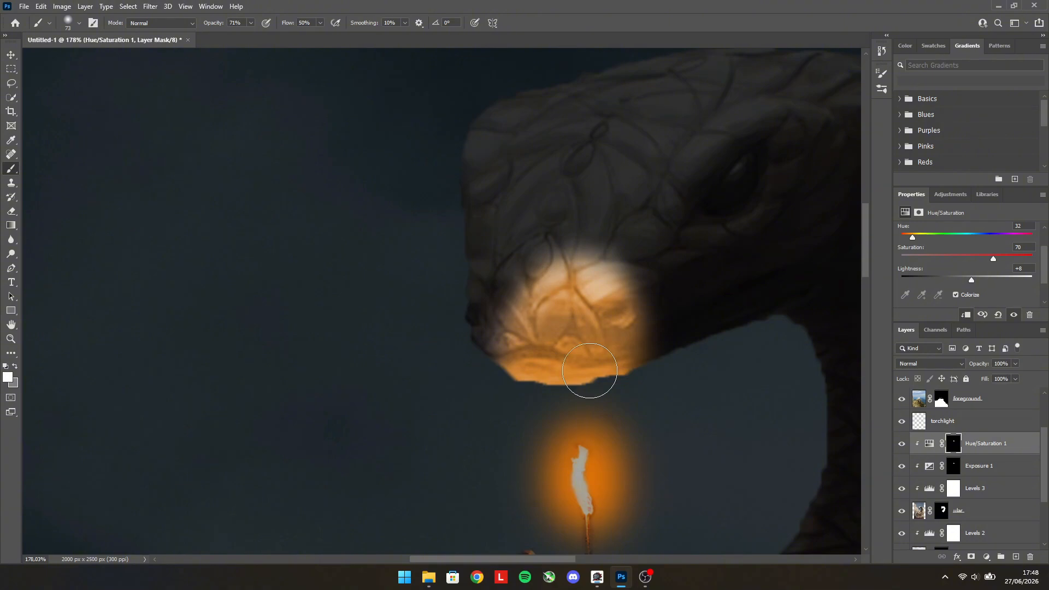
scroll(597, 375, down, 7)
scroll(707, 386, down, 2)
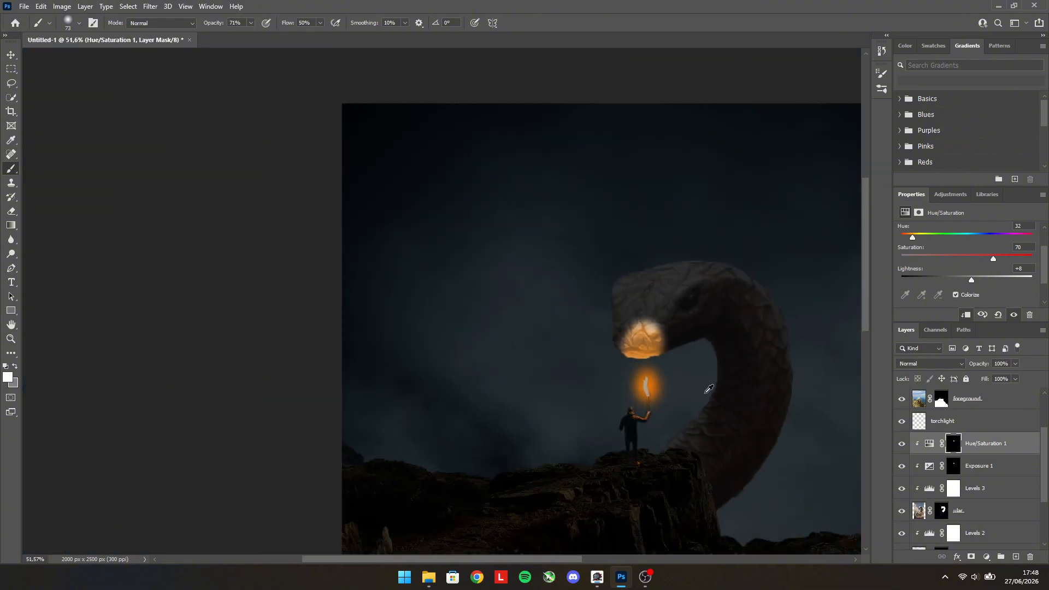
scroll(680, 496, up, 2)
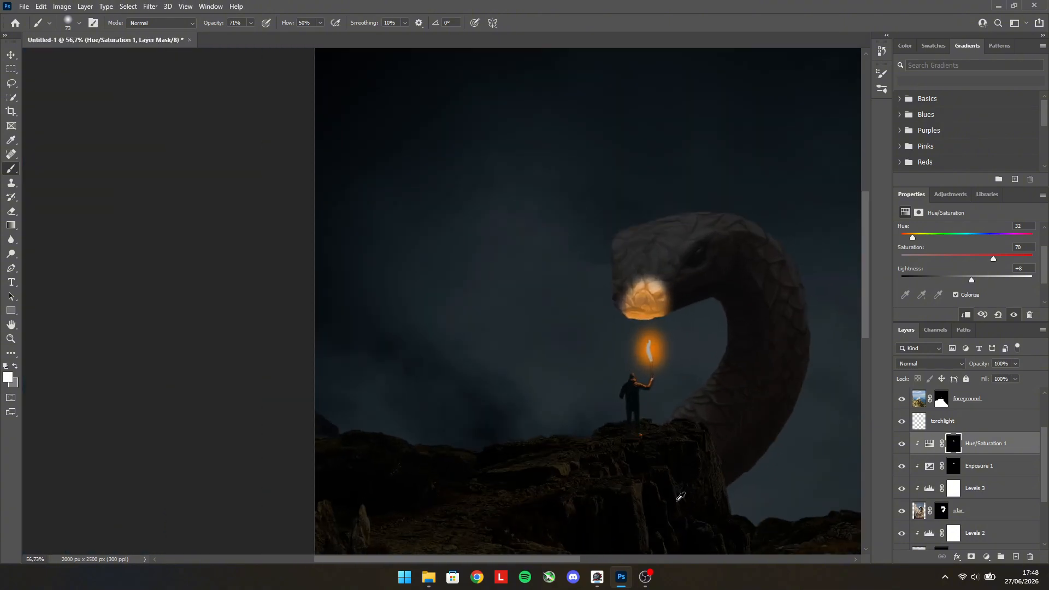
scroll(655, 462, up, 1)
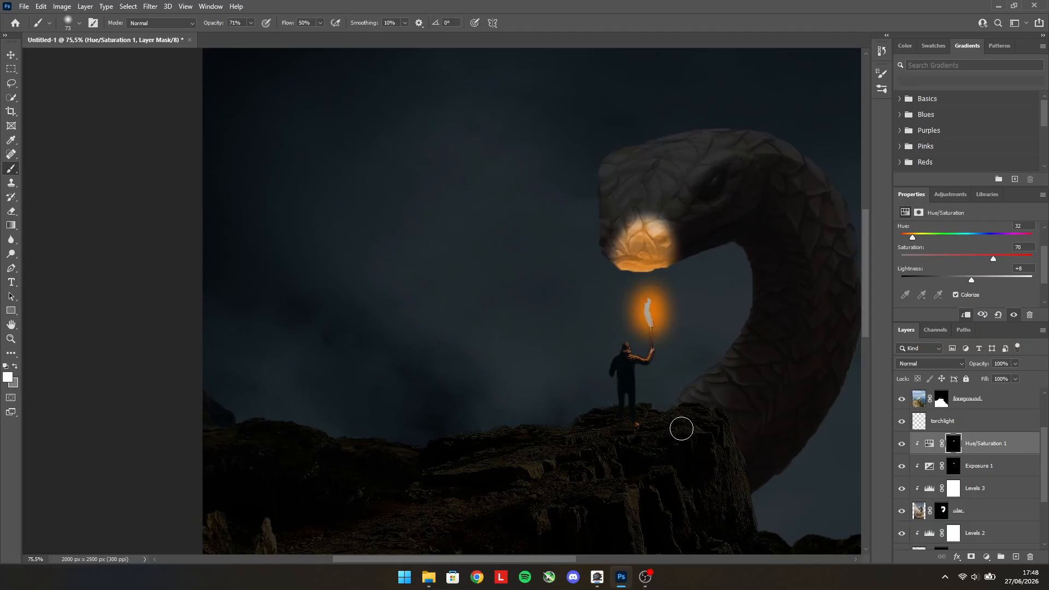
scroll(675, 436, up, 2)
scroll(674, 437, up, 3)
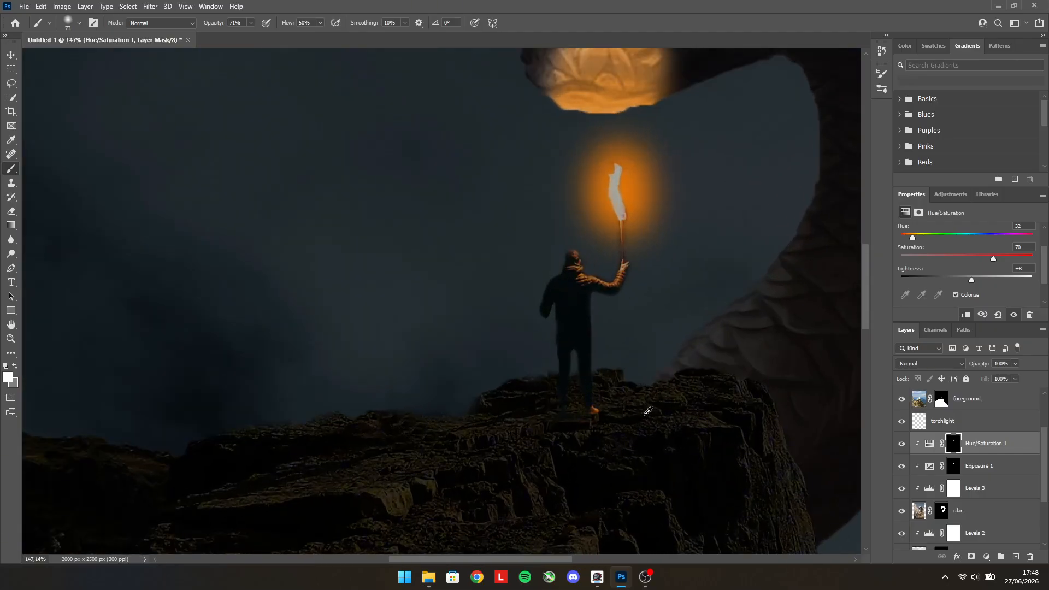
scroll(597, 465, up, 3)
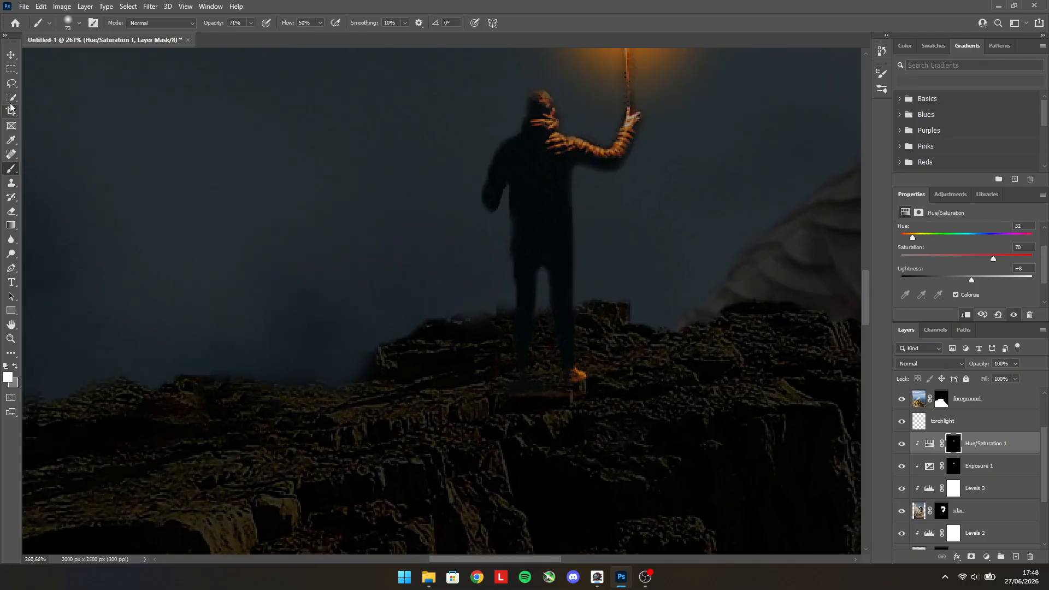
scroll(968, 458, down, 3)
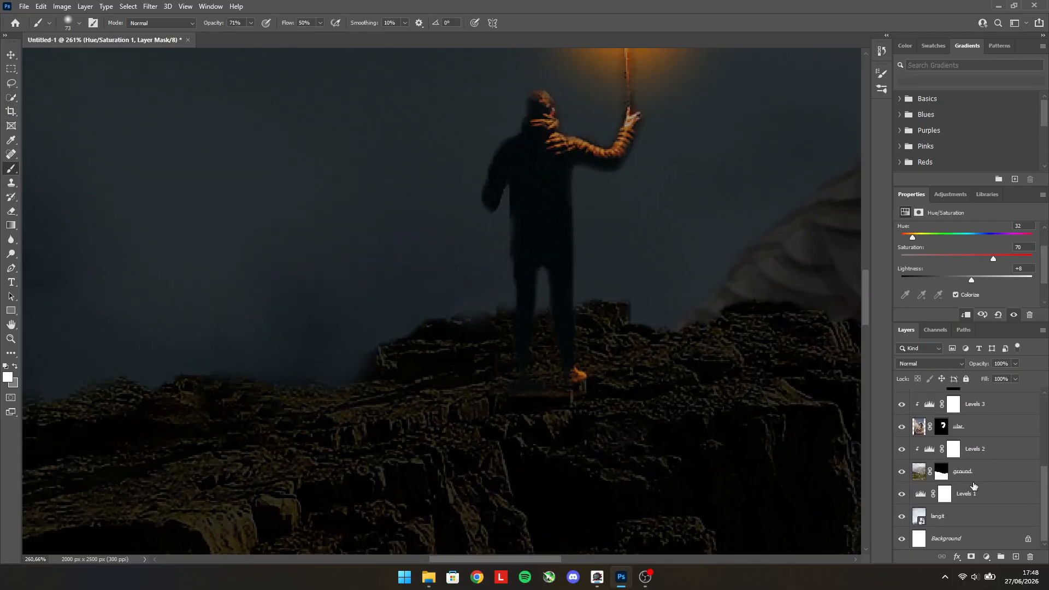
scroll(984, 458, up, 3)
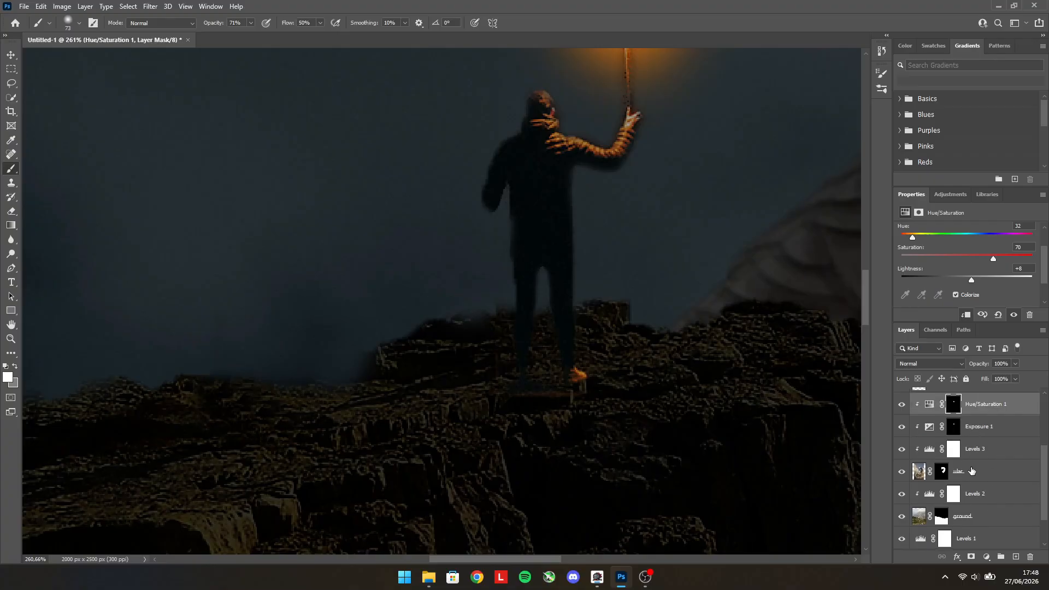
scroll(965, 424, up, 2)
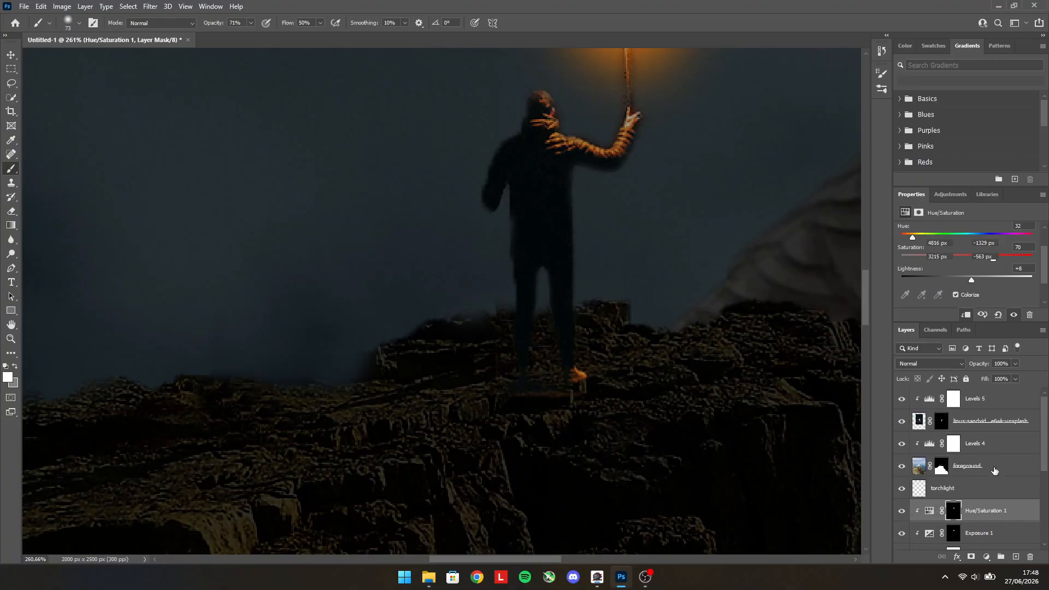
click(992, 467)
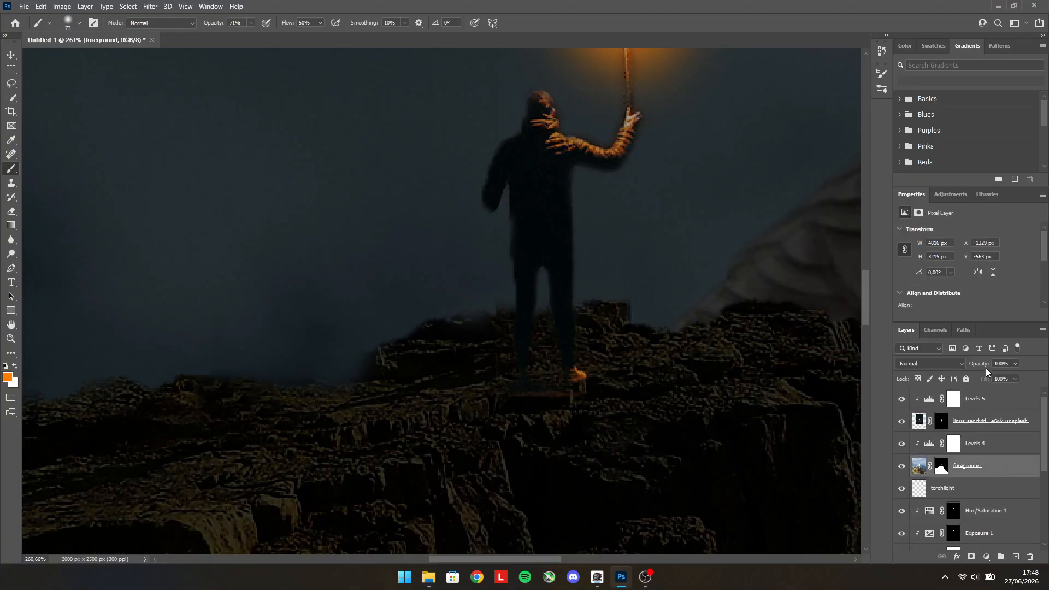
click(944, 194)
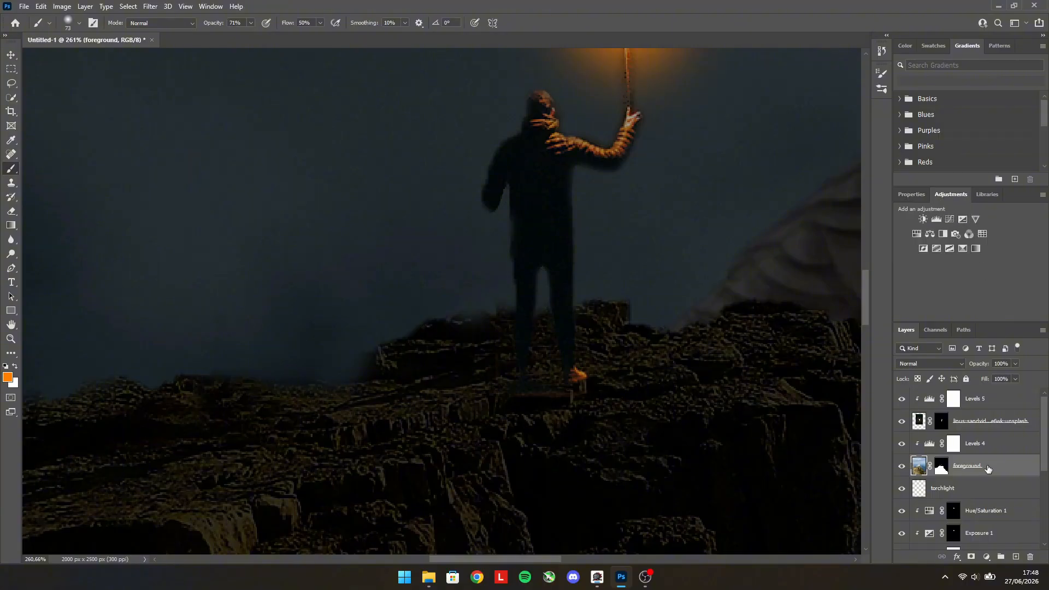
click(985, 446)
click(952, 220)
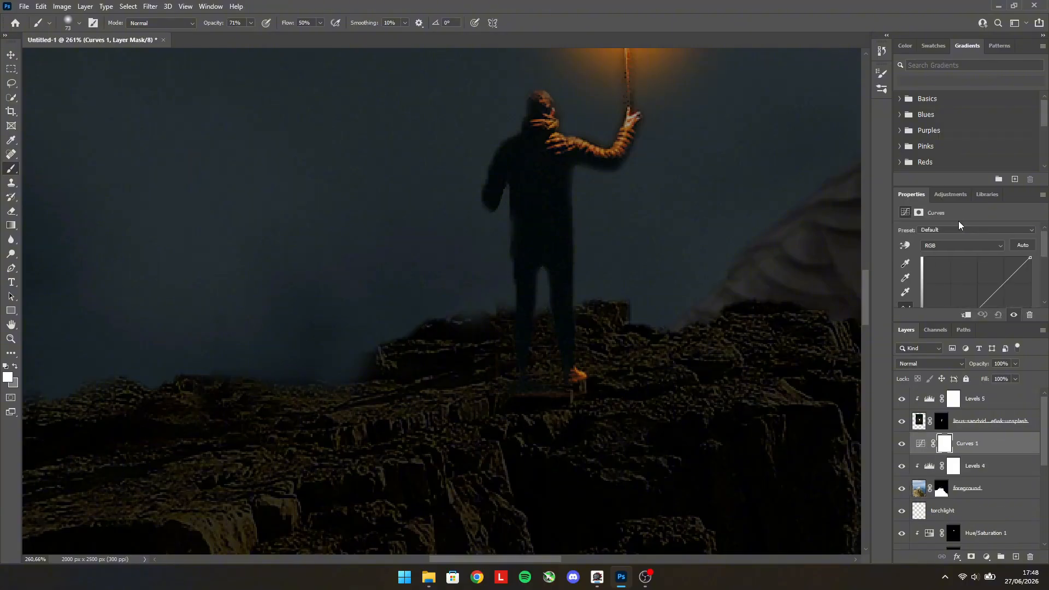
scroll(965, 275, down, 1)
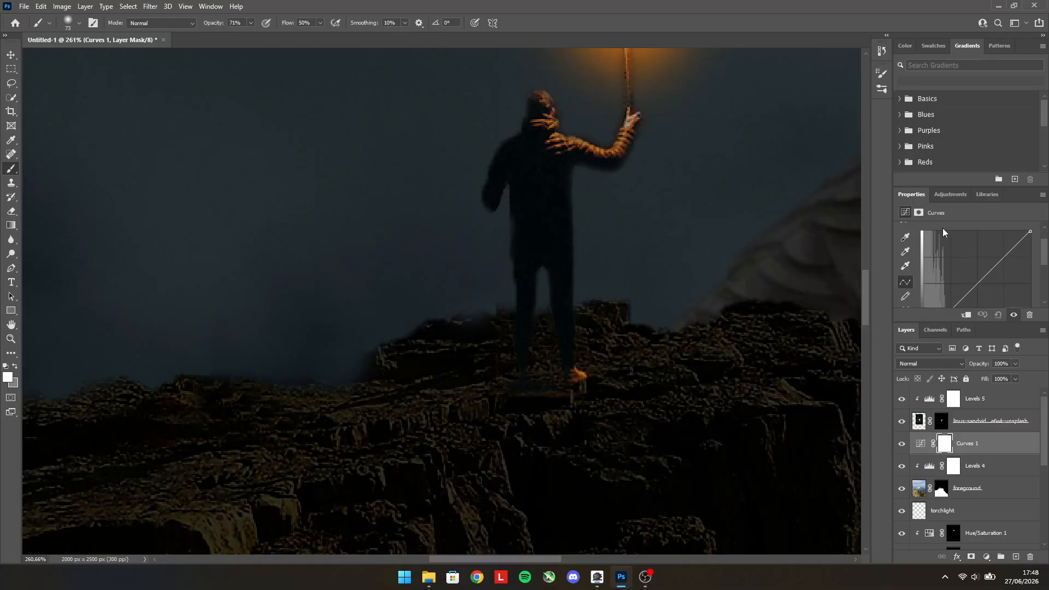
key(ctrl+z)
key(ctrl+z)
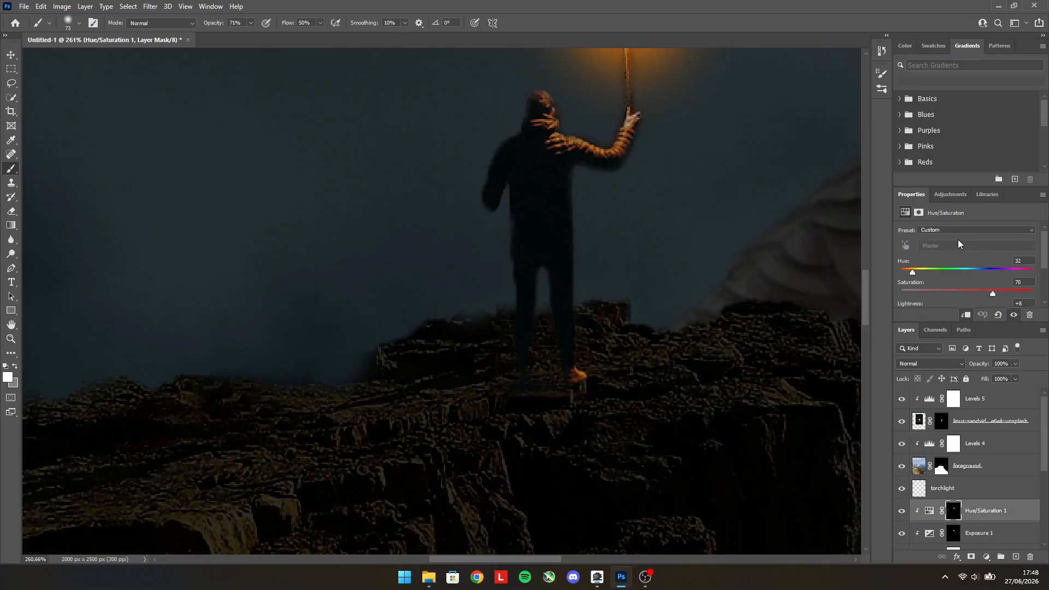
Add an Exposure adjustment above the foreground cliff's Levels adjustment and clip it to the foreground layer.
scroll(978, 491, down, 5)
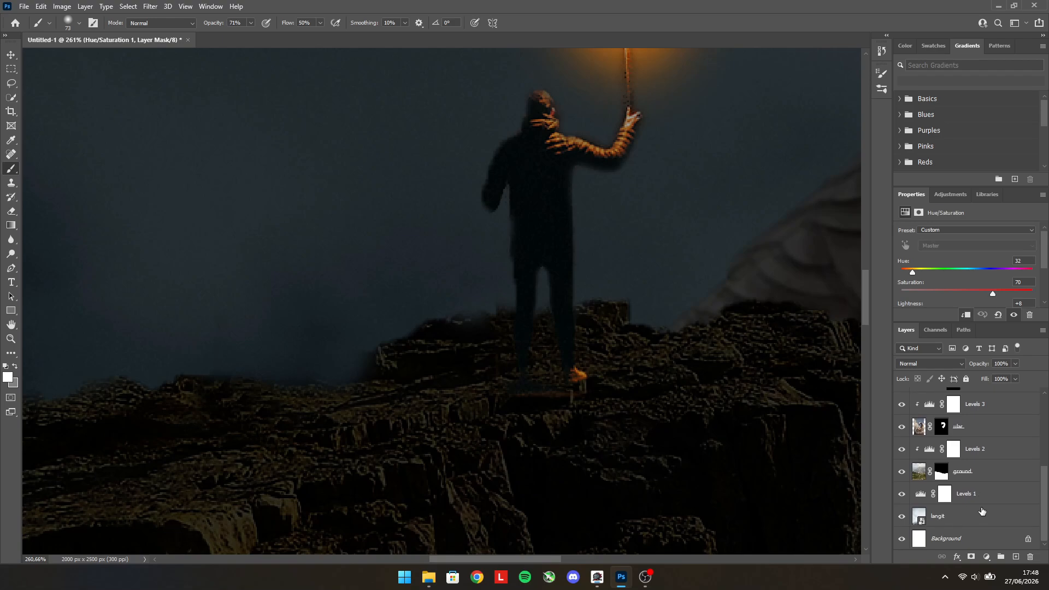
scroll(975, 482, up, 5)
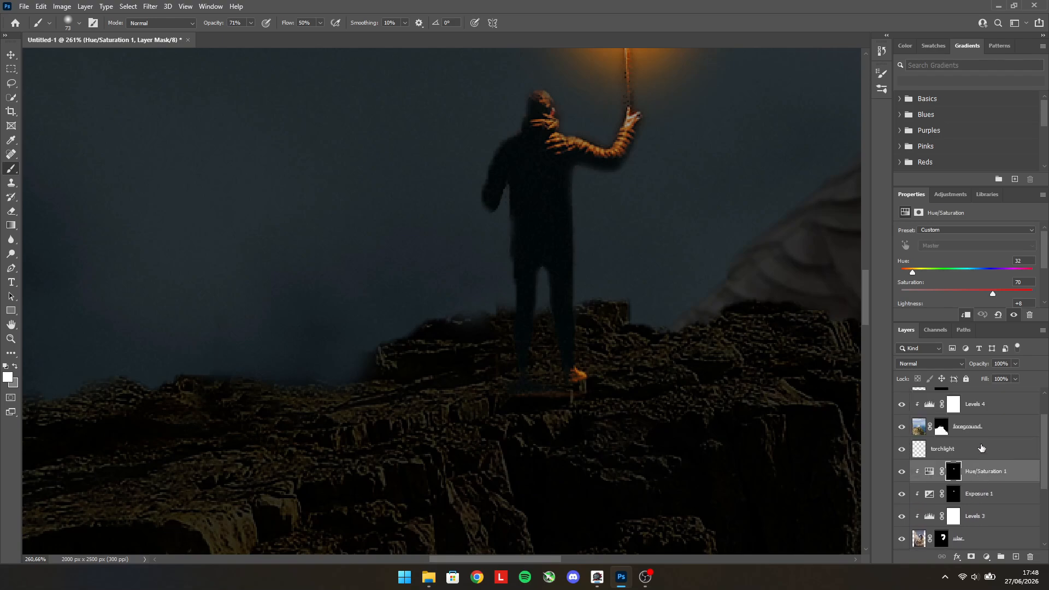
scroll(990, 426, up, 2)
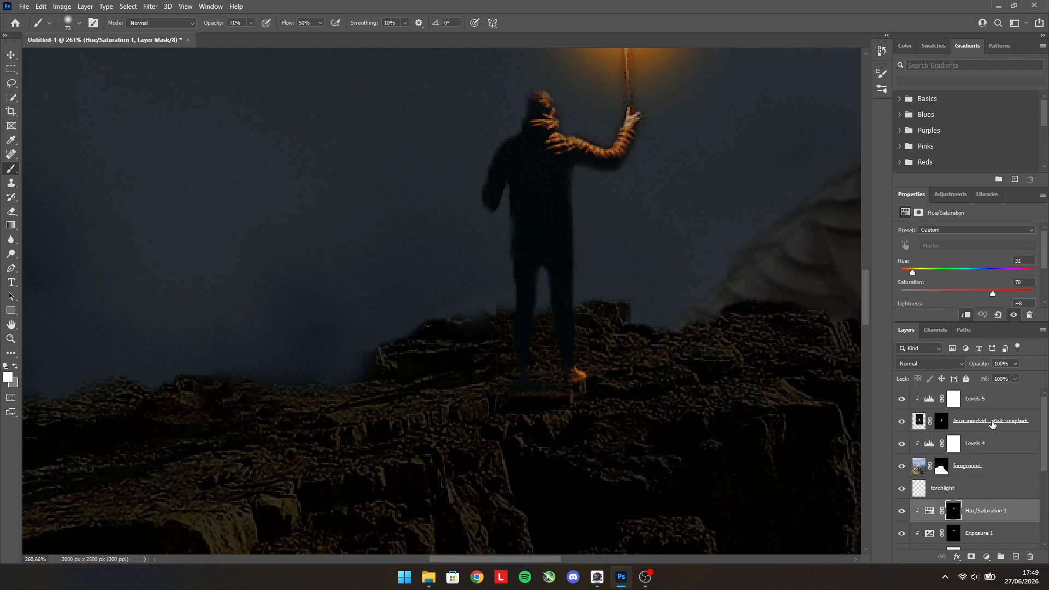
click(991, 443)
click(950, 195)
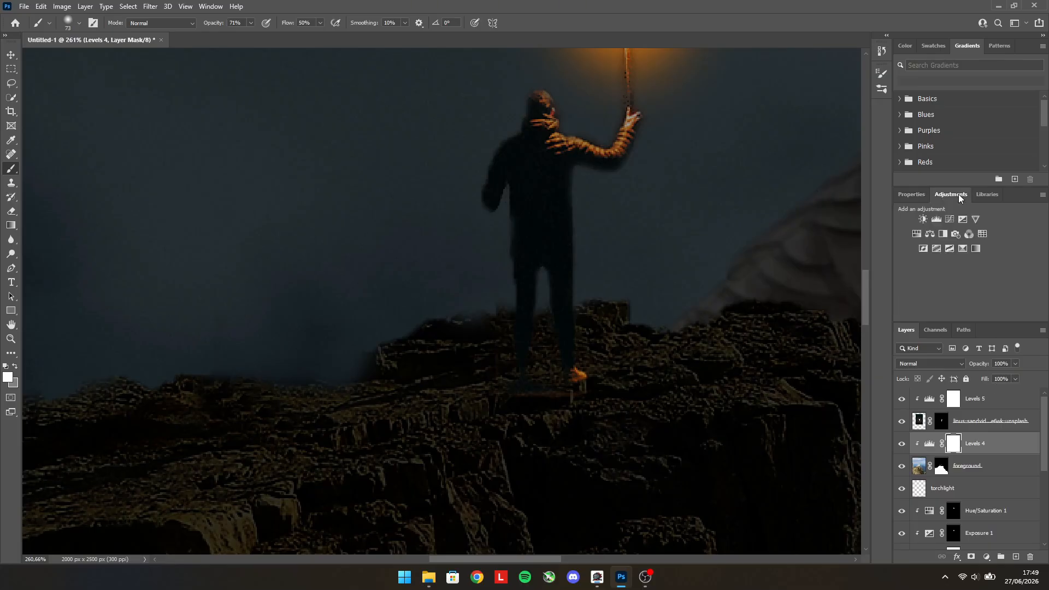
click(963, 219)
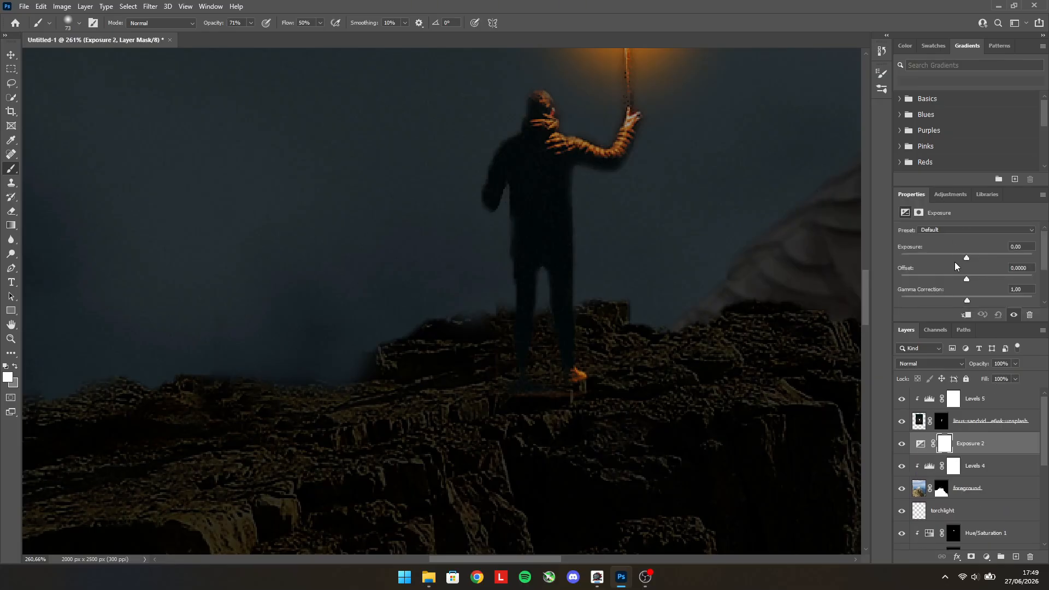
drag(966, 257, 1016, 254)
right_click(984, 445)
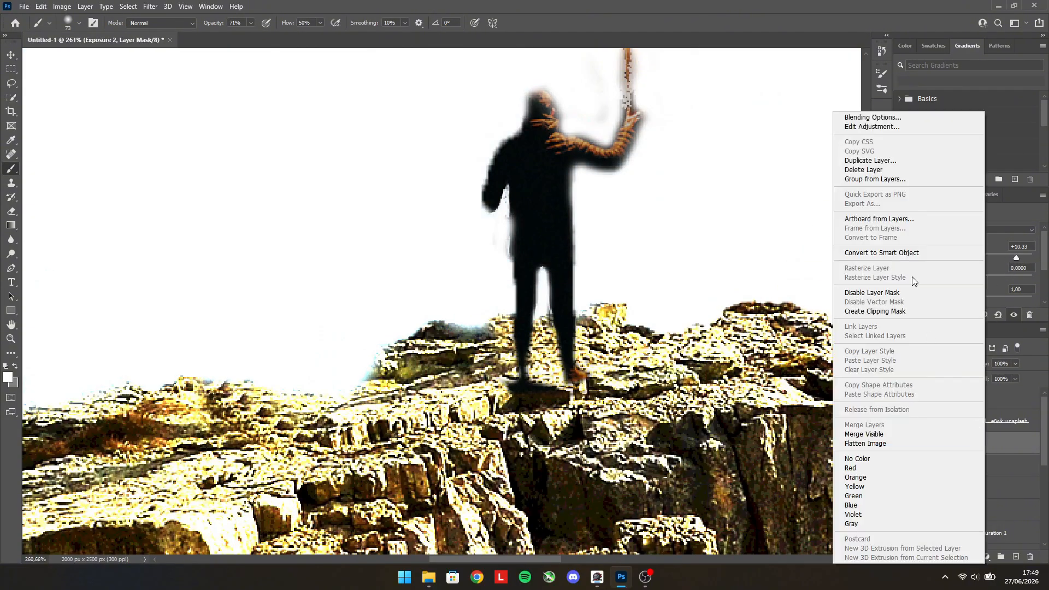
click(877, 311)
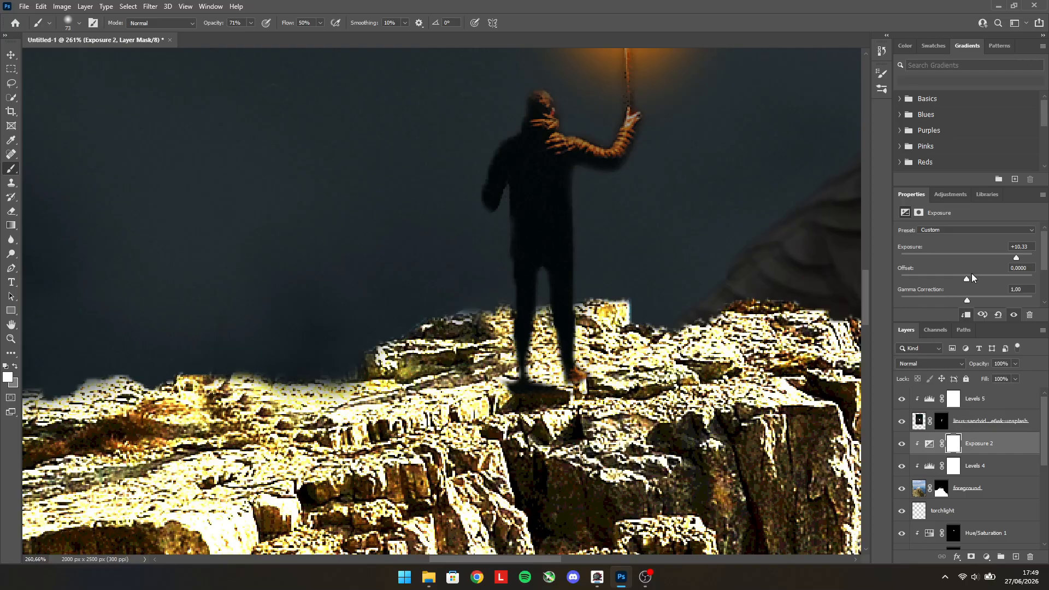
Set the foreground cliff's Exposure adjustment to +6.00 with a gamma correction of 0.58.
drag(1016, 257, 1013, 254)
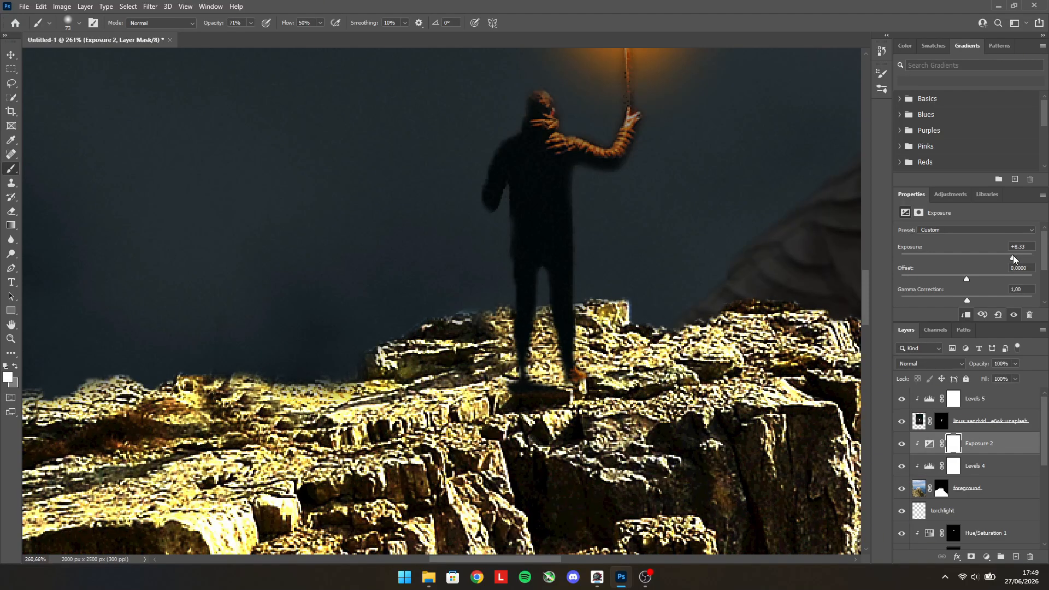
drag(968, 299, 1012, 296)
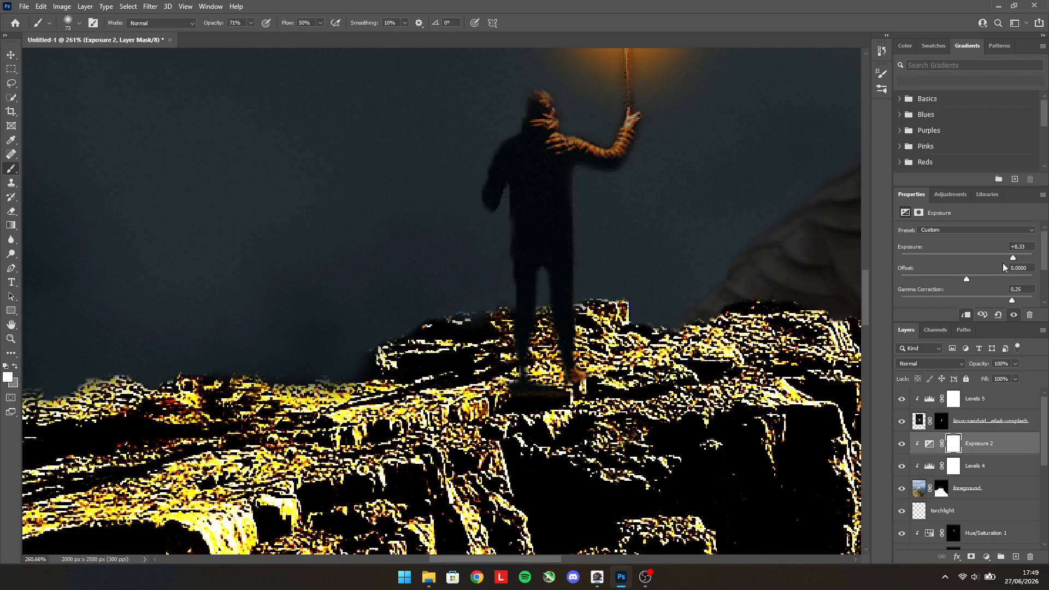
drag(1011, 258, 1013, 257)
drag(1011, 300, 988, 300)
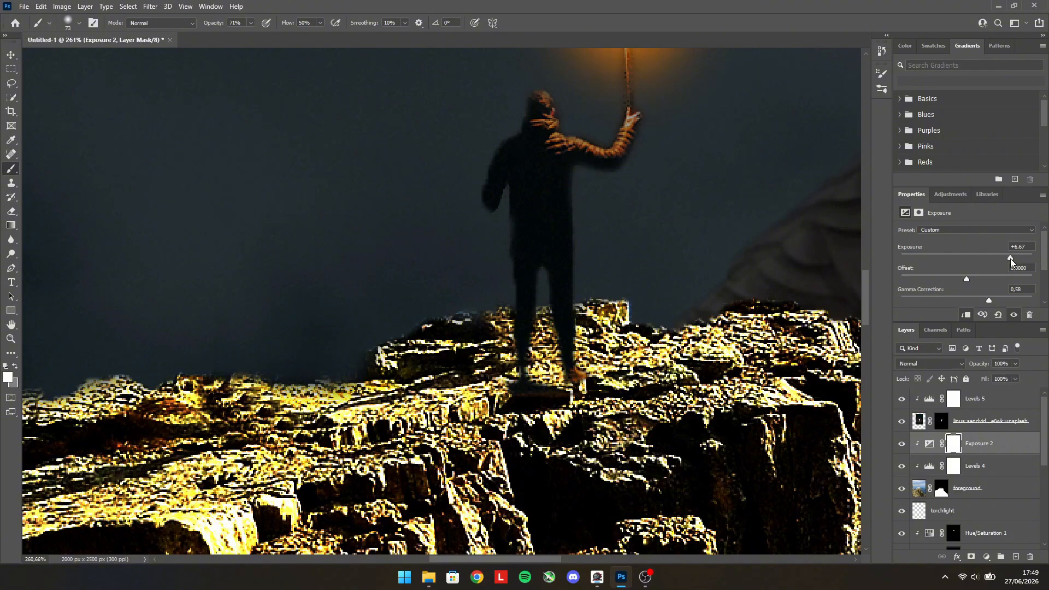
drag(1011, 257, 1008, 260)
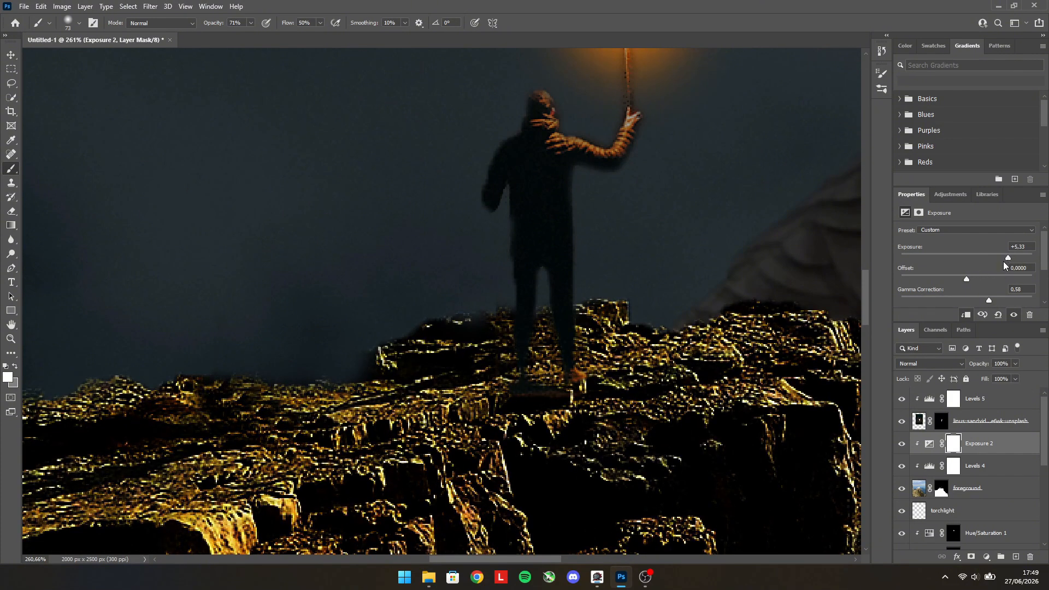
click(1004, 257)
drag(1003, 256, 966, 279)
scroll(309, 431, down, 5)
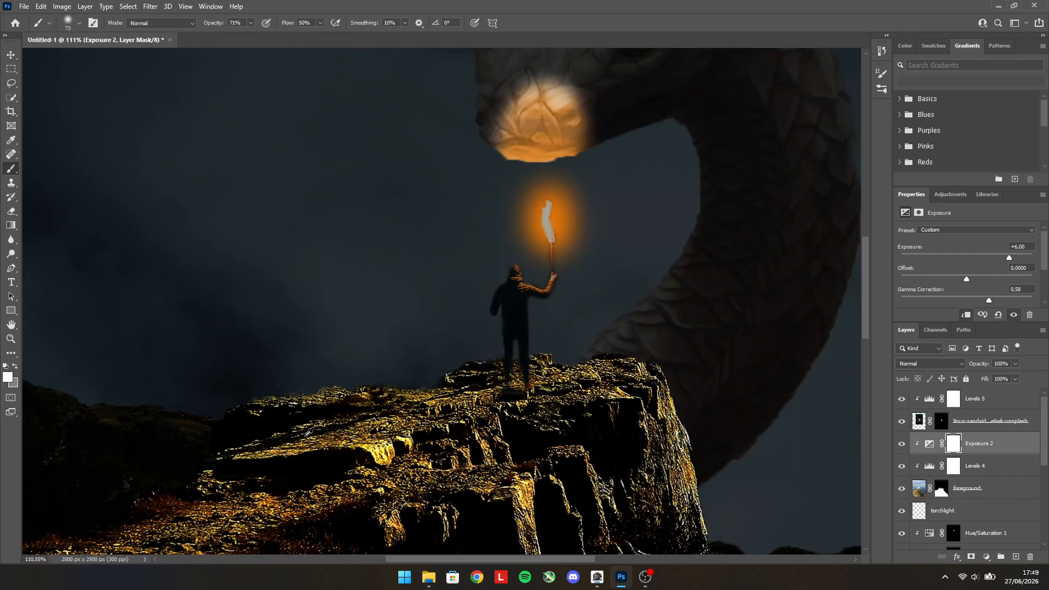
scroll(555, 402, up, 4)
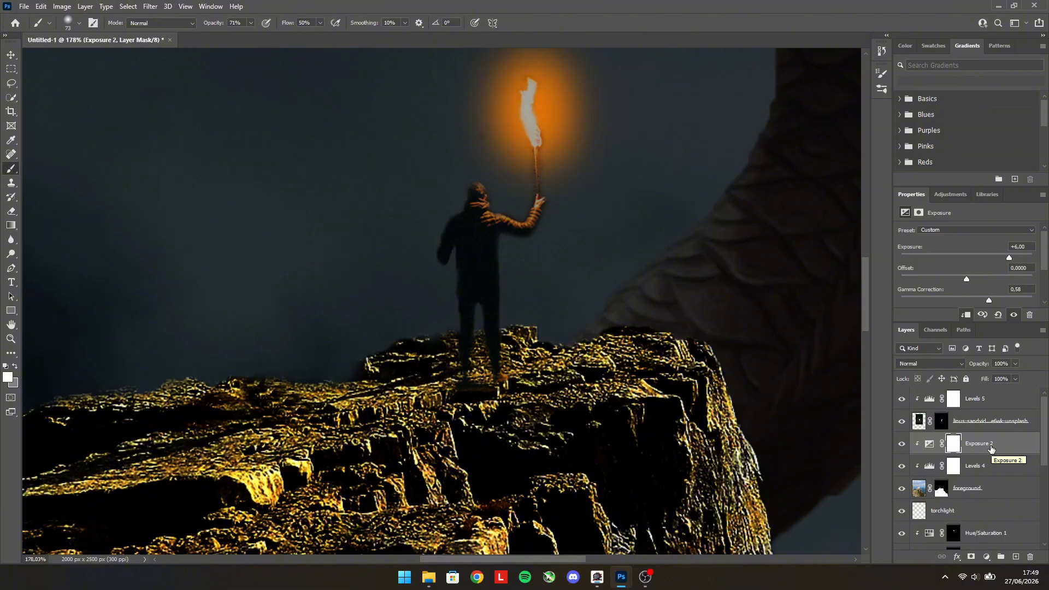
Invert the foreground Exposure mask to black and paint white over the rock around the man's feet to light it.
key(ctrl+i)
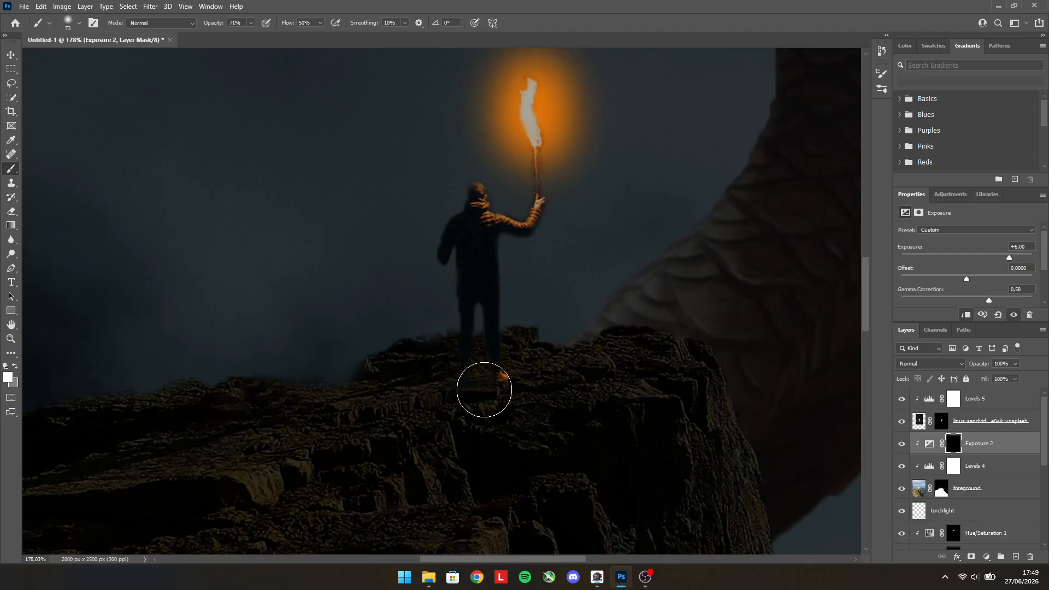
mouse_move(480, 379)
mouse_down()
mouse_move(603, 367)
mouse_move(470, 413)
mouse_move(420, 408)
mouse_move(436, 384)
mouse_move(477, 364)
mouse_move(432, 389)
mouse_move(413, 425)
mouse_move(444, 430)
mouse_move(498, 417)
mouse_move(609, 370)
mouse_move(537, 390)
mouse_move(497, 416)
mouse_move(446, 427)
mouse_move(410, 418)
mouse_move(436, 385)
mouse_move(518, 372)
mouse_up()
scroll(578, 473, down, 4)
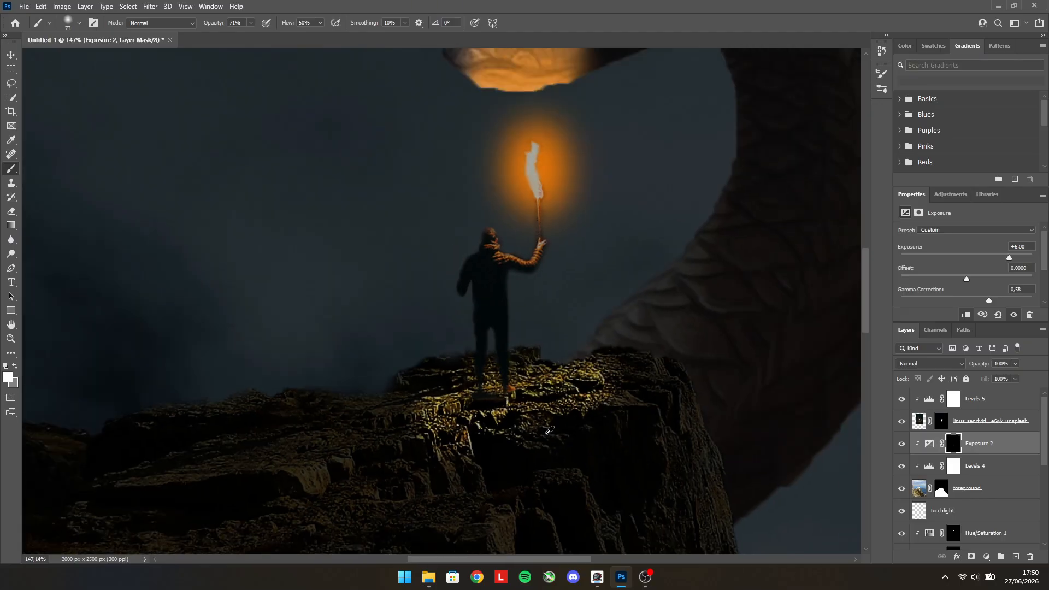
scroll(471, 410, up, 2)
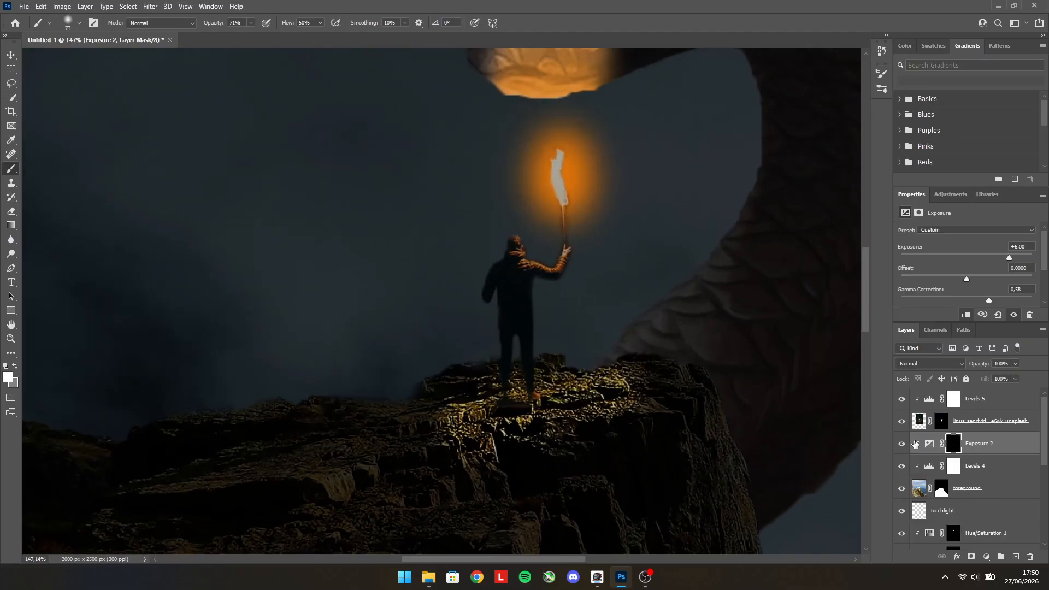
Add a Hue/Saturation adjustment above the foreground's Exposure and colorize it with hue 27, saturation 68 and lightness +8.
click(939, 195)
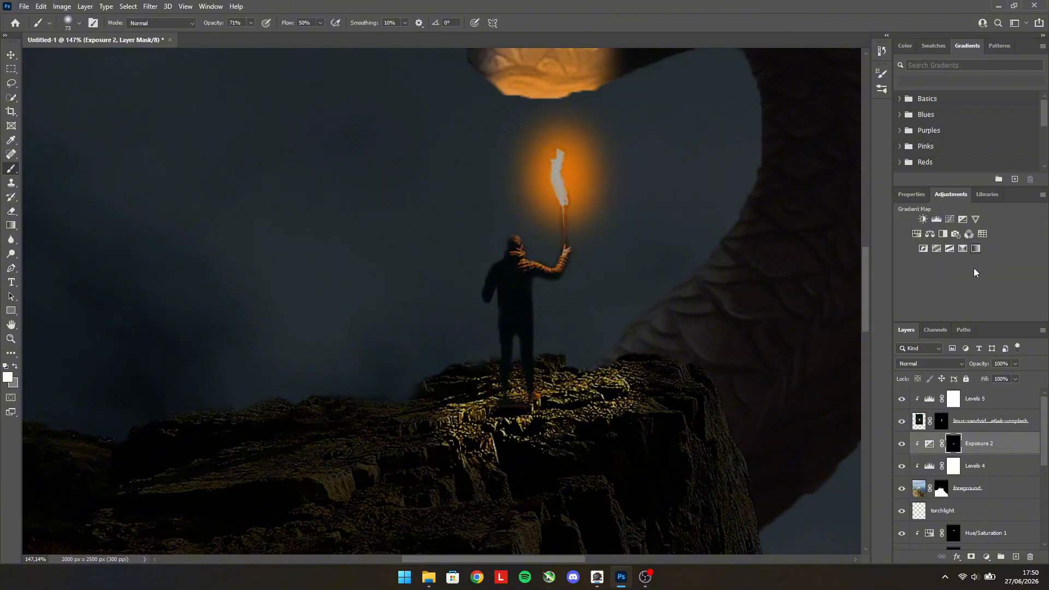
click(918, 236)
scroll(948, 279, down, 1)
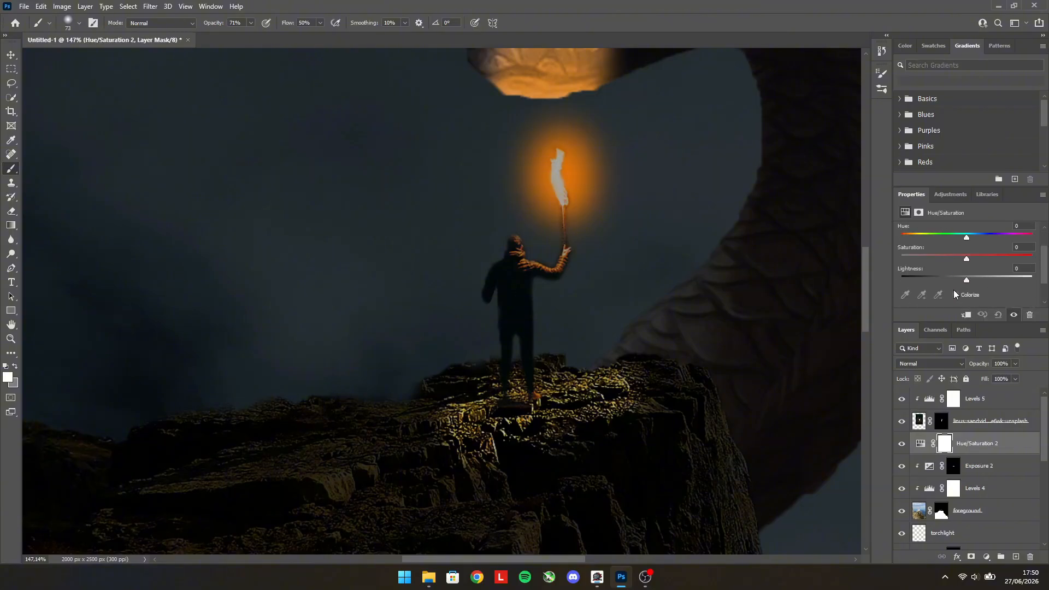
click(955, 295)
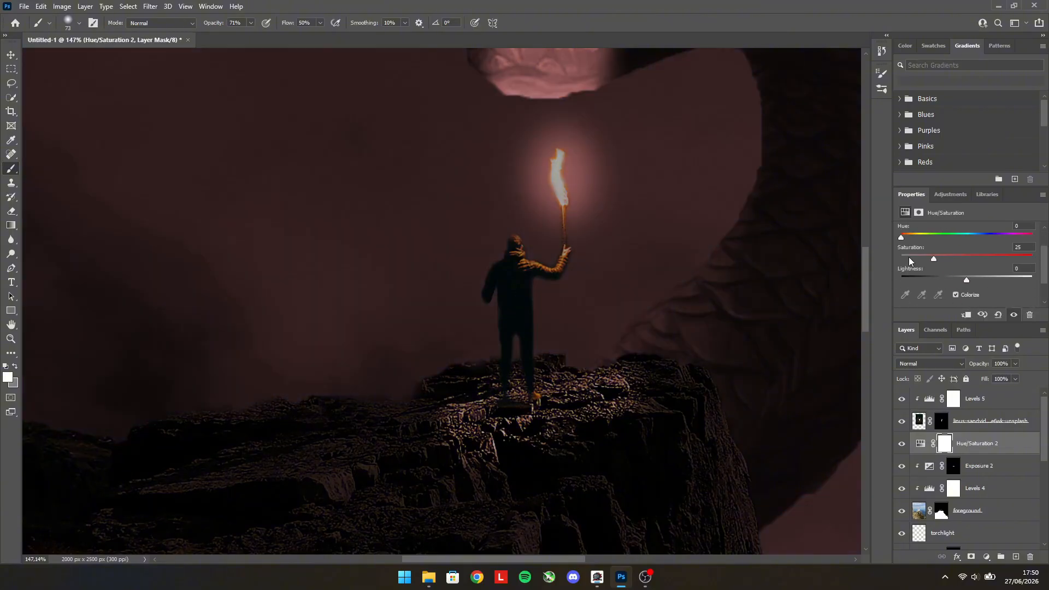
drag(900, 239, 907, 239)
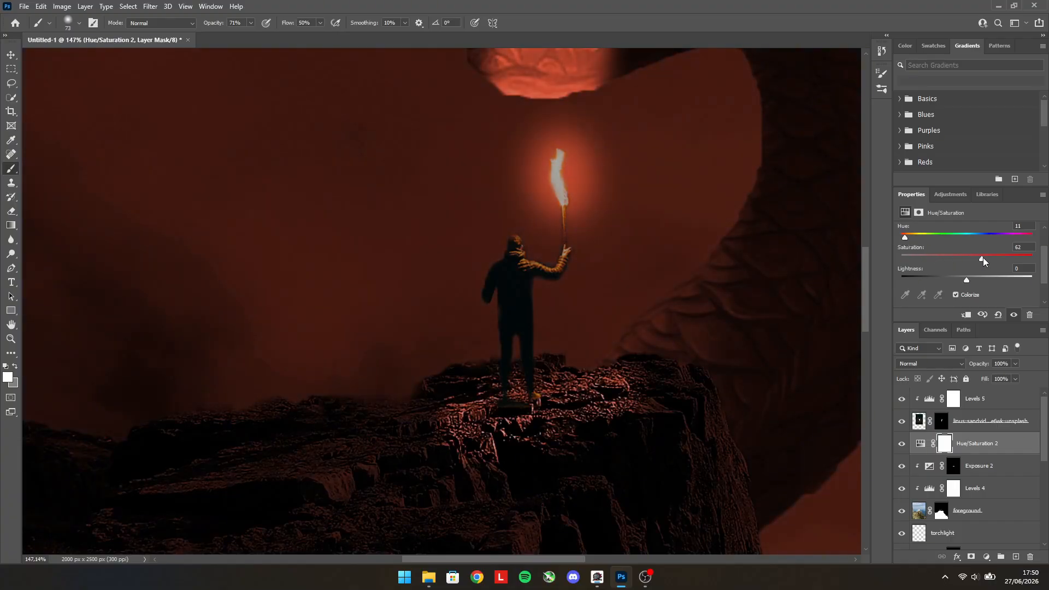
drag(983, 257, 984, 257)
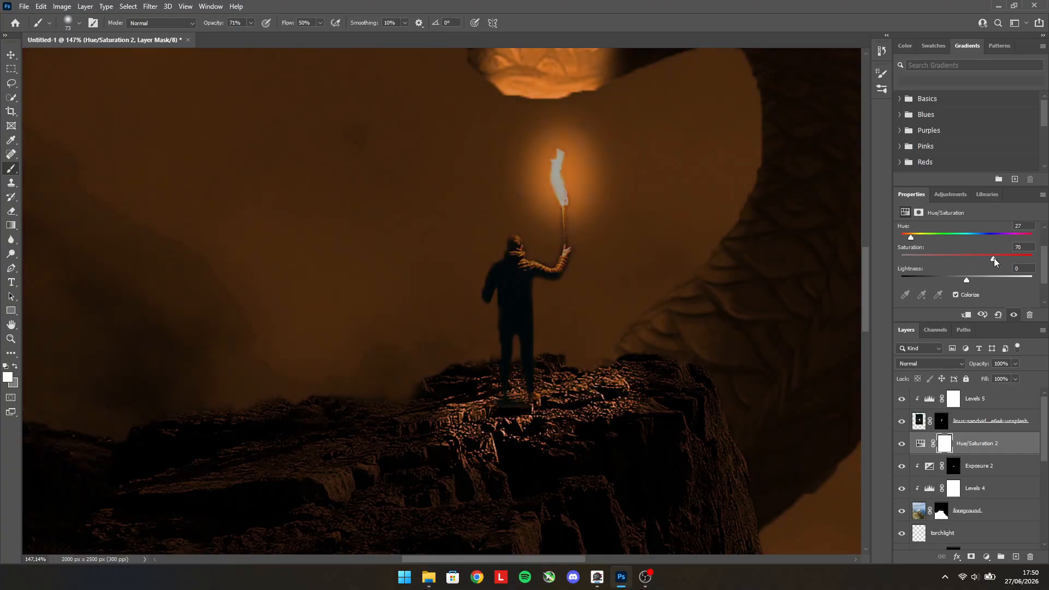
drag(967, 280, 990, 260)
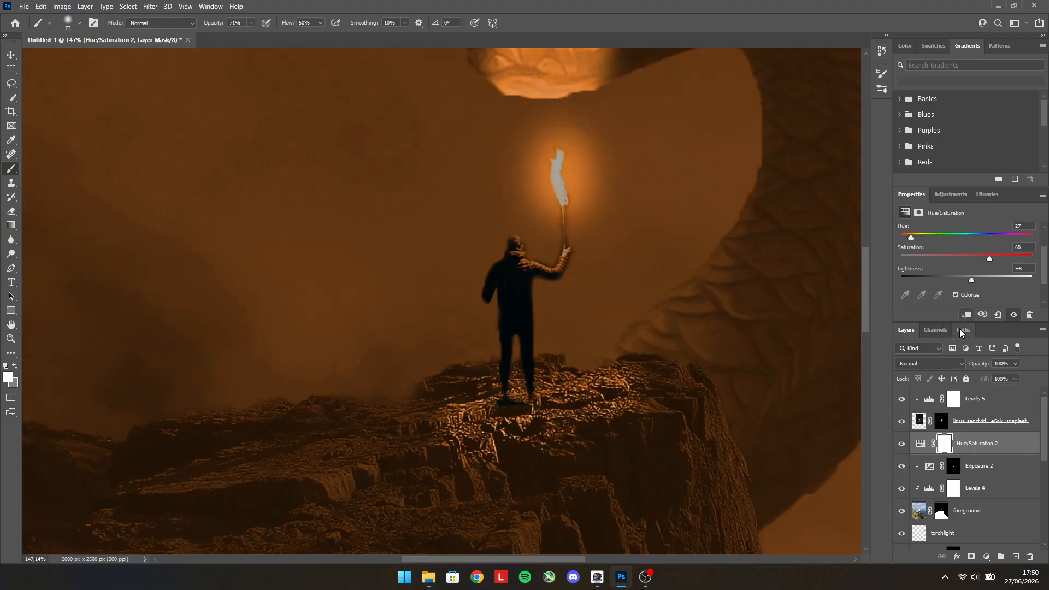
Clip the new Hue/Saturation adjustment to the foreground cliff layer.
scroll(966, 462, down, 3)
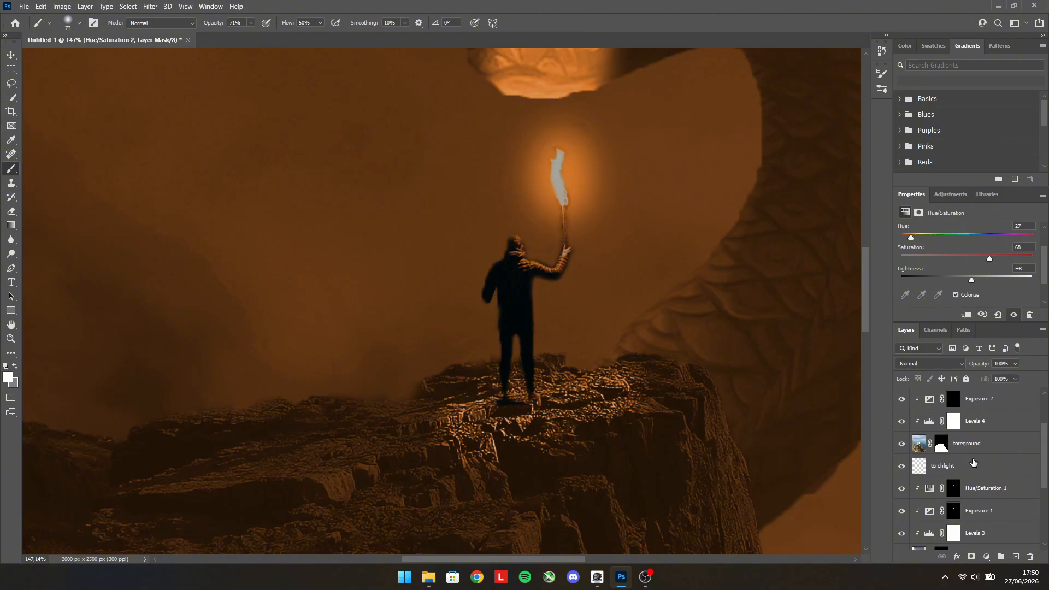
scroll(962, 418, up, 2)
right_click(963, 420)
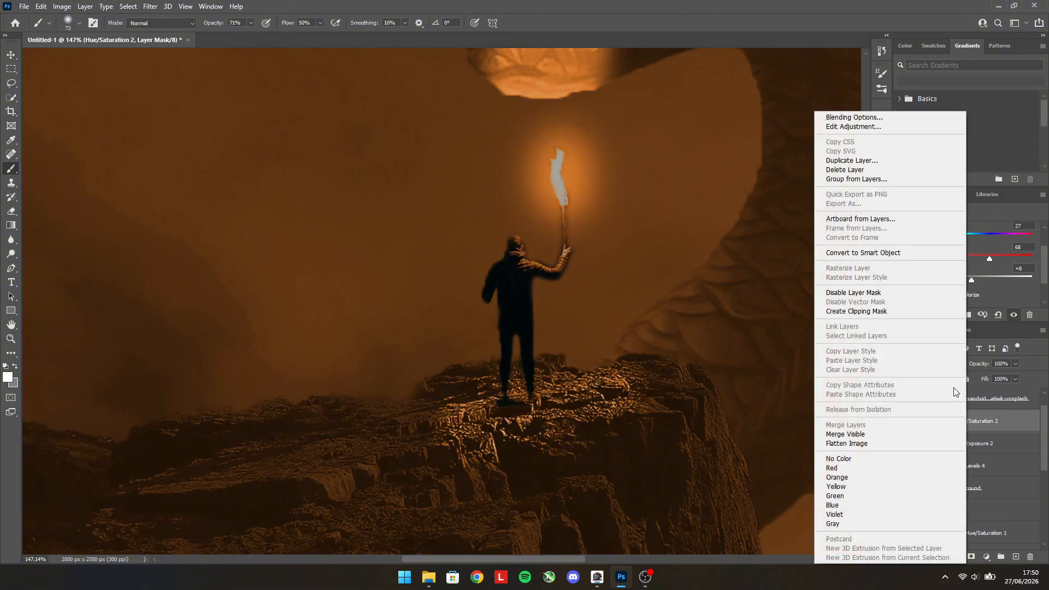
click(867, 311)
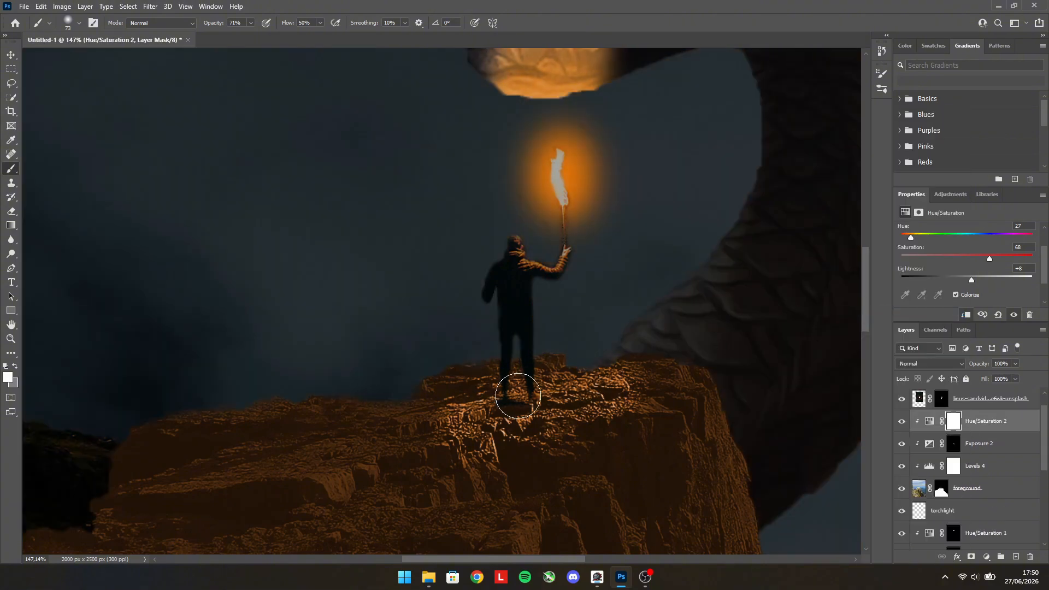
Invert the cliff's Hue/Saturation mask to black and paint white over the lit rock around the man's feet to tint it orange.
key(ctrl+i)
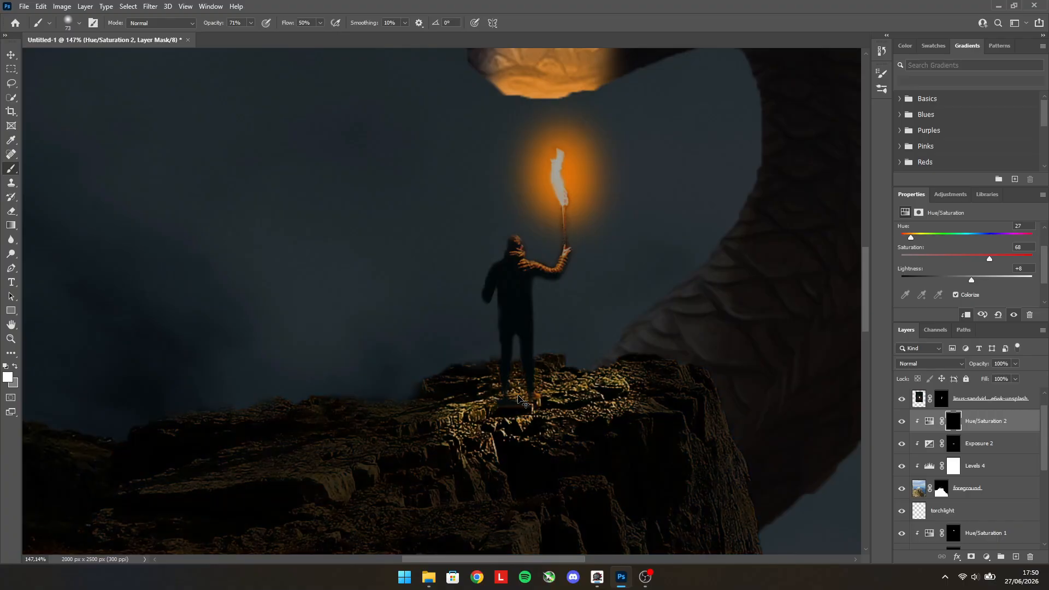
mouse_move(472, 413)
mouse_down()
mouse_move(613, 381)
mouse_move(617, 390)
mouse_move(472, 437)
mouse_move(488, 436)
mouse_move(613, 397)
mouse_move(509, 382)
mouse_move(454, 405)
mouse_move(454, 429)
mouse_move(485, 443)
mouse_move(578, 401)
mouse_move(616, 399)
mouse_move(546, 381)
mouse_move(466, 410)
mouse_move(492, 432)
mouse_up()
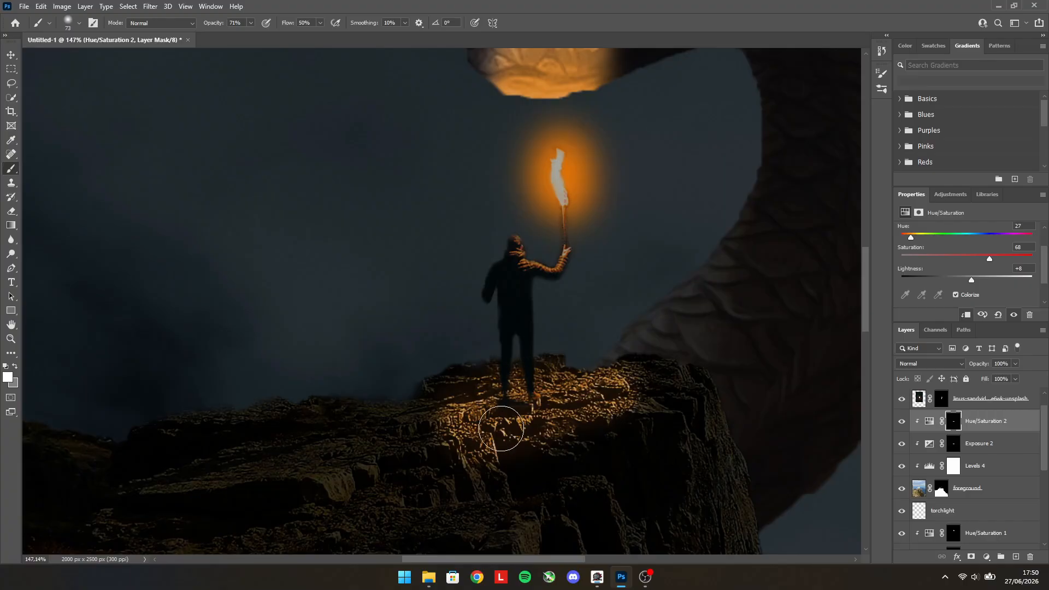
scroll(545, 391, down, 3)
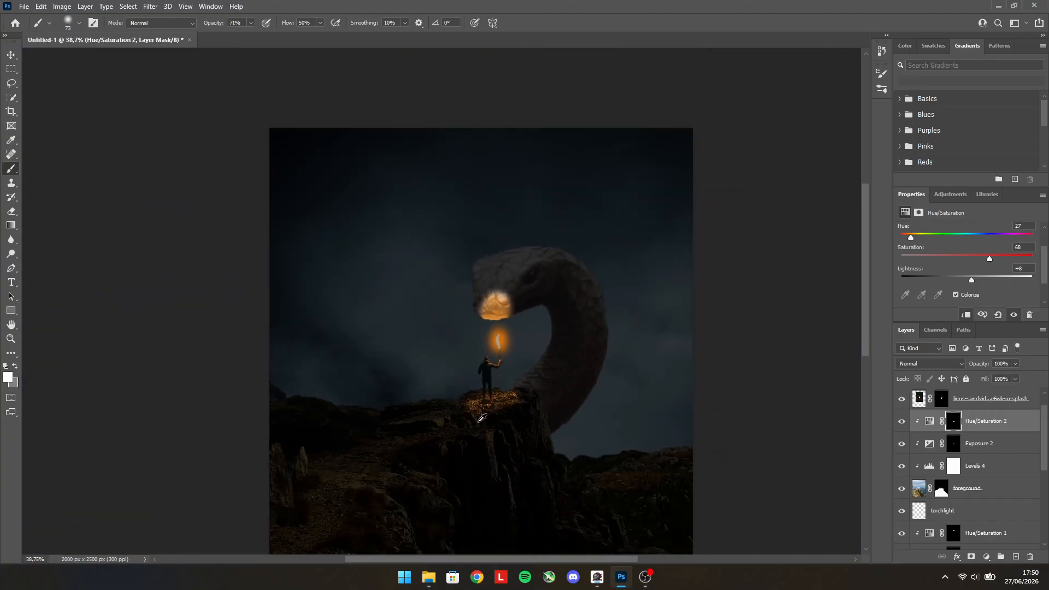
scroll(471, 427, up, 5)
scroll(458, 441, up, 4)
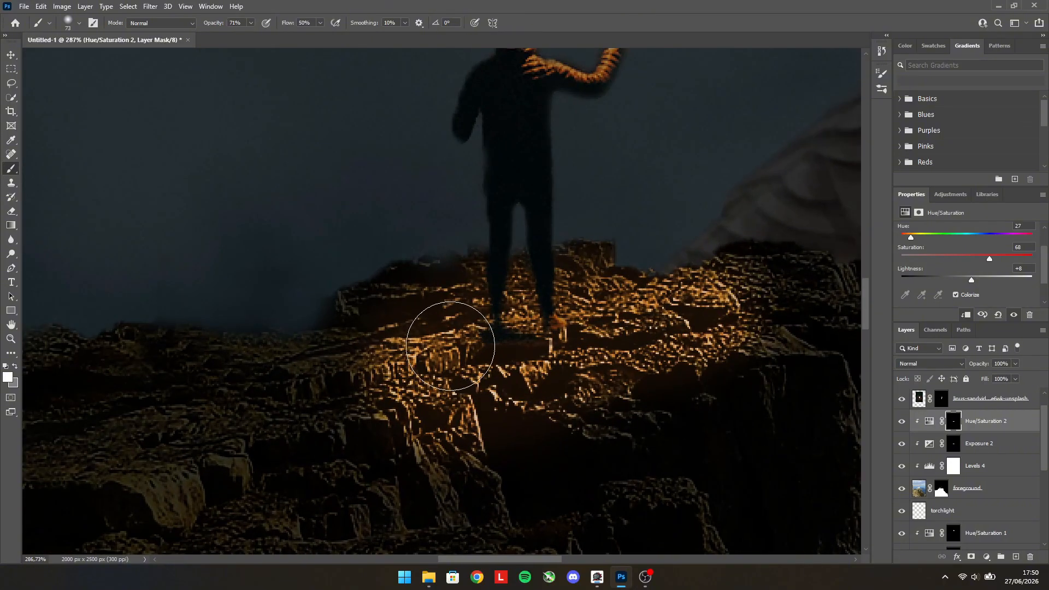
scroll(459, 353, down, 3)
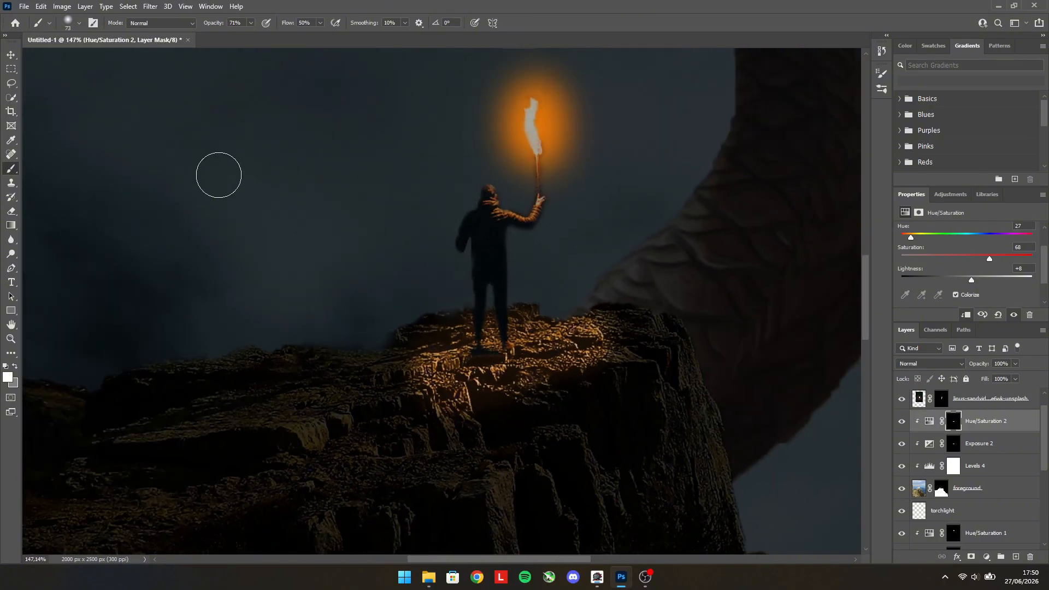
scroll(912, 435, up, 1)
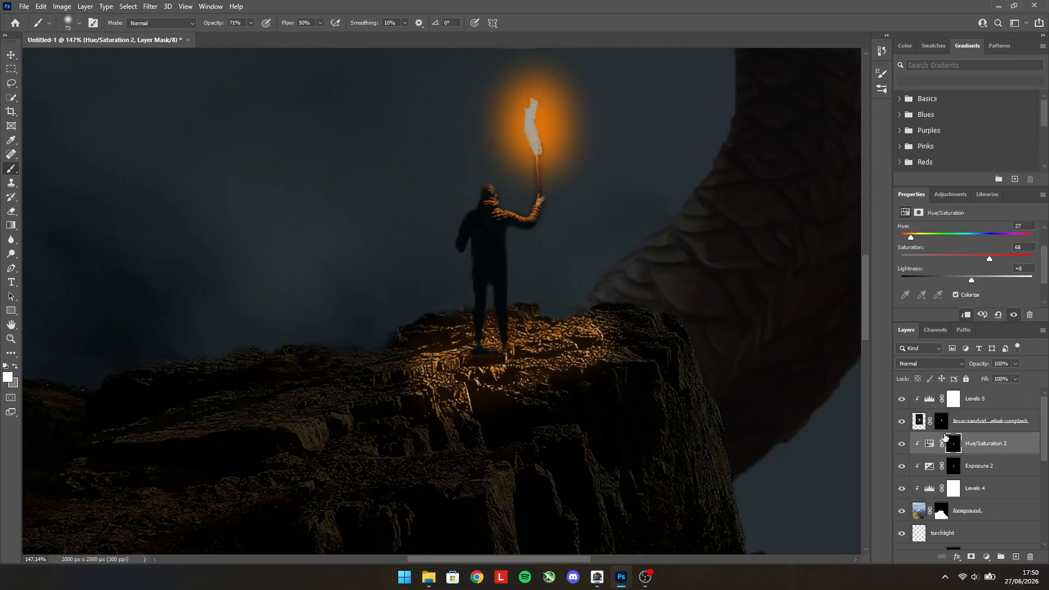
Duplicate the torch-bearing man's layer and put the copy into free transform.
click(989, 427)
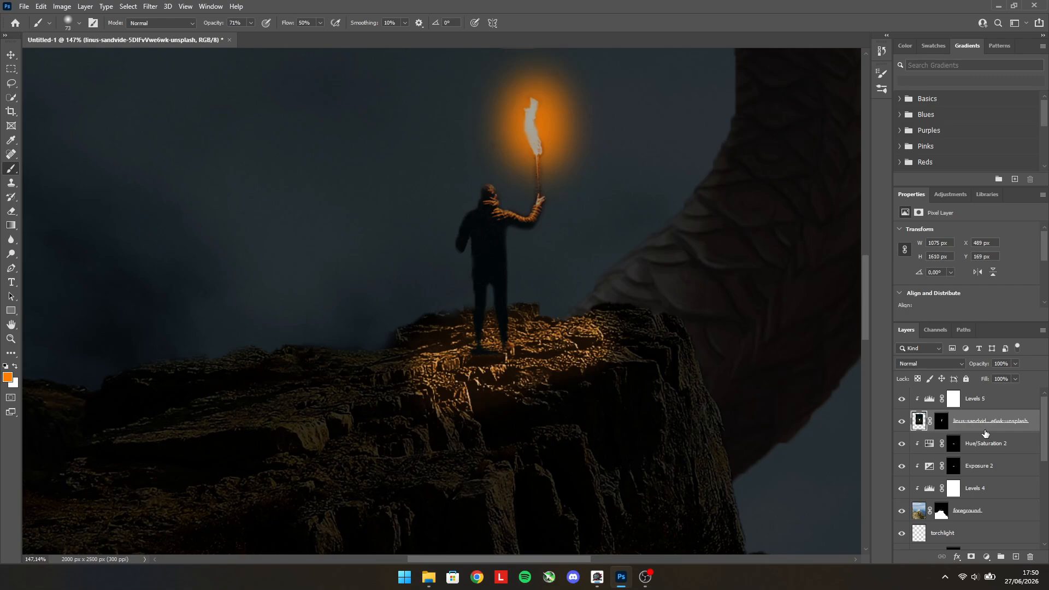
scroll(980, 427, down, 8)
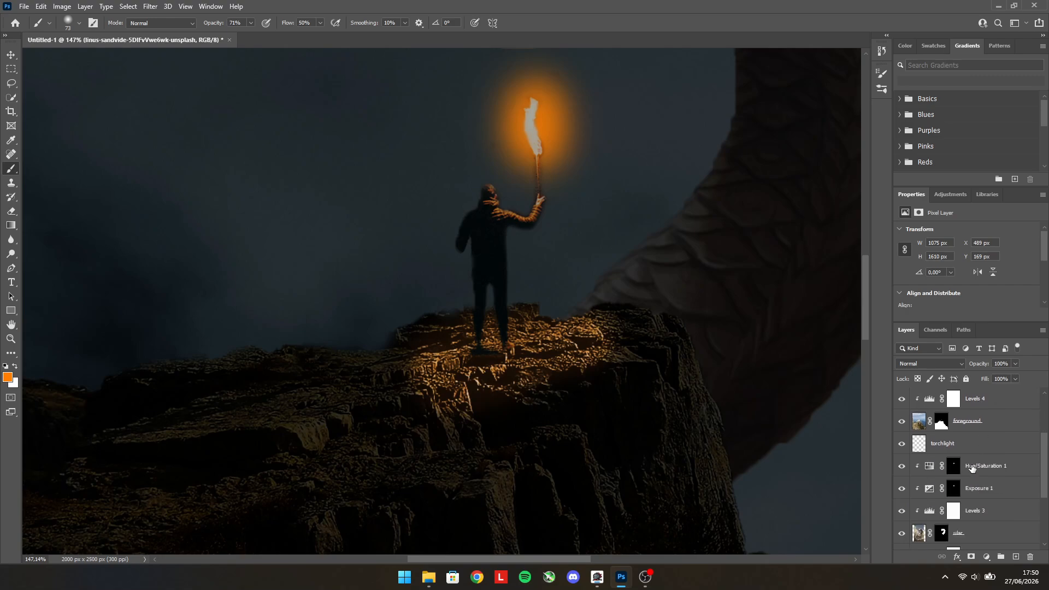
scroll(959, 489, down, 2)
scroll(960, 485, up, 8)
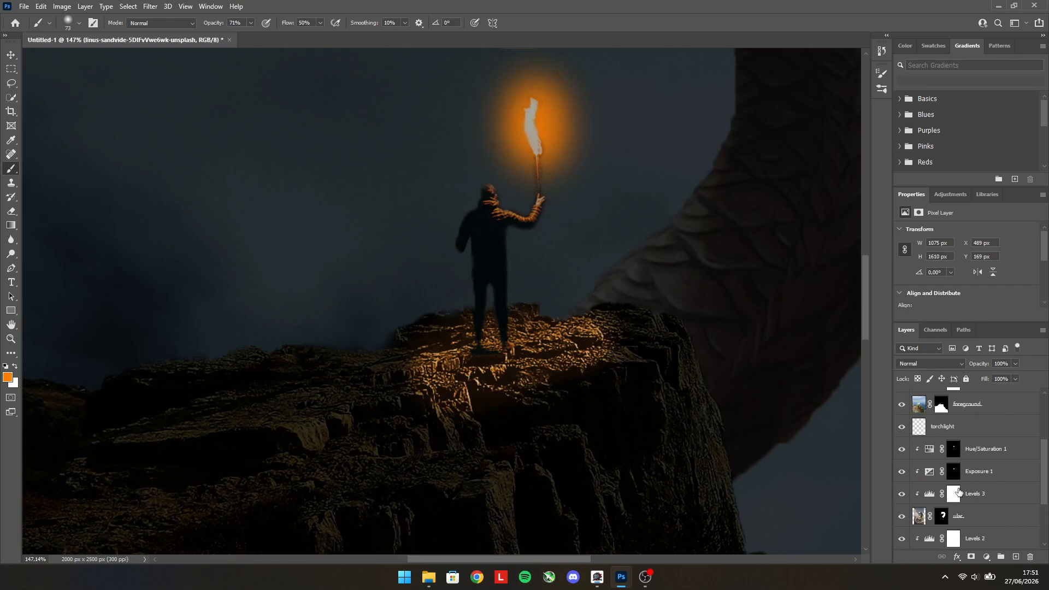
scroll(966, 510, up, 1)
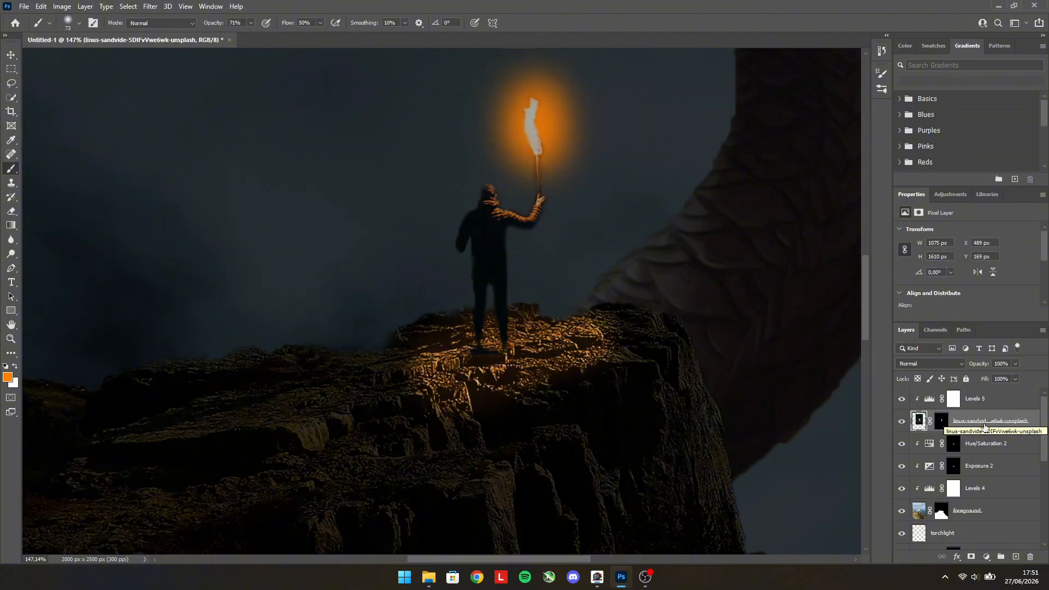
key(ctrl+j)
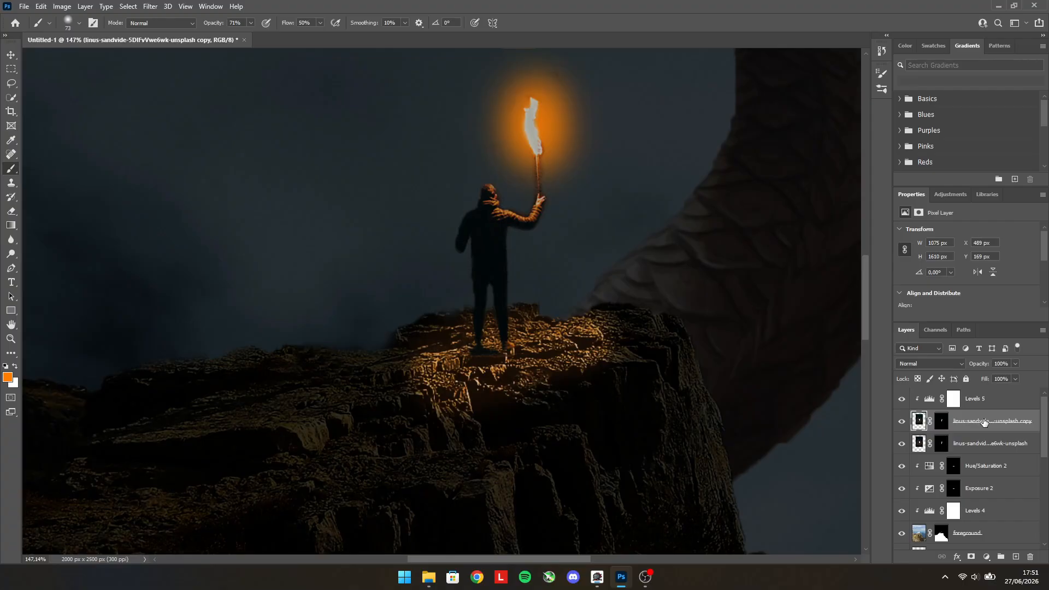
key(ctrl+t)
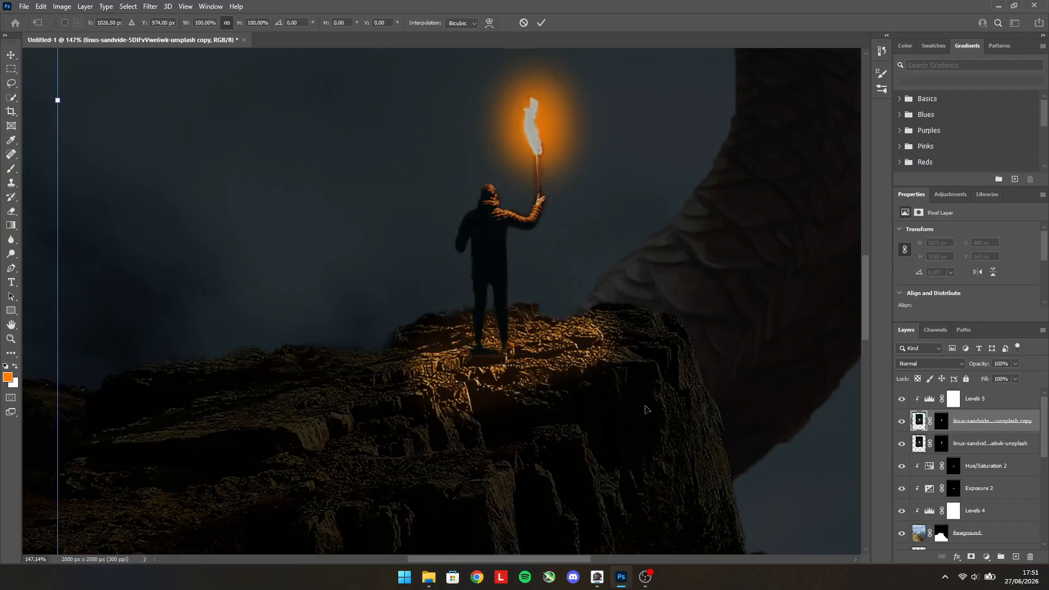
scroll(610, 407, down, 5)
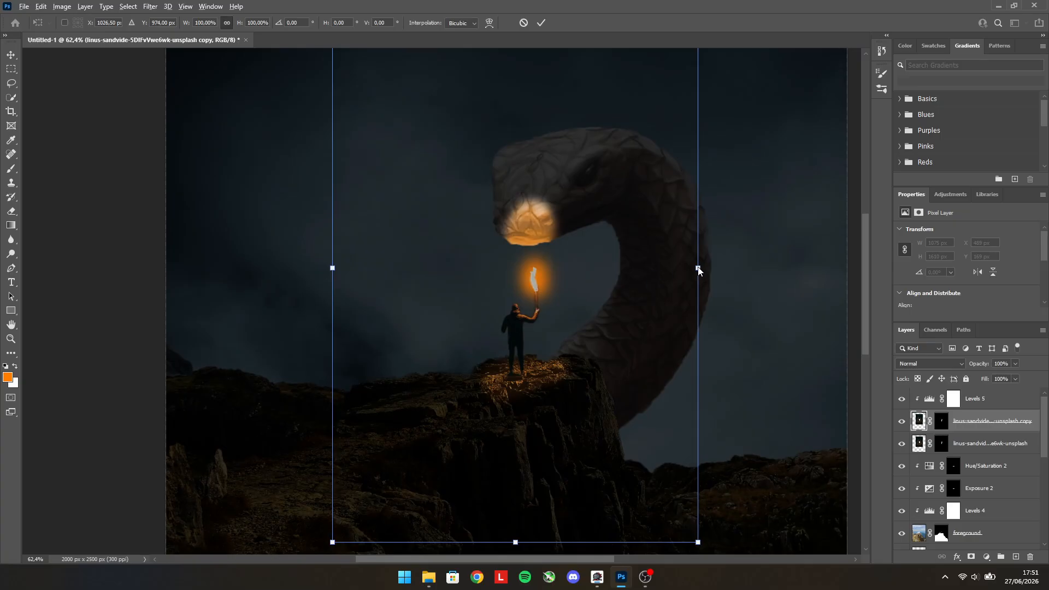
drag(698, 268, 655, 267)
scroll(492, 343, down, 1)
scroll(491, 342, up, 1)
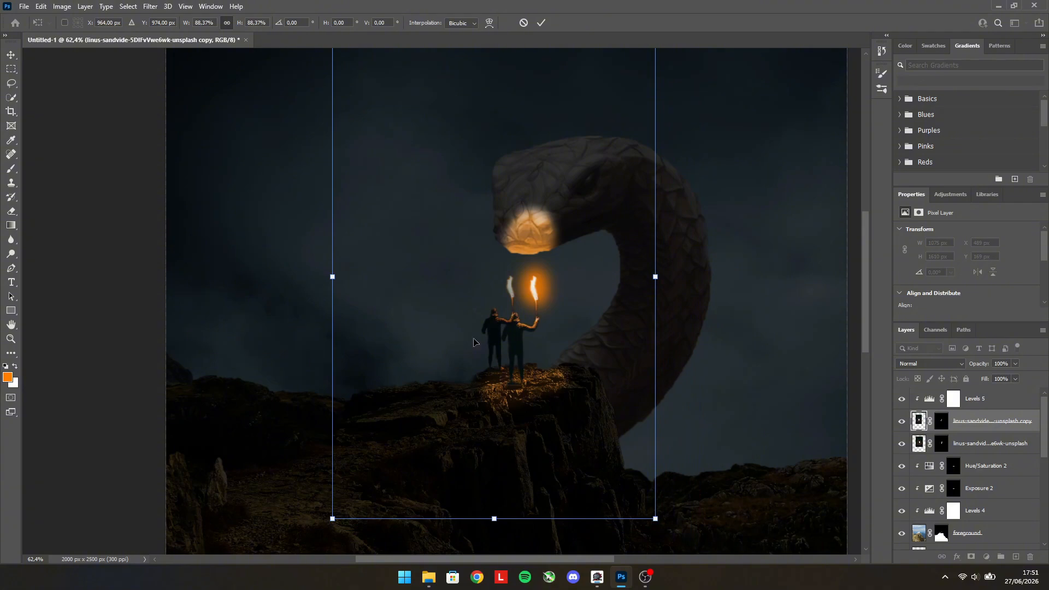
drag(331, 521, 375, 459)
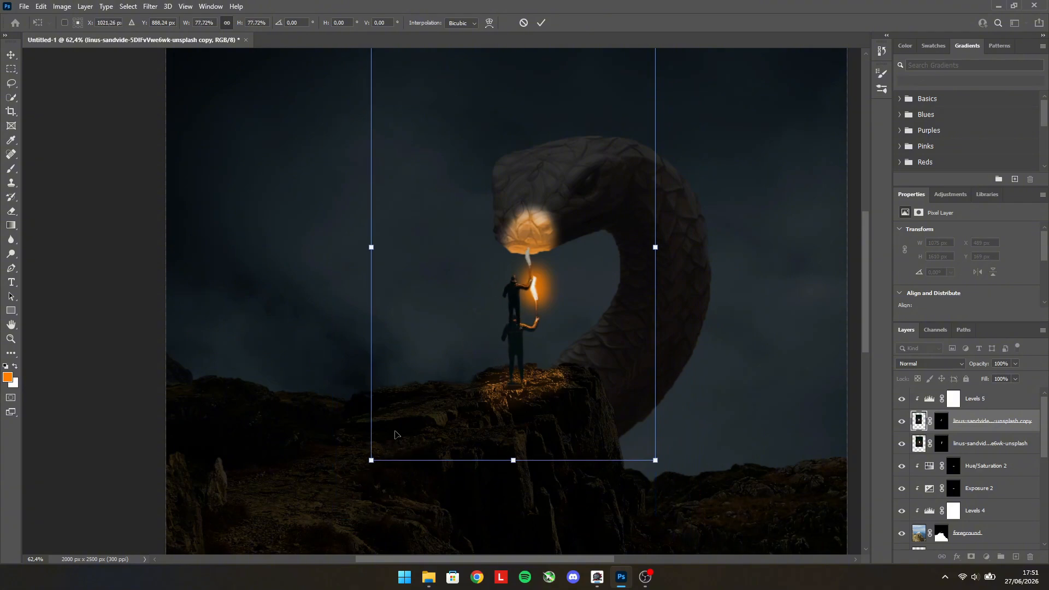
drag(468, 304, 421, 341)
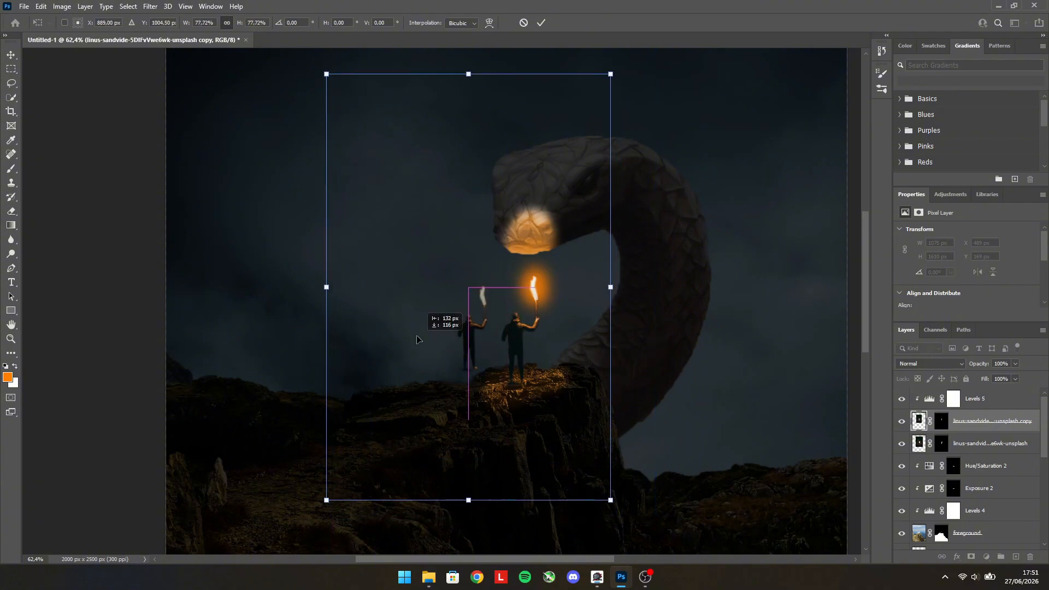
key(ctrl+z)
key(ctrl+z)
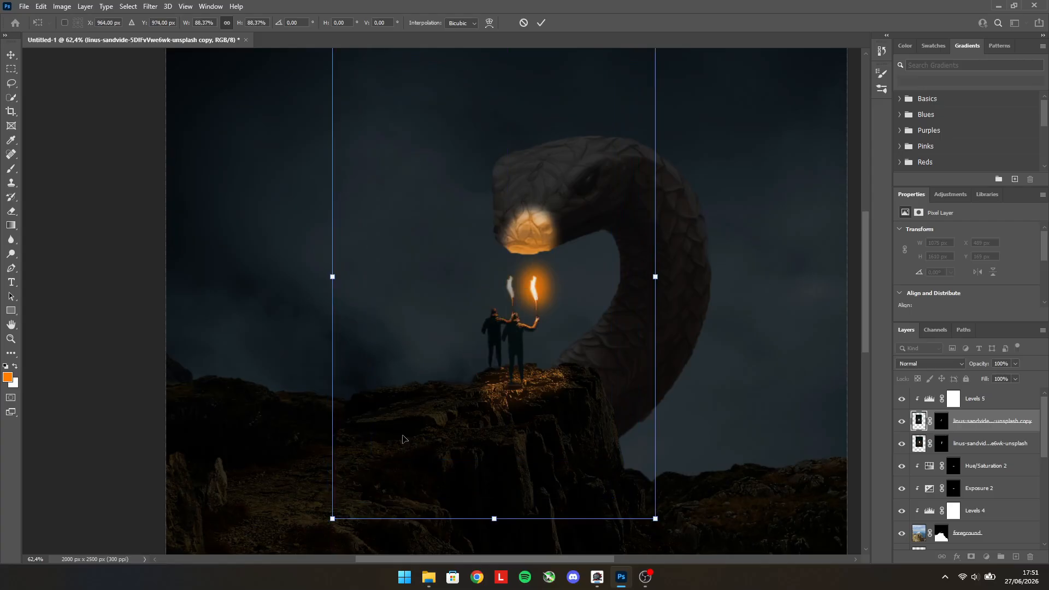
key(ctrl+z)
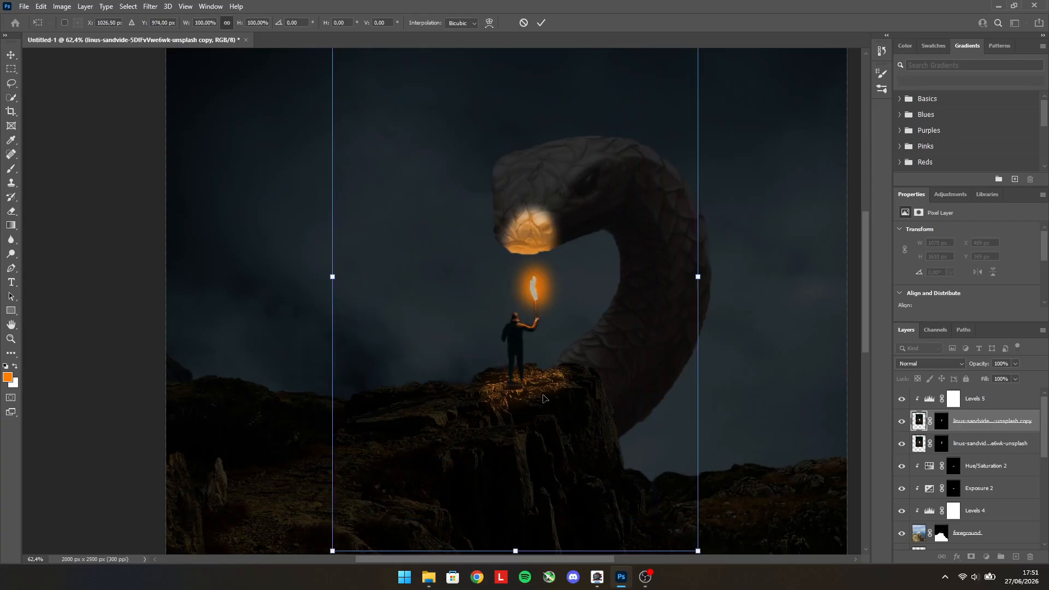
Scale the man's copy to 99.76% and rotate it about -130° so the figure points downhill.
scroll(543, 398, up, 4)
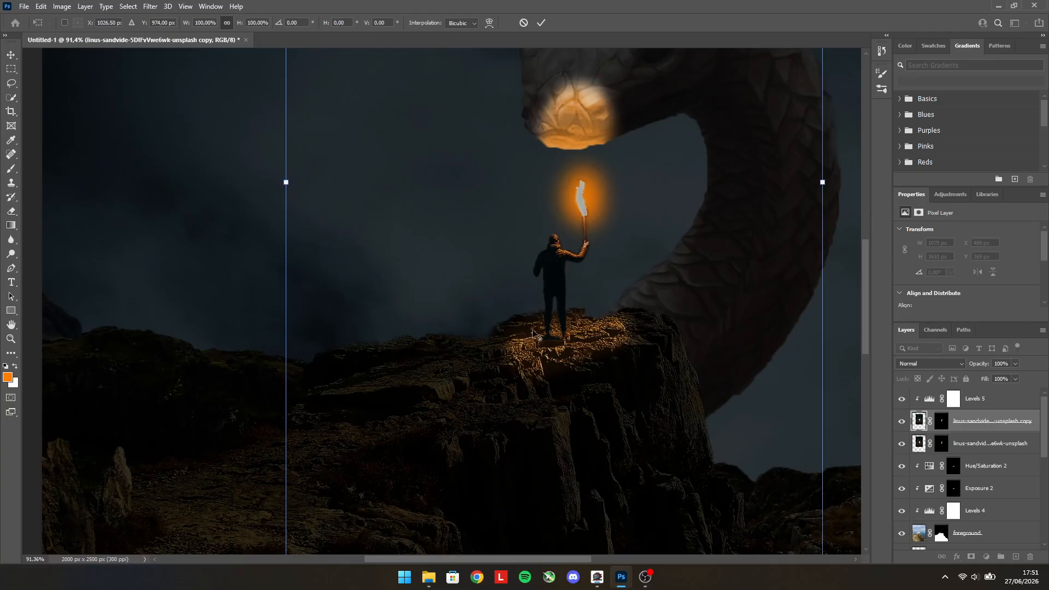
scroll(533, 331, up, 1)
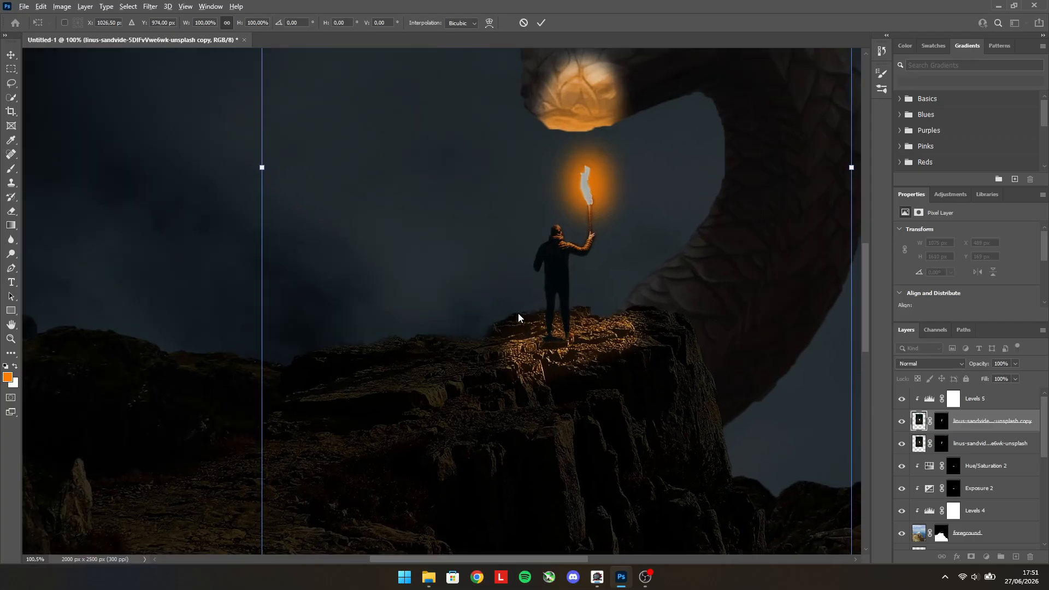
scroll(518, 317, down, 3)
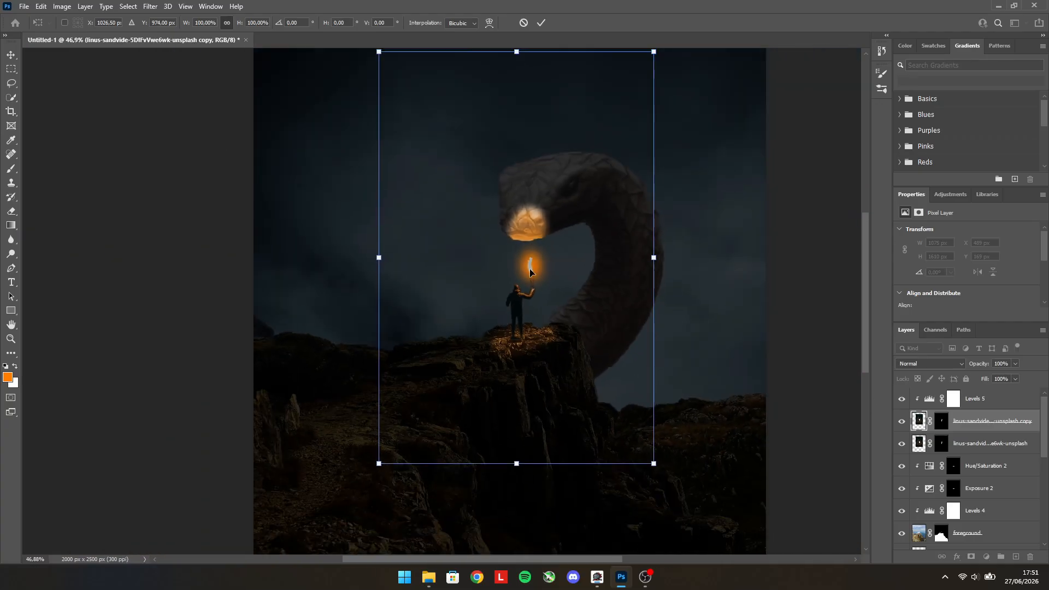
mouse_move(653, 51)
mouse_down()
mouse_move(649, 62)
mouse_move(658, 55)
mouse_up()
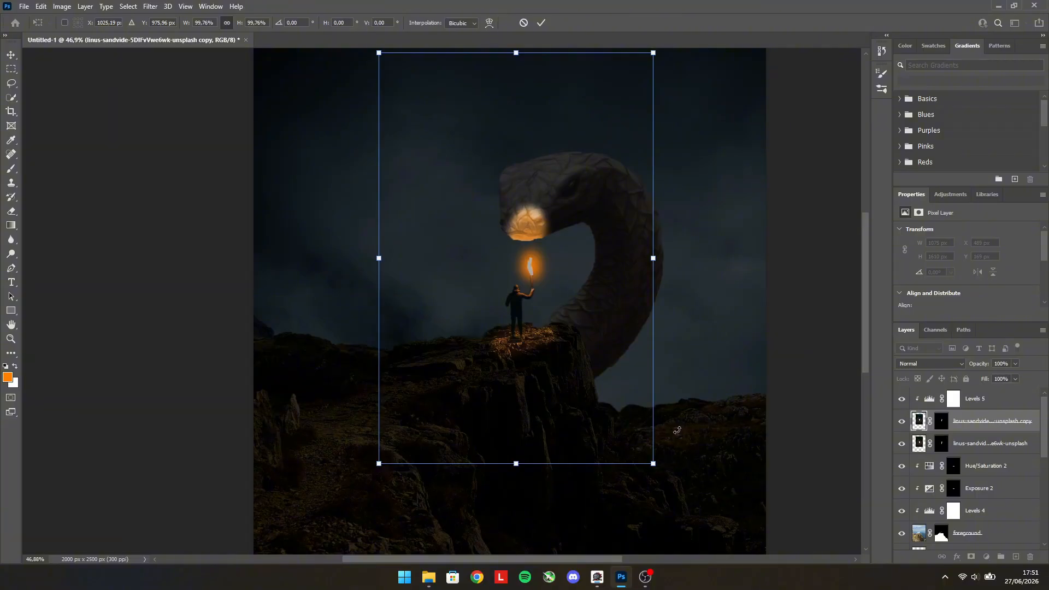
drag(677, 431, 555, 145)
scroll(556, 244, down, 2)
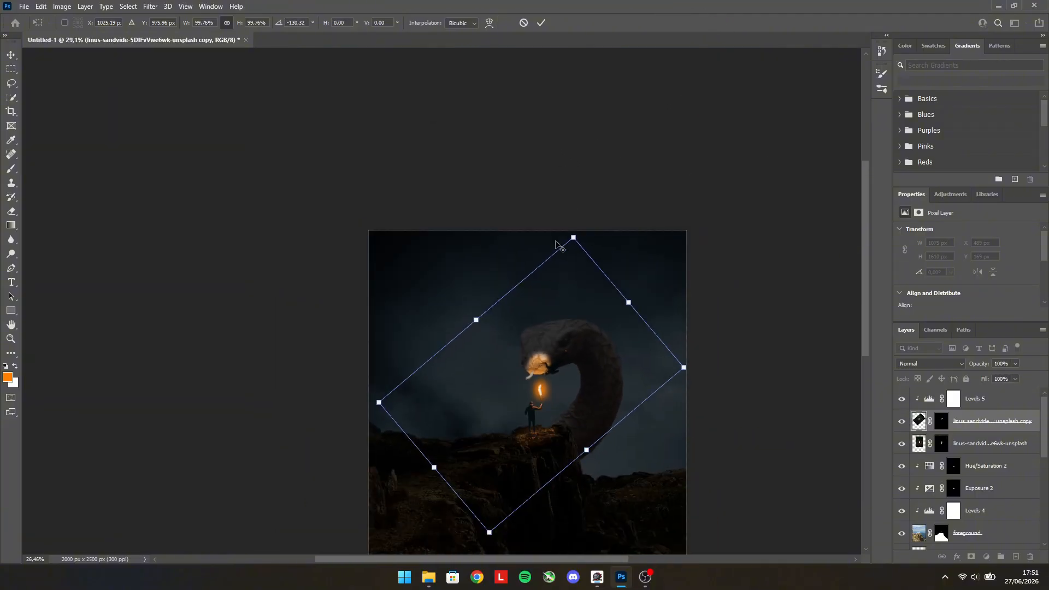
scroll(562, 363, up, 2)
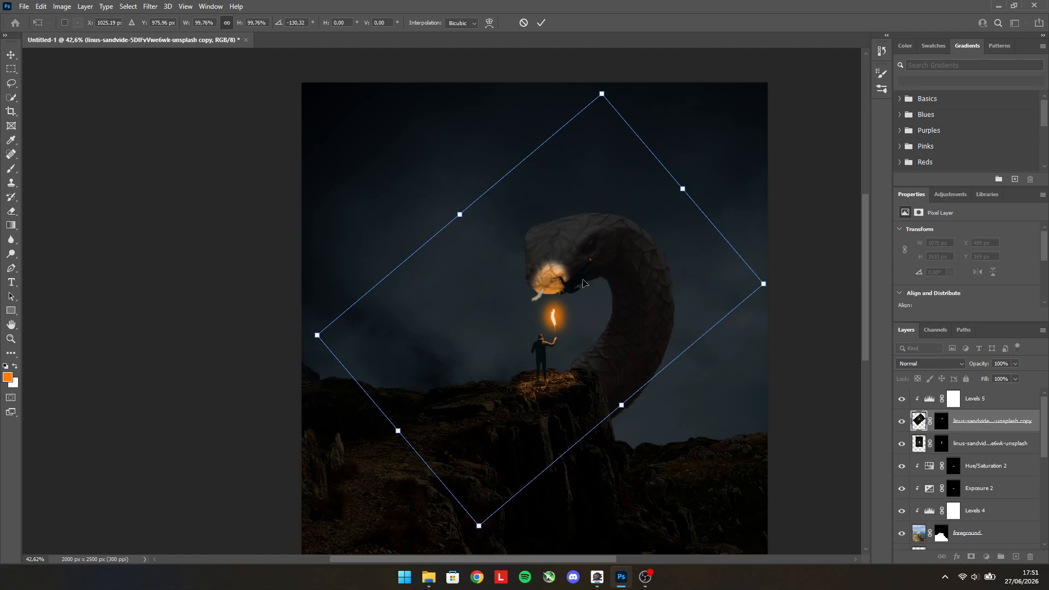
Move the rotated copy onto the cliff so its feet meet the standing man's feet, and apply the transform.
drag(601, 273, 519, 415)
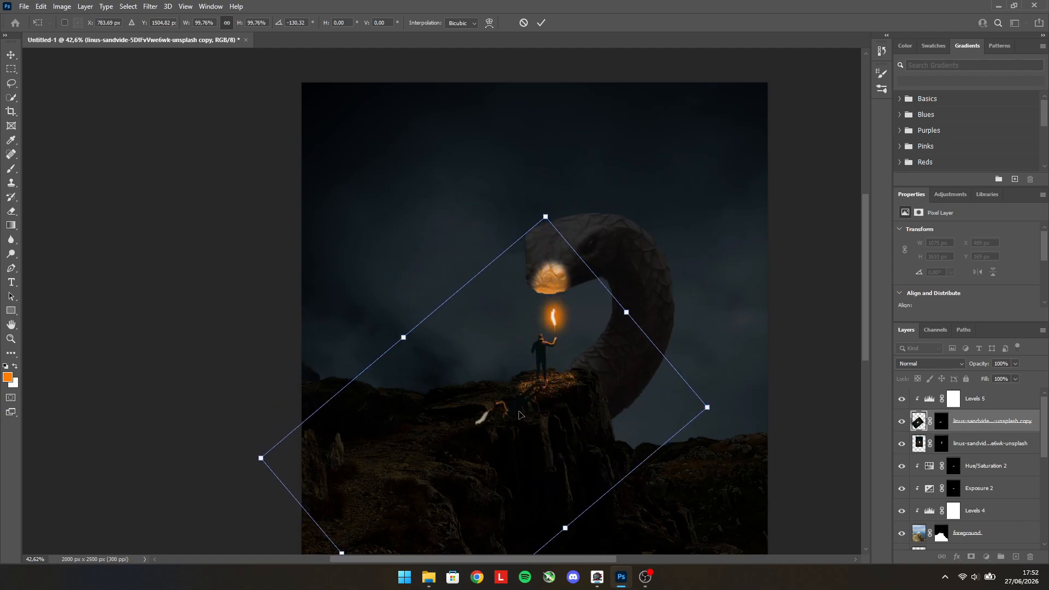
scroll(519, 421, up, 4)
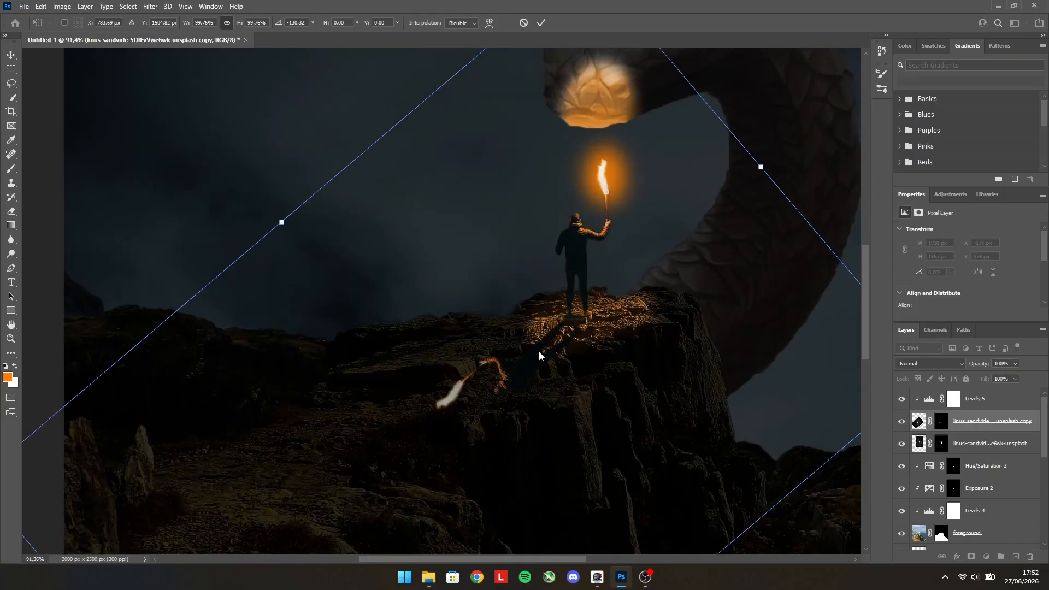
mouse_move(539, 383)
mouse_down()
mouse_move(546, 364)
mouse_move(535, 369)
mouse_up()
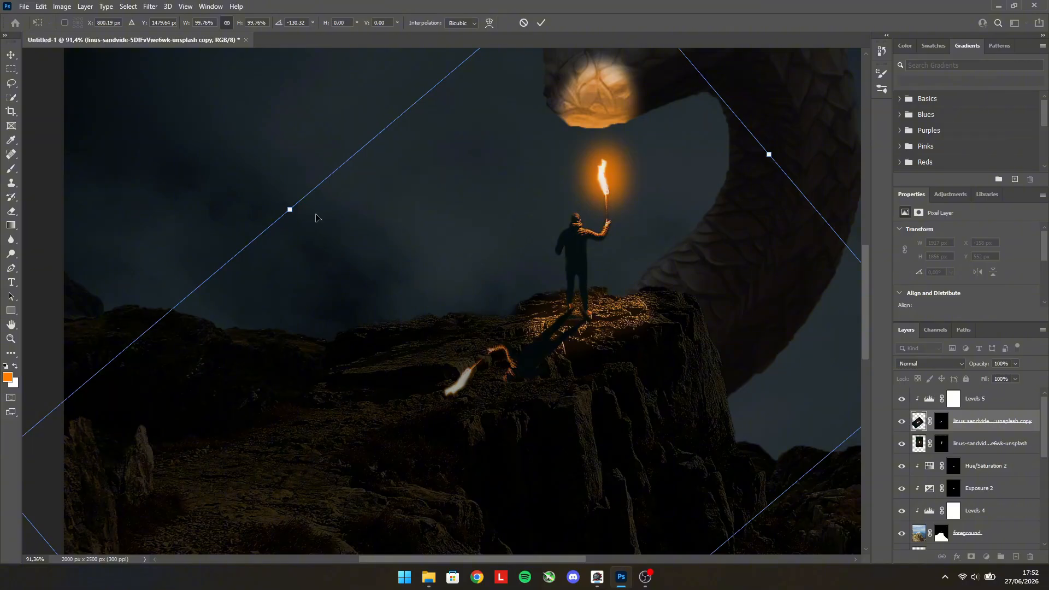
scroll(533, 323, up, 6)
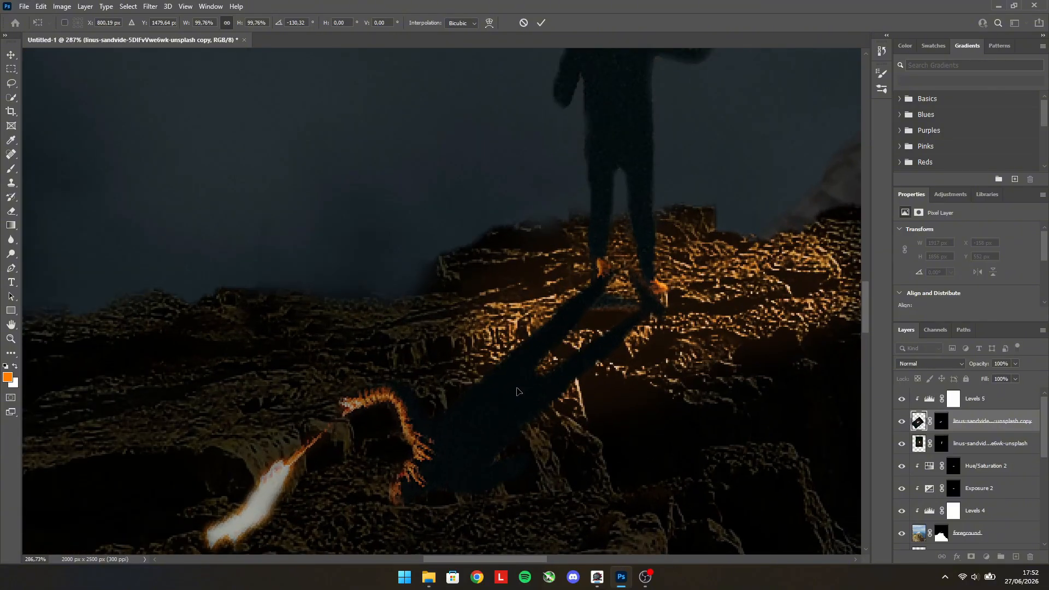
mouse_move(520, 417)
mouse_down()
mouse_move(522, 390)
mouse_move(510, 423)
mouse_move(520, 413)
mouse_up()
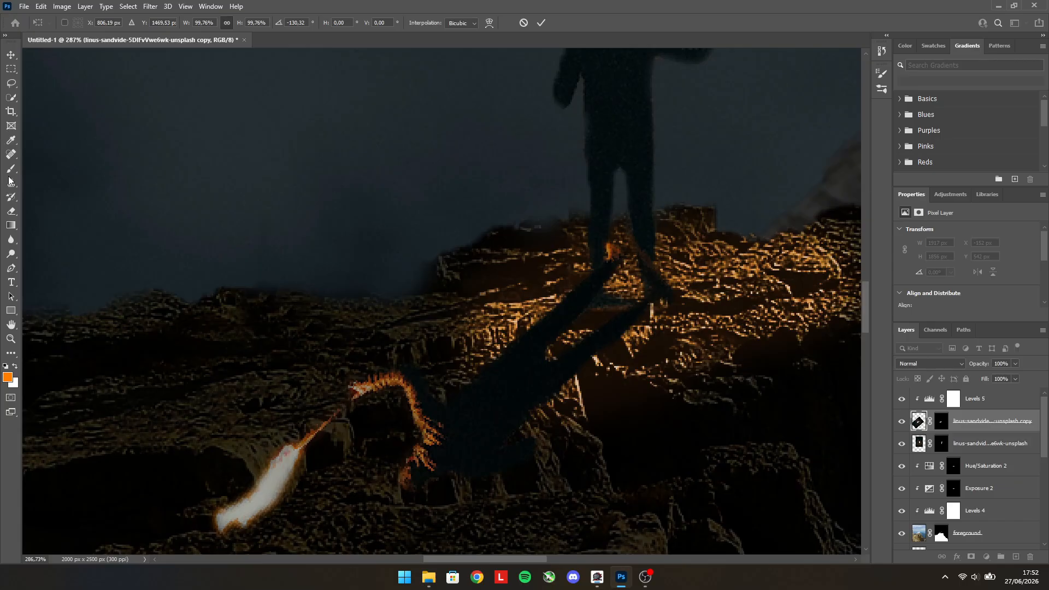
click(12, 215)
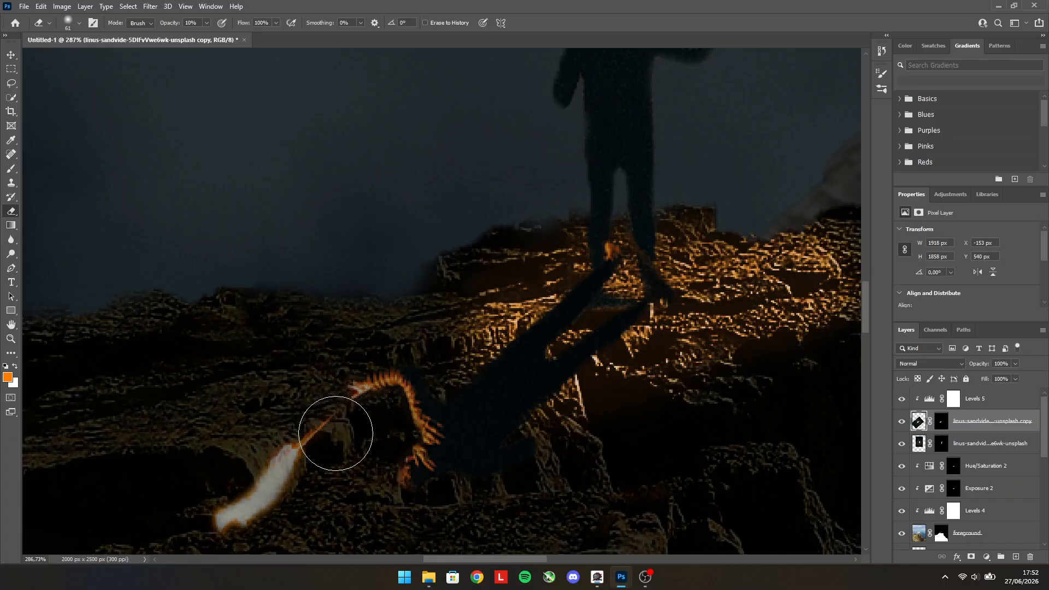
Convert the rotated copy and its layer mask to a smart object and rasterize it for erasing.
scroll(433, 357, down, 5)
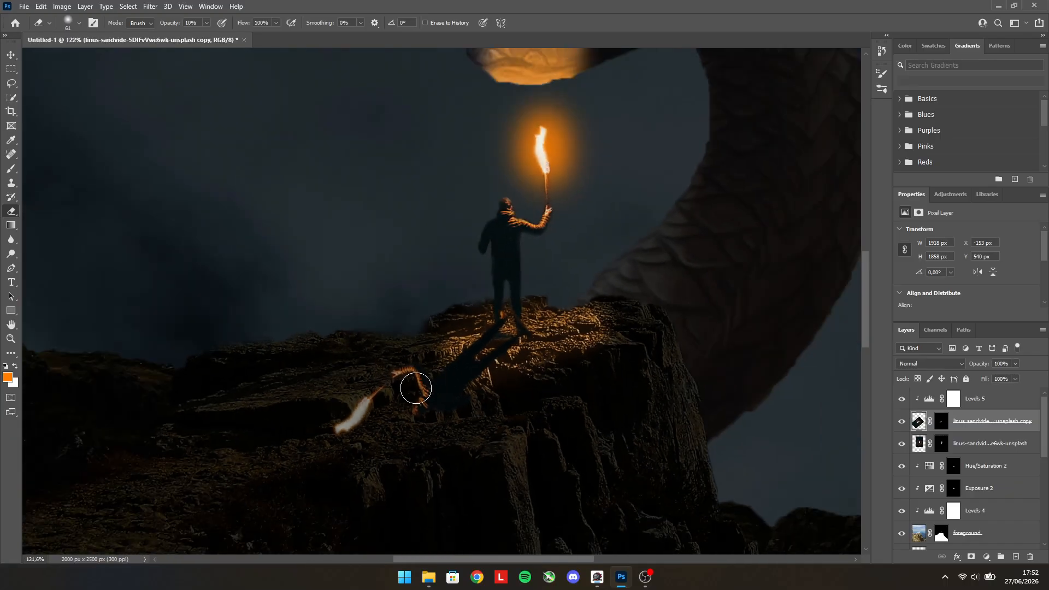
right_click(963, 421)
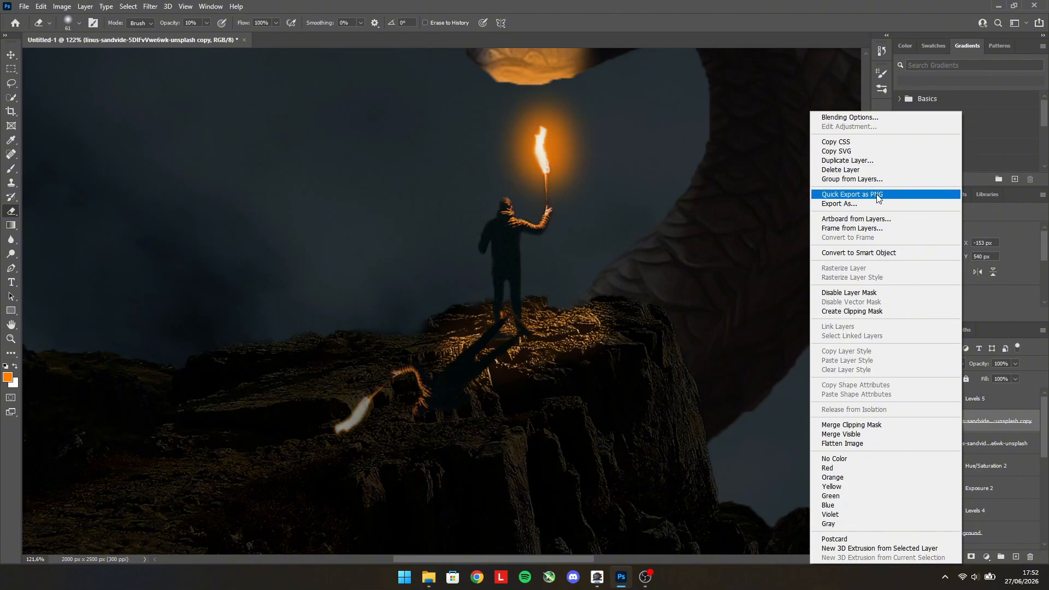
click(881, 252)
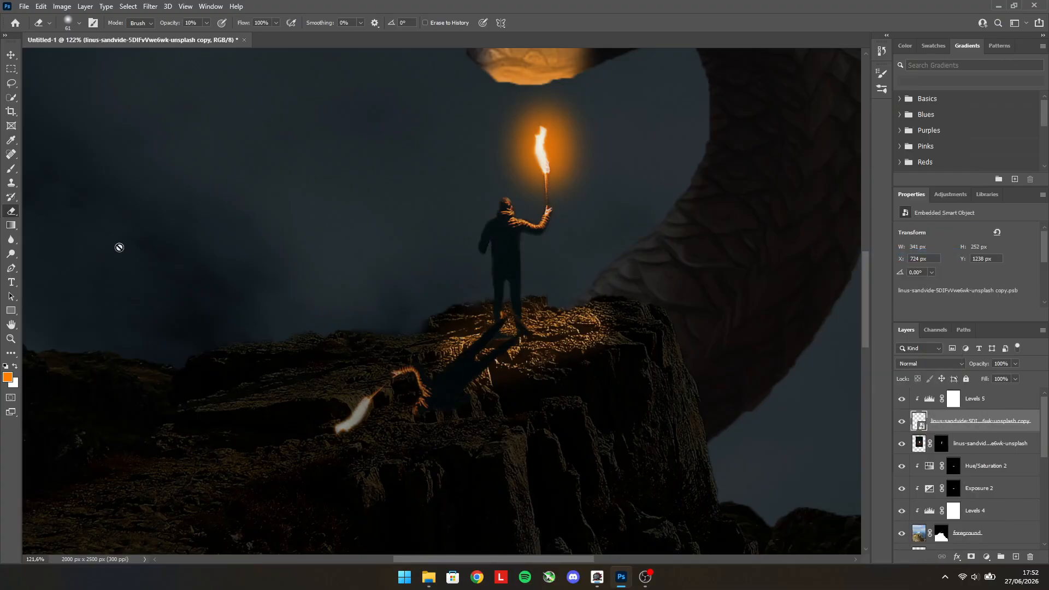
click(342, 429)
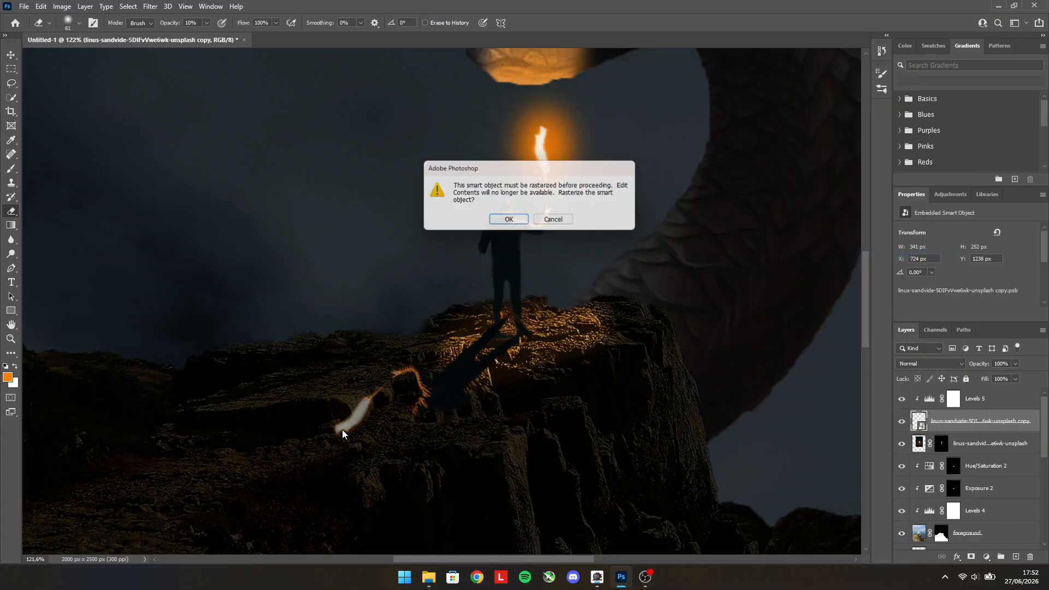
click(500, 220)
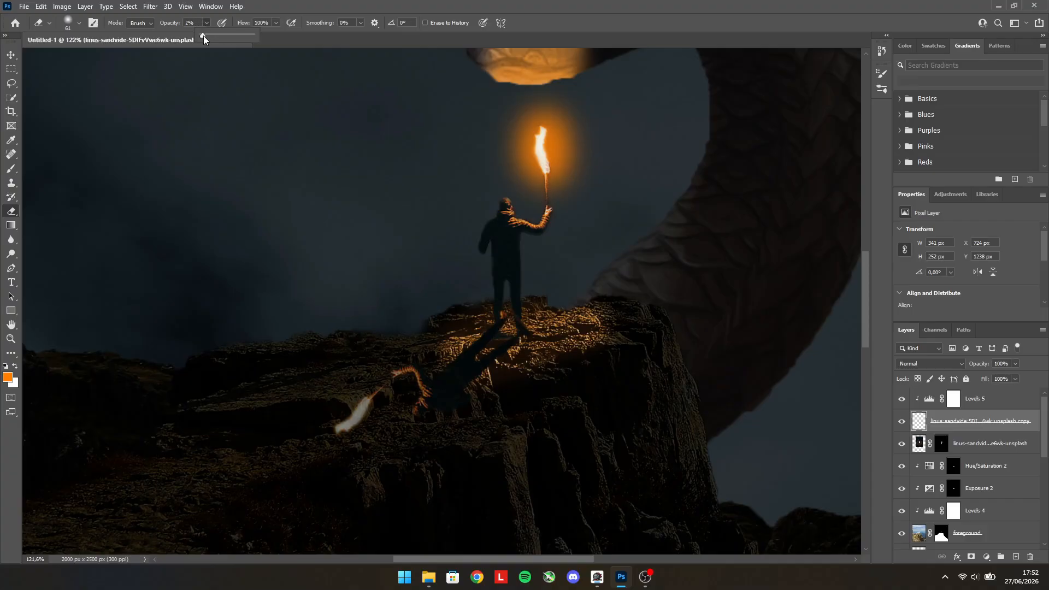
Erase the torch and the lit raised arm from the rotated shadow figure at 100% eraser opacity.
drag(342, 445, 359, 414)
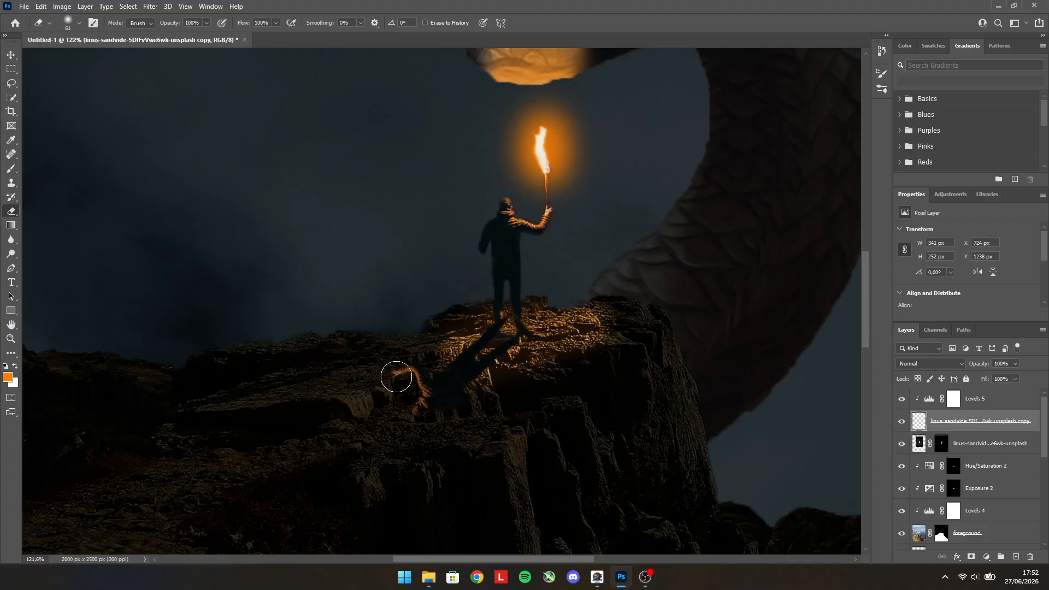
scroll(409, 409, up, 4)
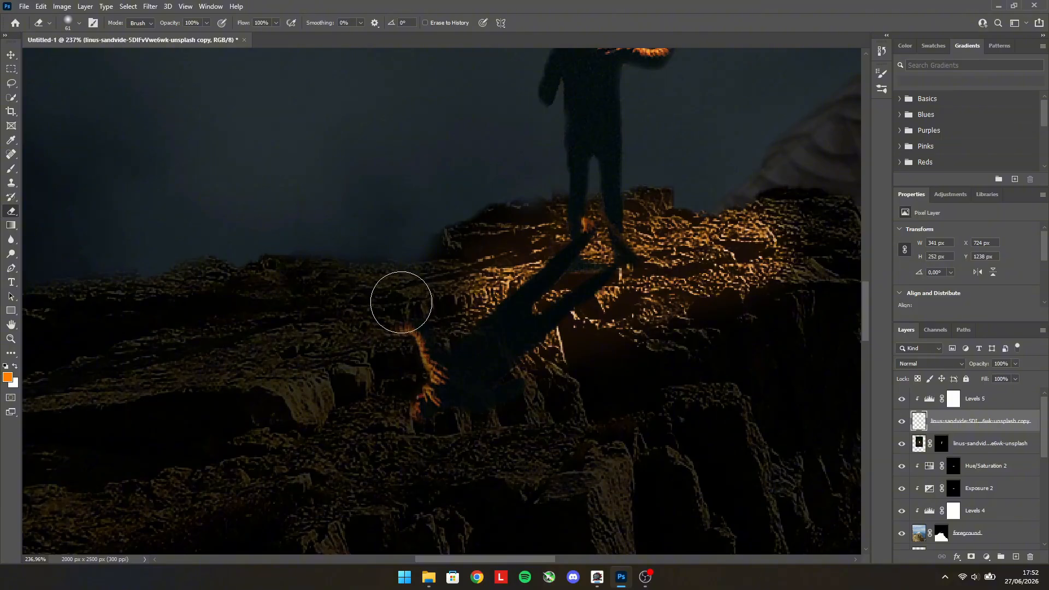
mouse_move(405, 318)
mouse_down()
mouse_move(382, 369)
mouse_move(431, 329)
mouse_move(408, 414)
mouse_move(464, 426)
mouse_up()
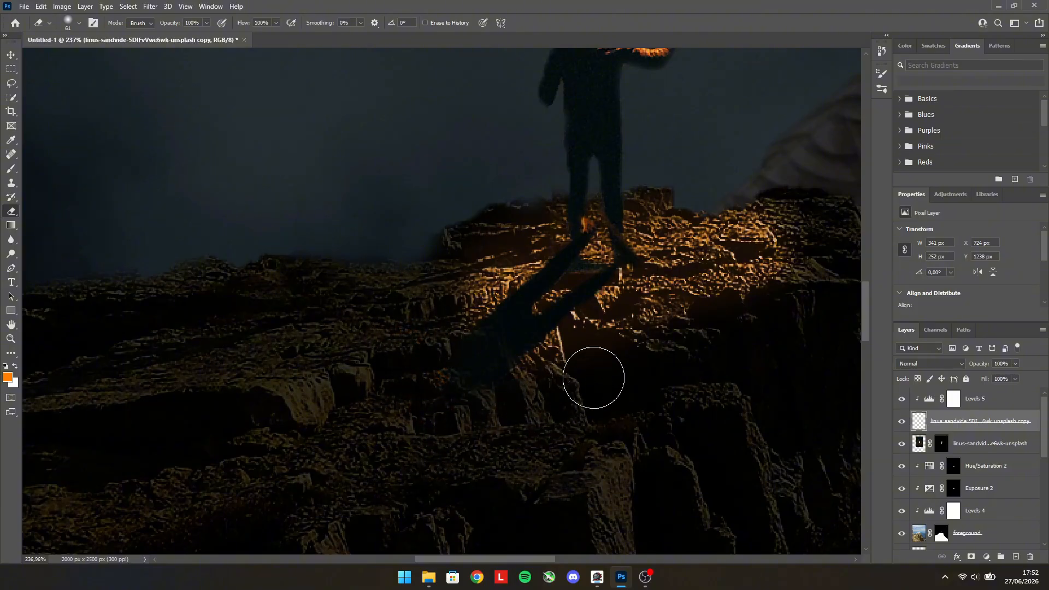
Reduce the soft eraser to about 36 px and erase the shadow figure's feet where they overlap the man's legs.
scroll(673, 242, up, 2)
scroll(673, 242, up, 3)
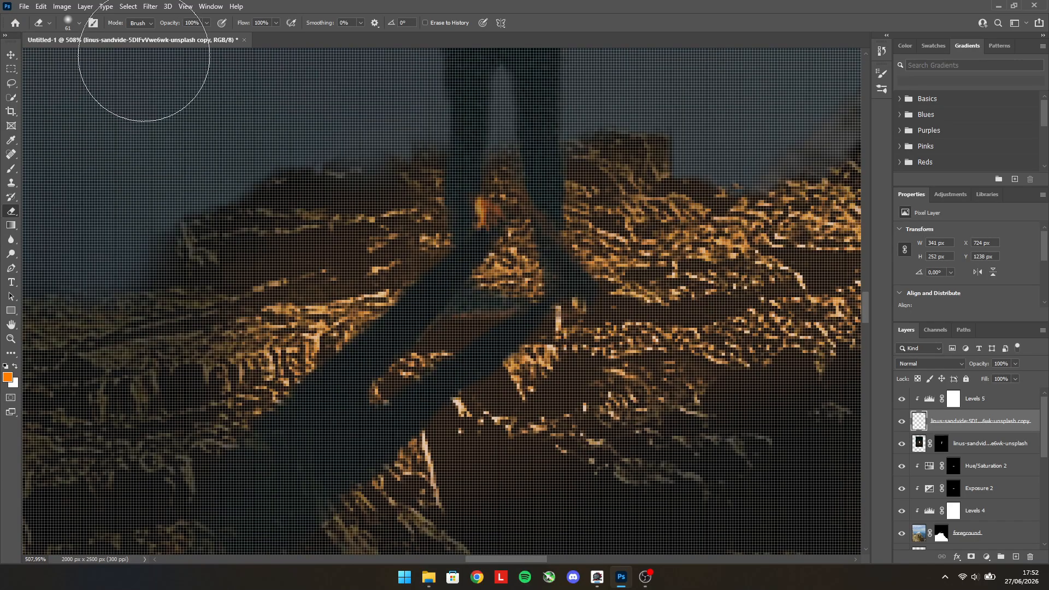
click(79, 24)
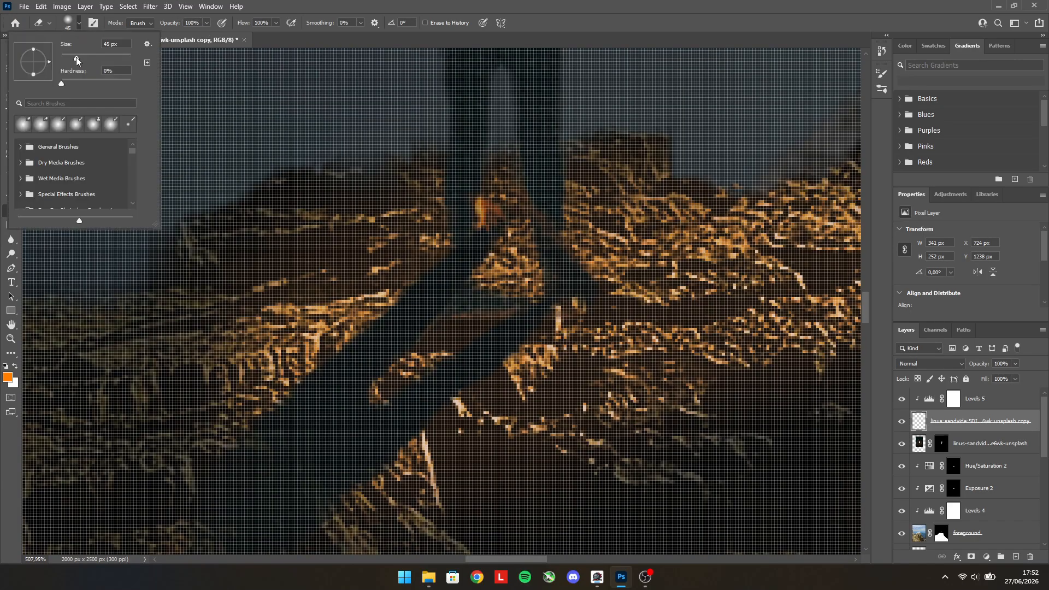
drag(76, 57, 73, 58)
mouse_move(588, 237)
mouse_down()
mouse_move(621, 271)
mouse_move(615, 300)
mouse_move(559, 190)
mouse_move(534, 196)
mouse_move(511, 231)
mouse_up()
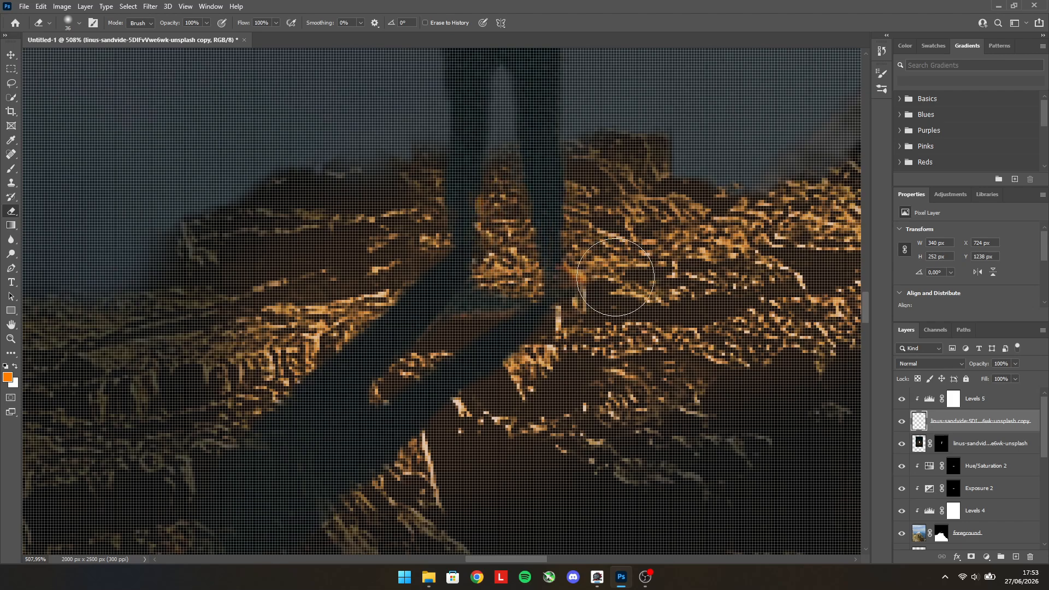
click(15, 172)
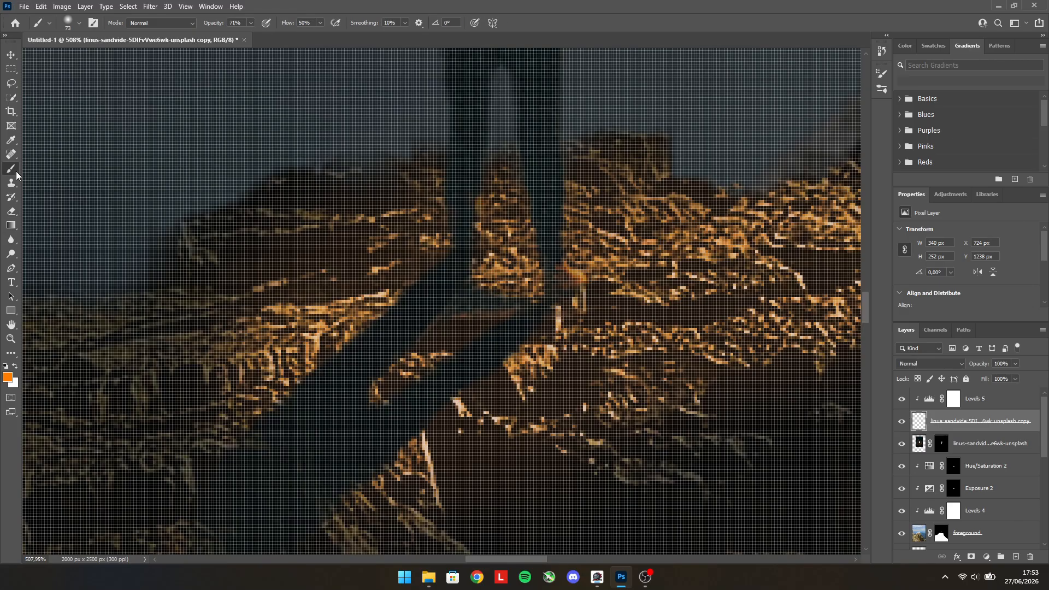
click(80, 23)
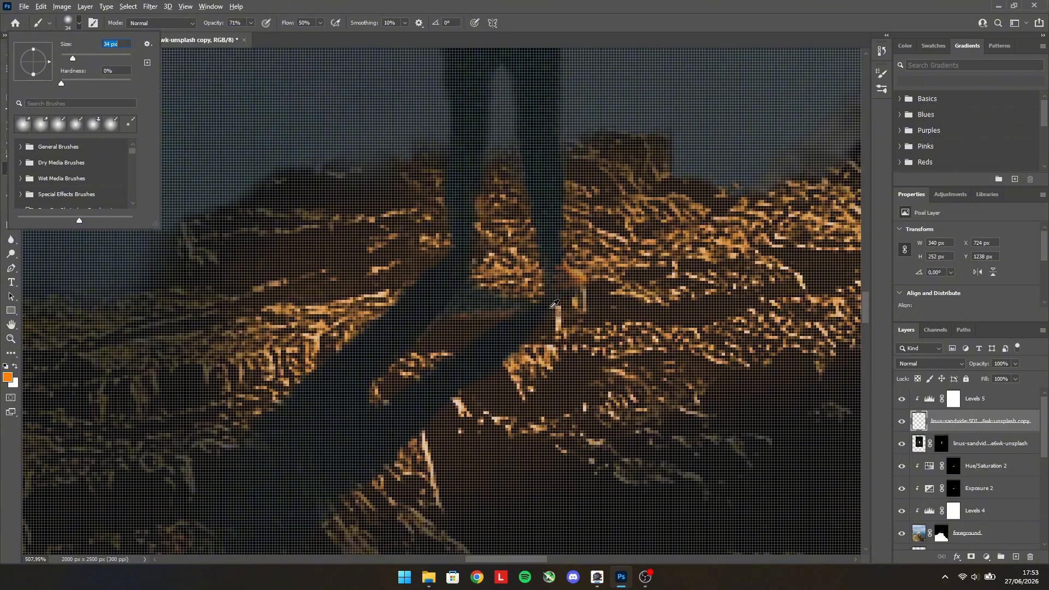
click(533, 327)
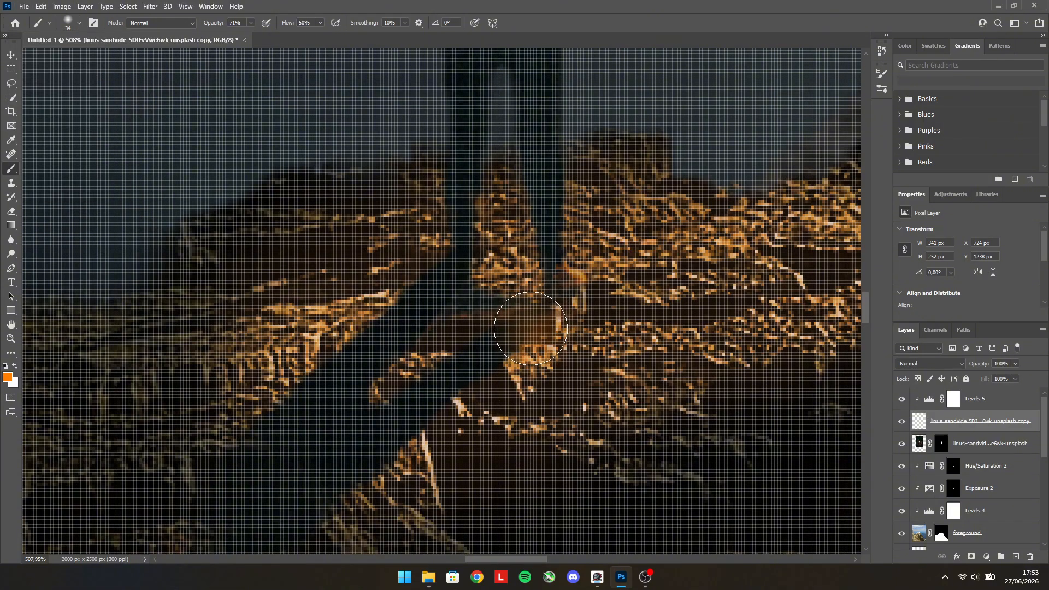
key(ctrl+z)
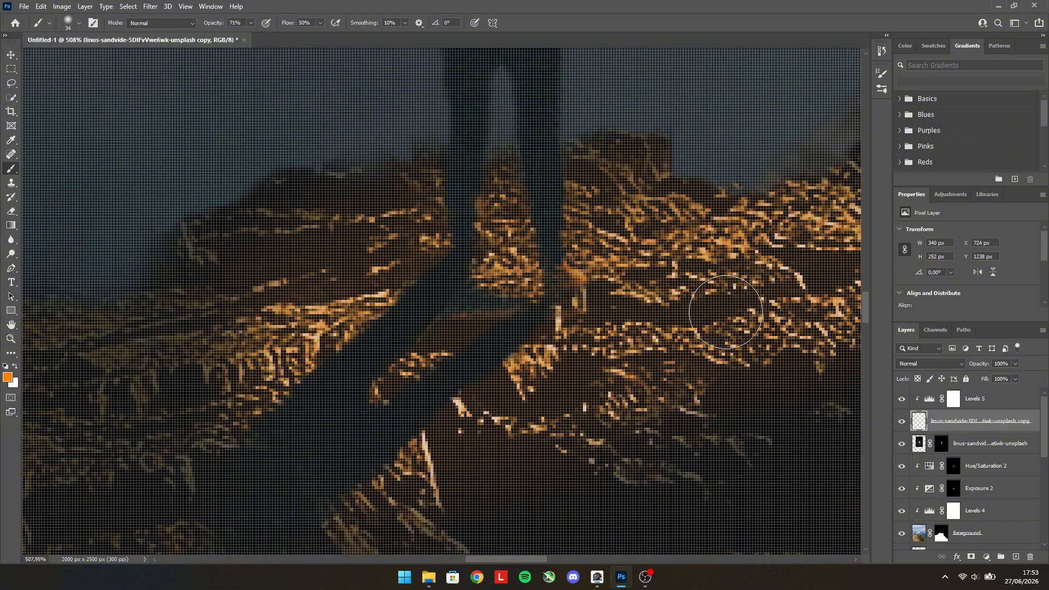
Add a black Color Overlay in Normal mode at 100% opacity to the shadow figure's layer.
scroll(601, 257, down, 2)
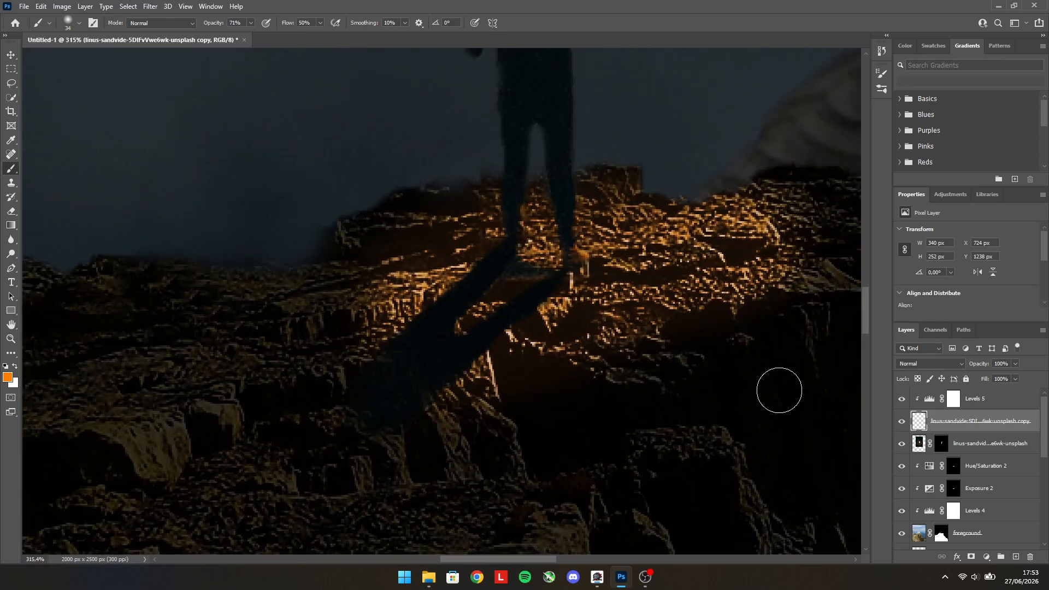
click(11, 56)
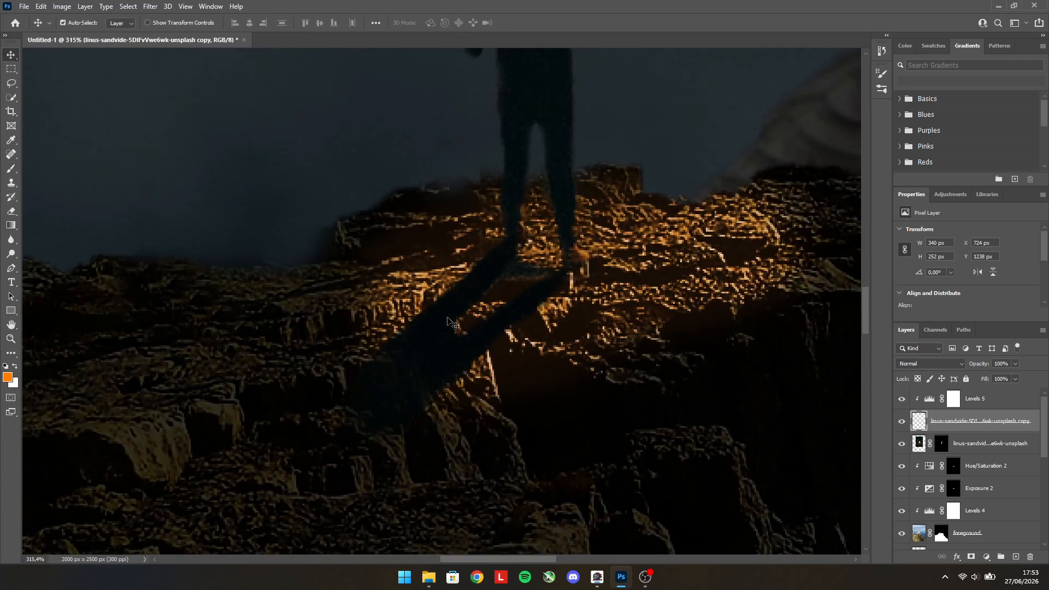
scroll(447, 318, down, 2)
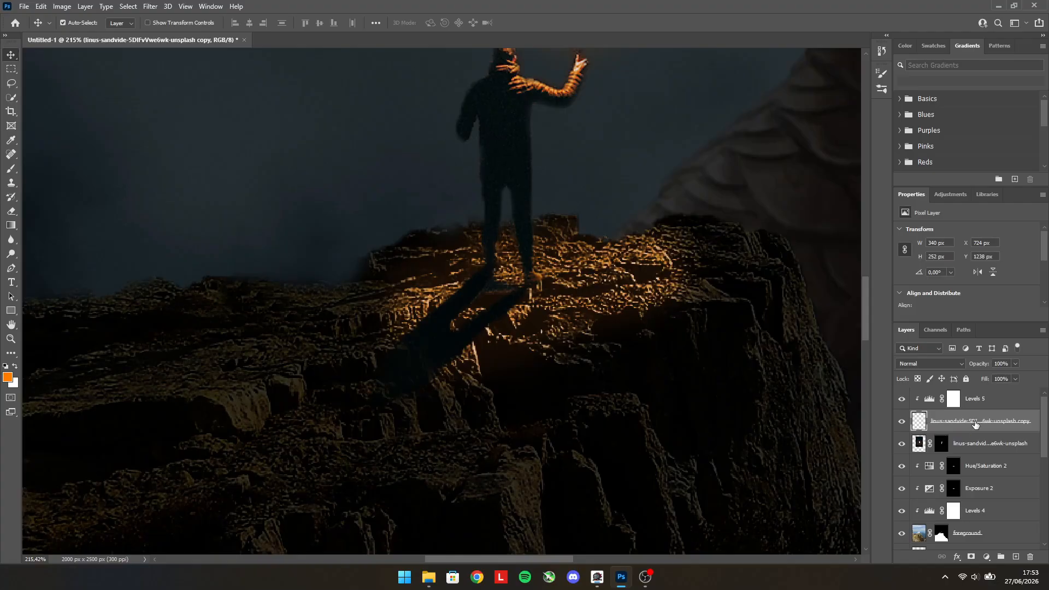
right_click(959, 422)
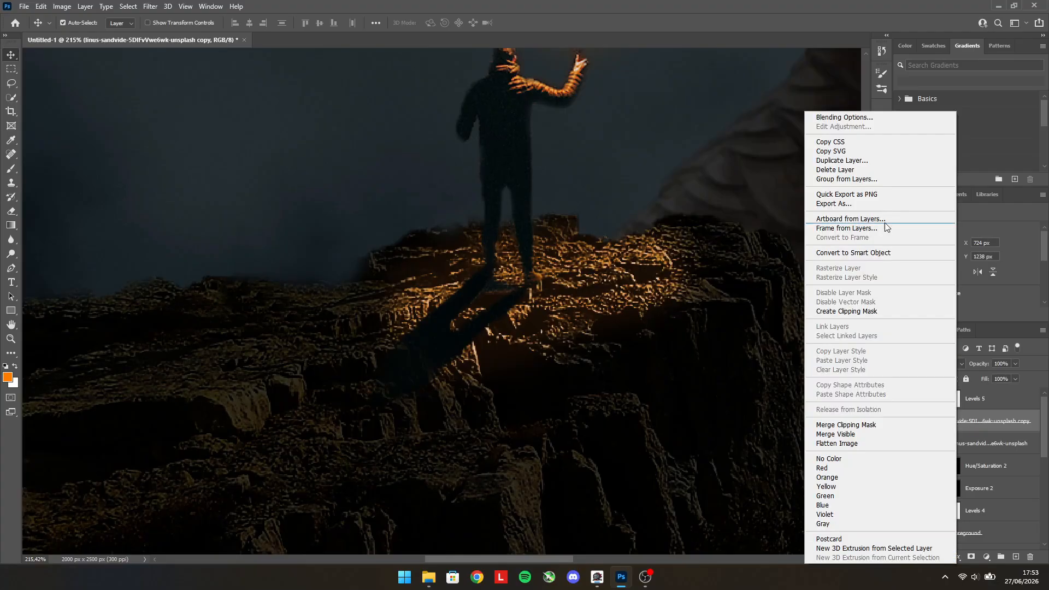
click(836, 118)
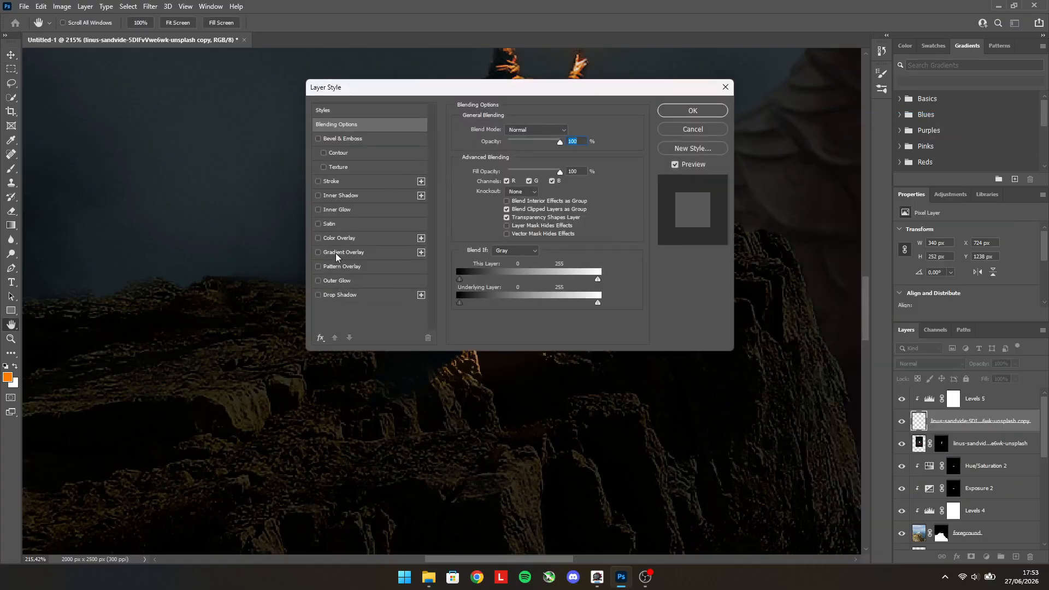
click(338, 239)
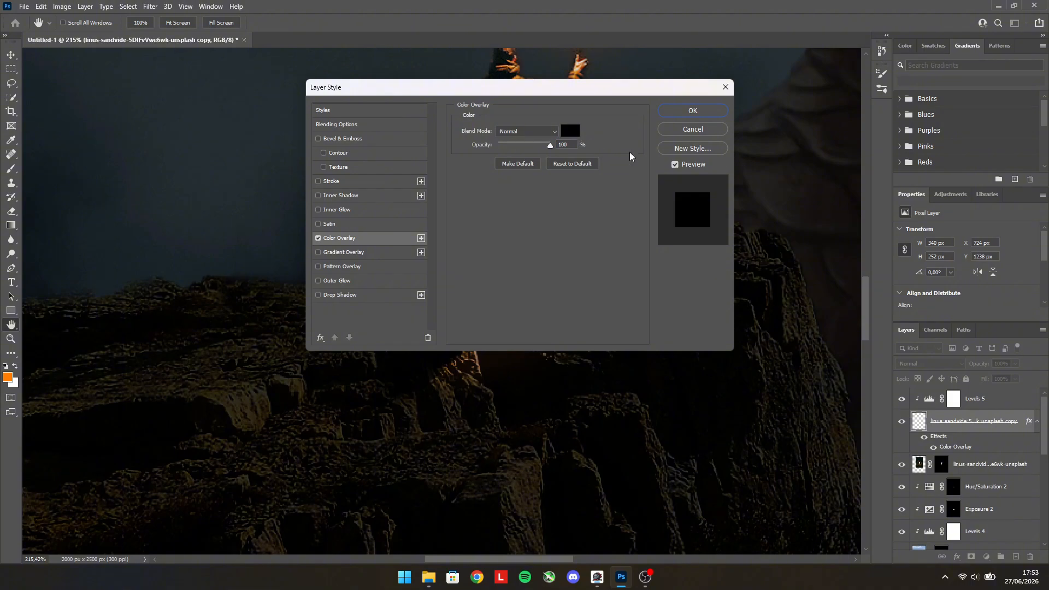
click(705, 114)
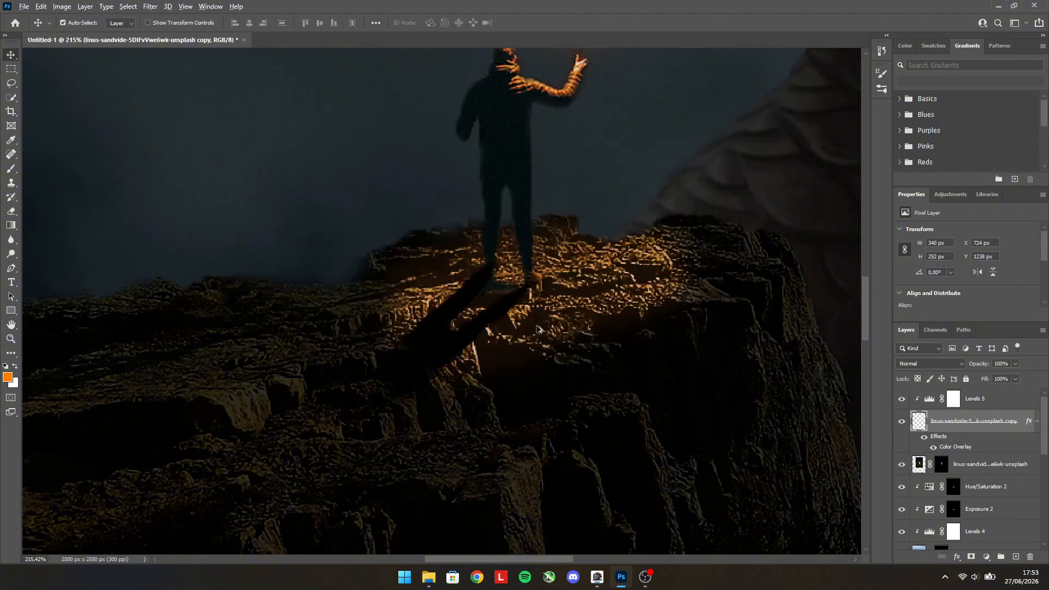
scroll(537, 328, down, 6)
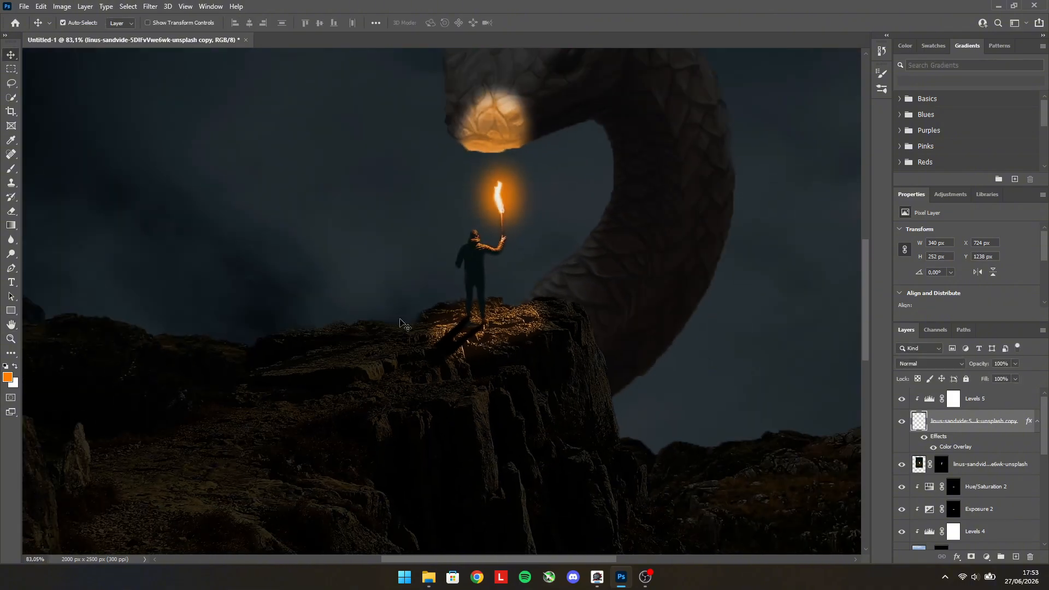